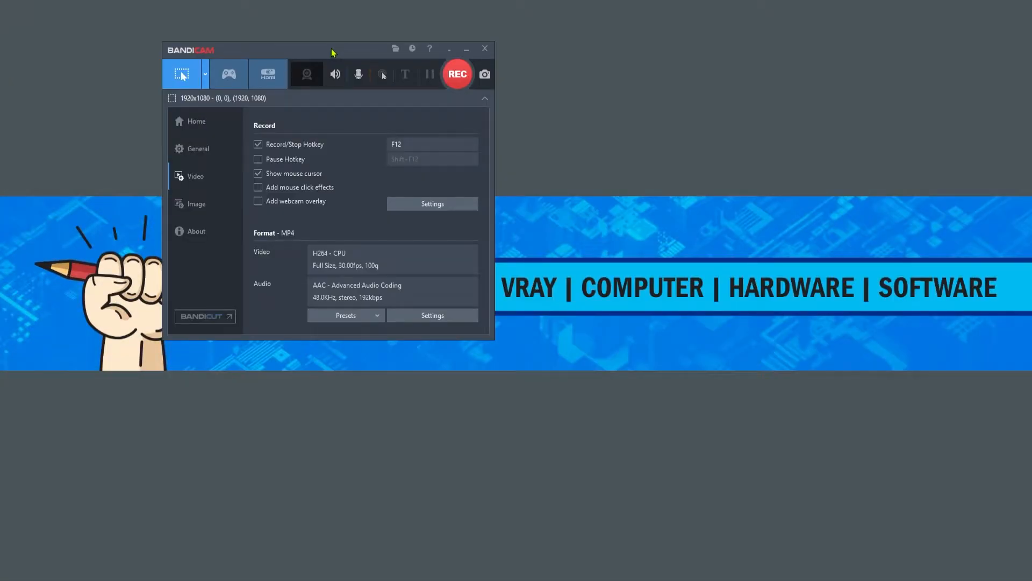
Step: Examine the recording area choices for rectangle on a screen, fullscreen and around mouse
click(205, 75)
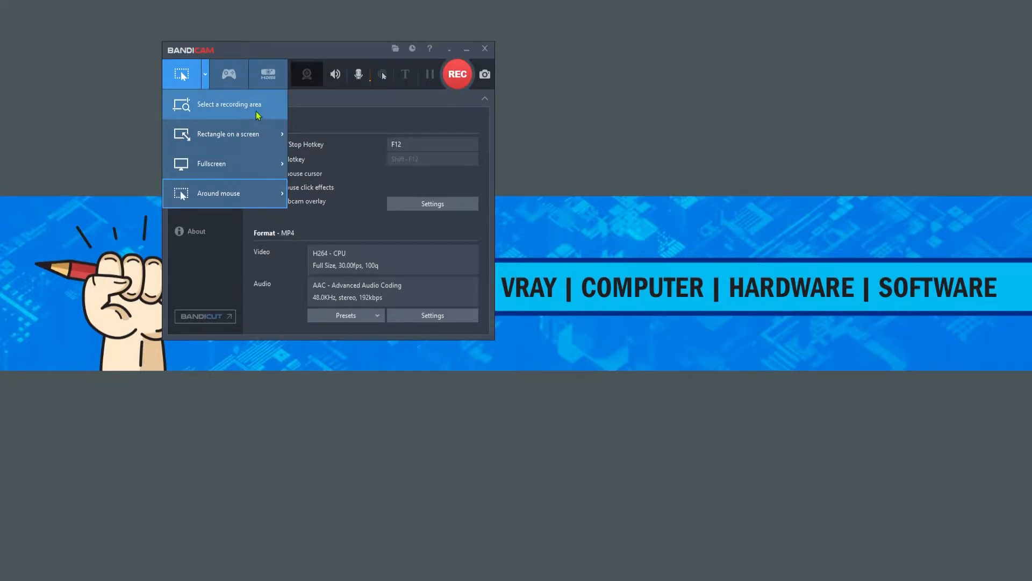
mouse_move(252, 142)
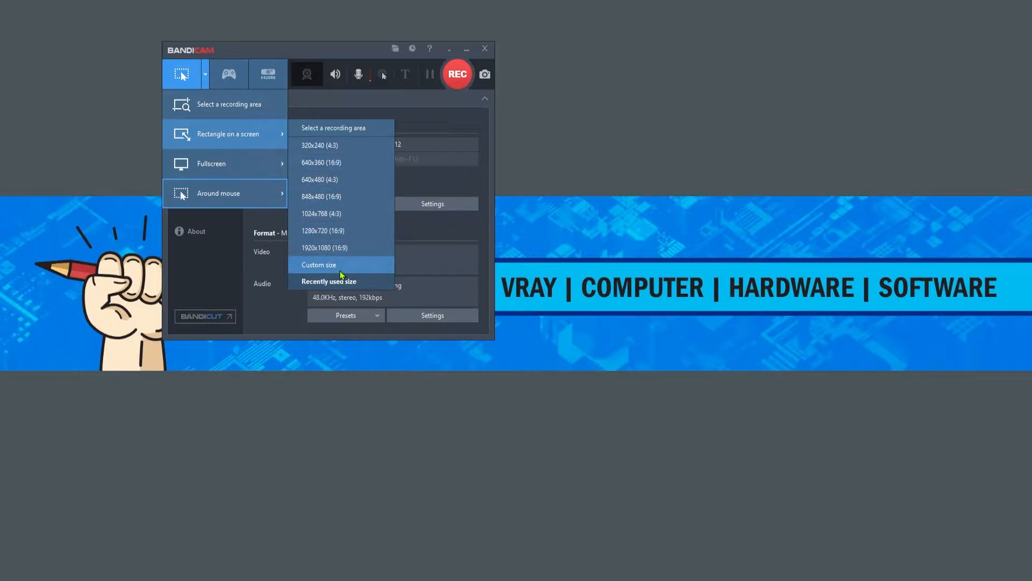
mouse_move(248, 167)
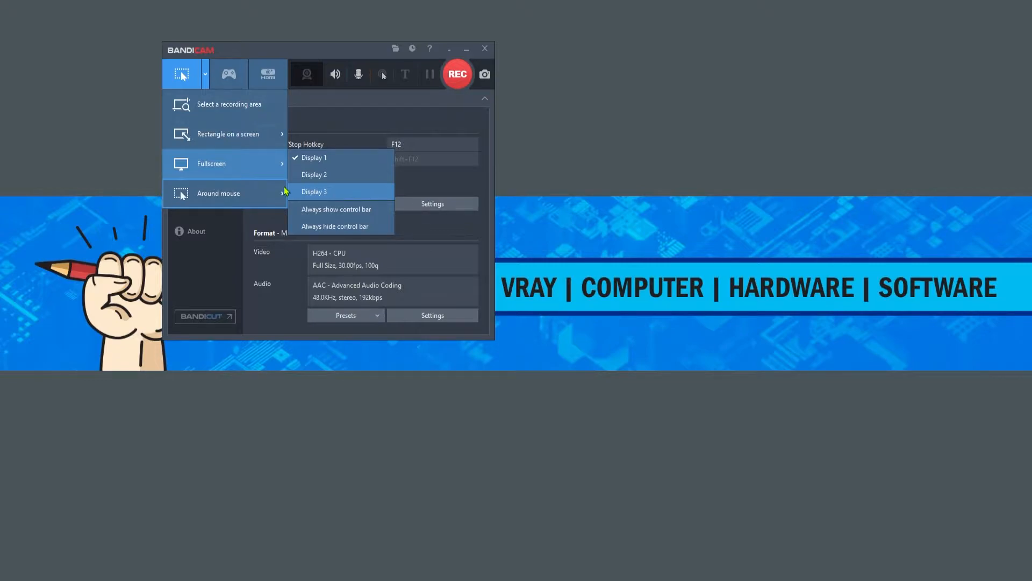
mouse_move(235, 202)
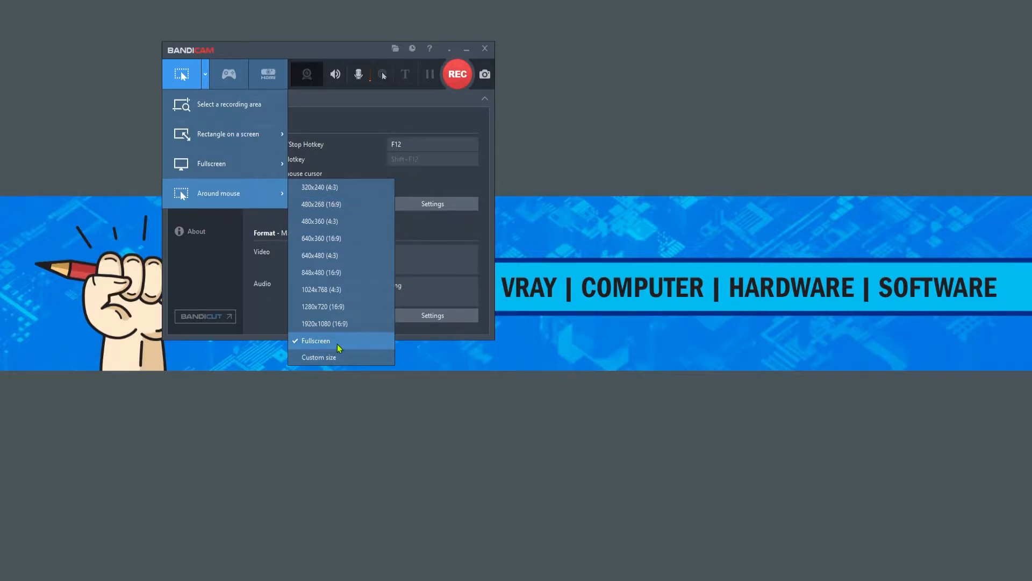
click(323, 307)
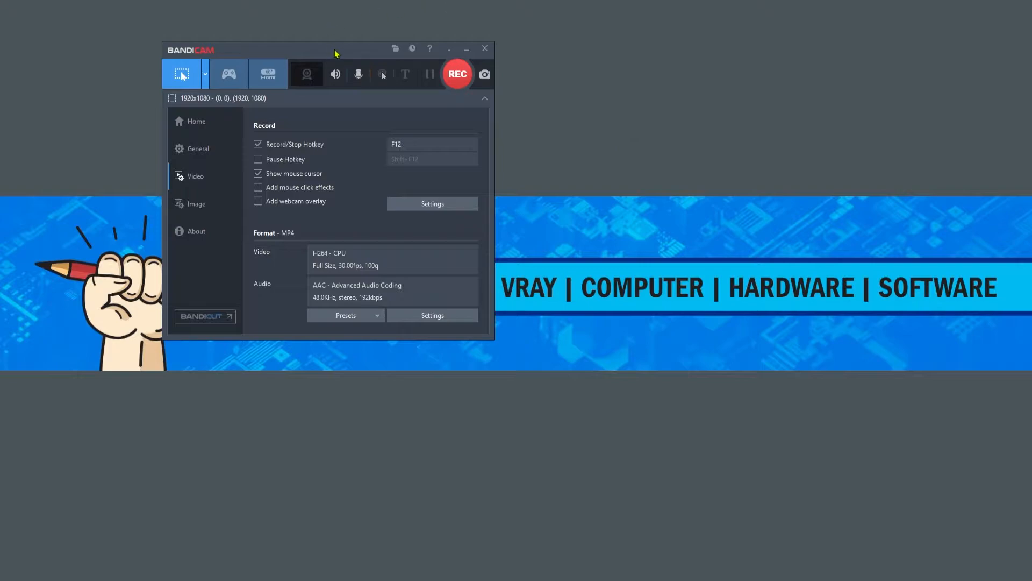
drag(334, 50, 353, 48)
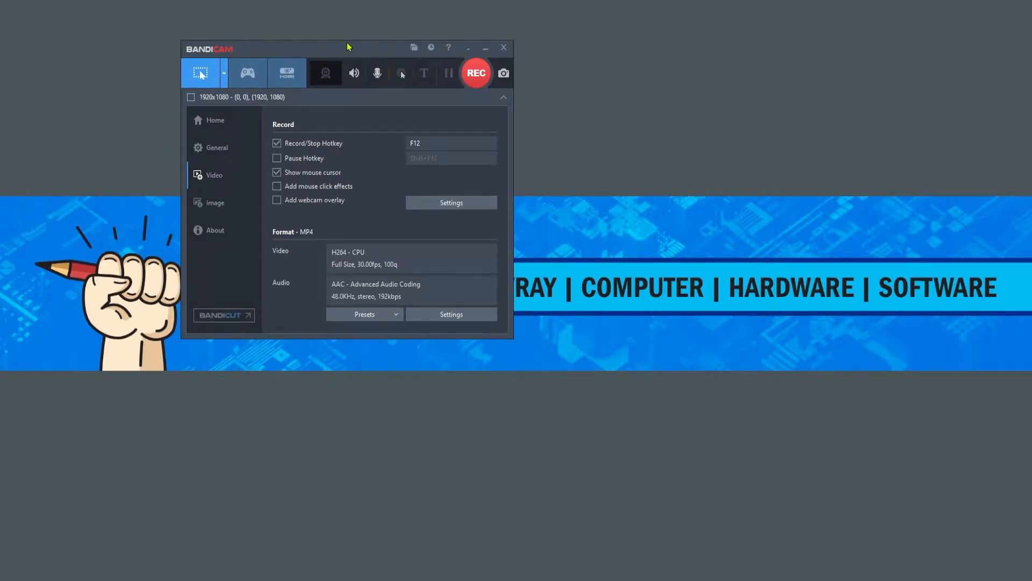
drag(323, 51, 314, 52)
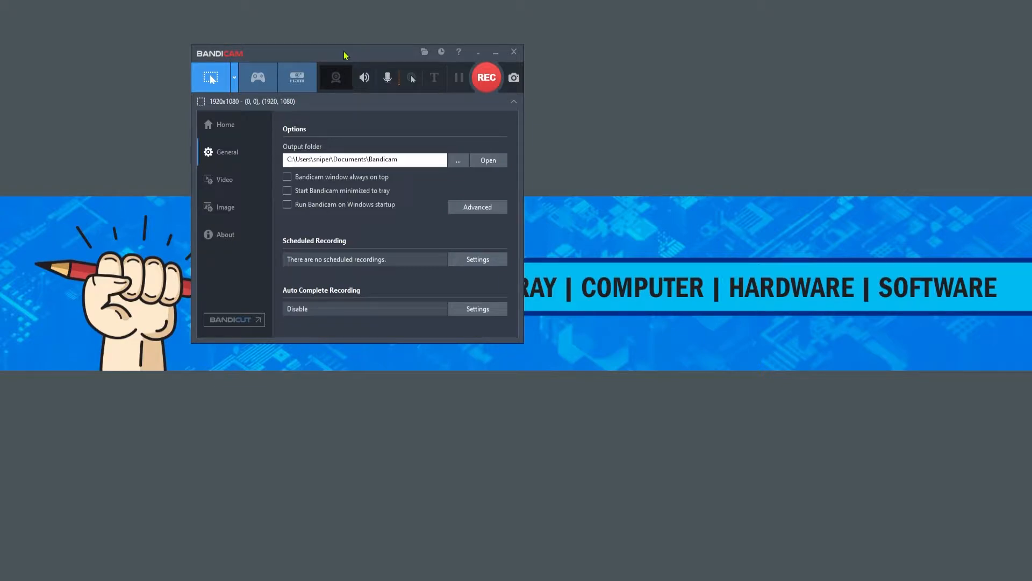
drag(345, 55, 279, 51)
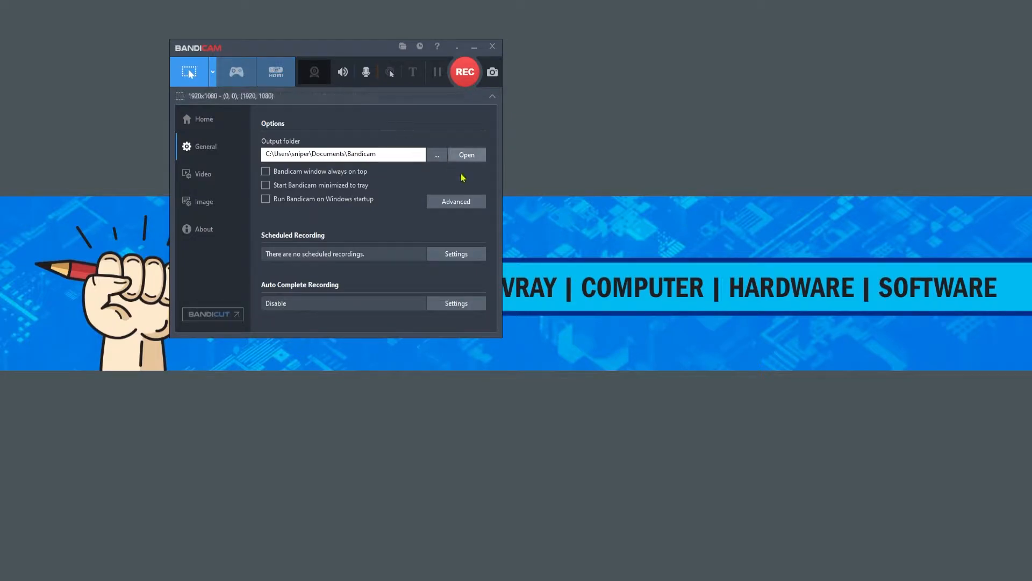
Step: Open the format settings for video recording and examine the available quality and codec choices
click(203, 177)
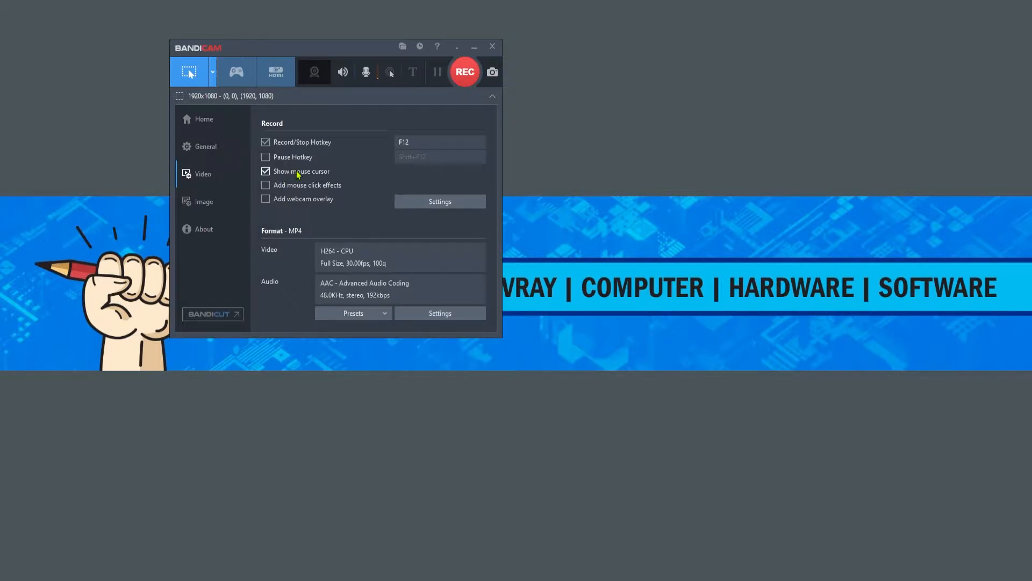
click(456, 314)
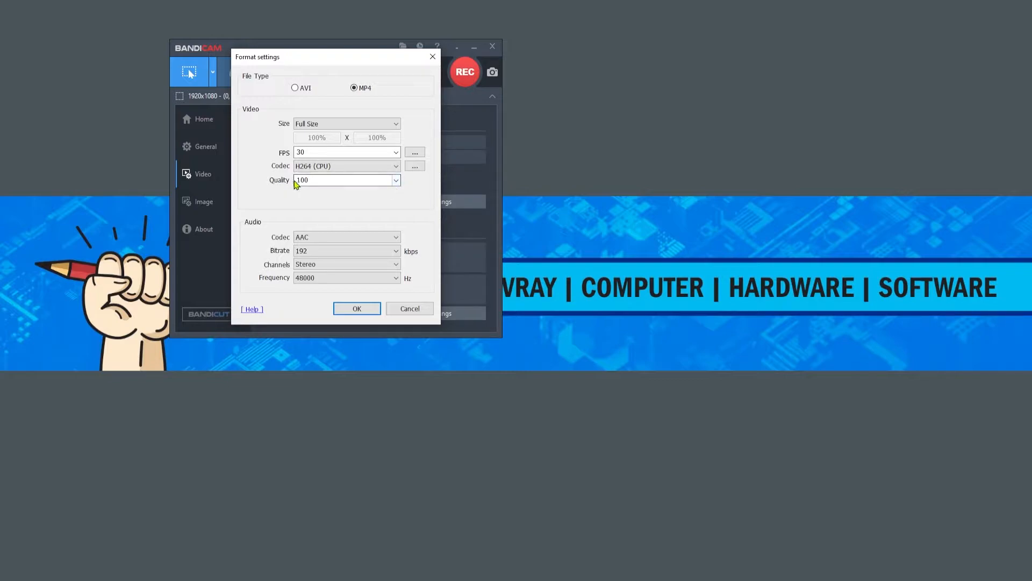
click(396, 180)
click(424, 187)
click(397, 167)
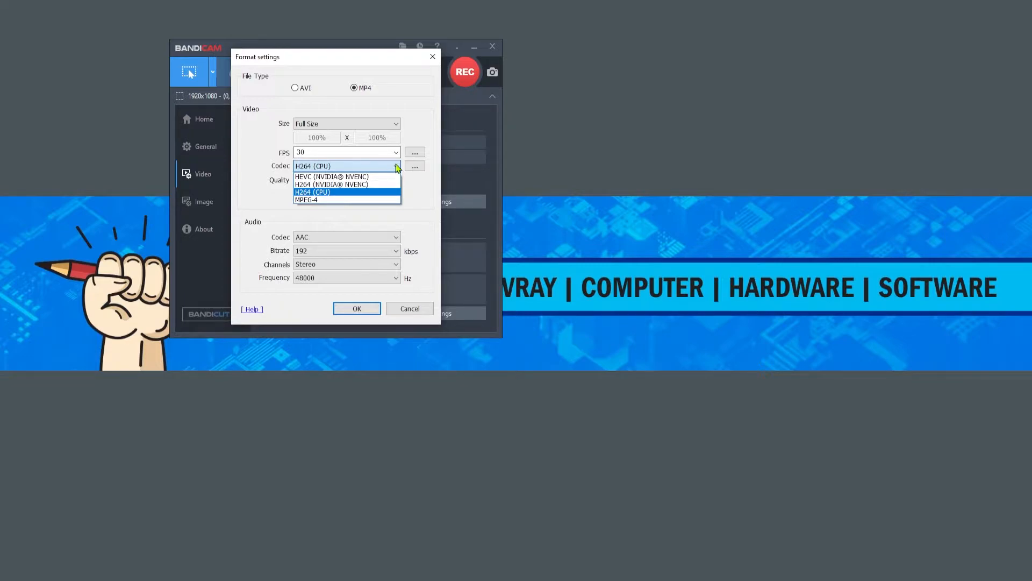
click(423, 186)
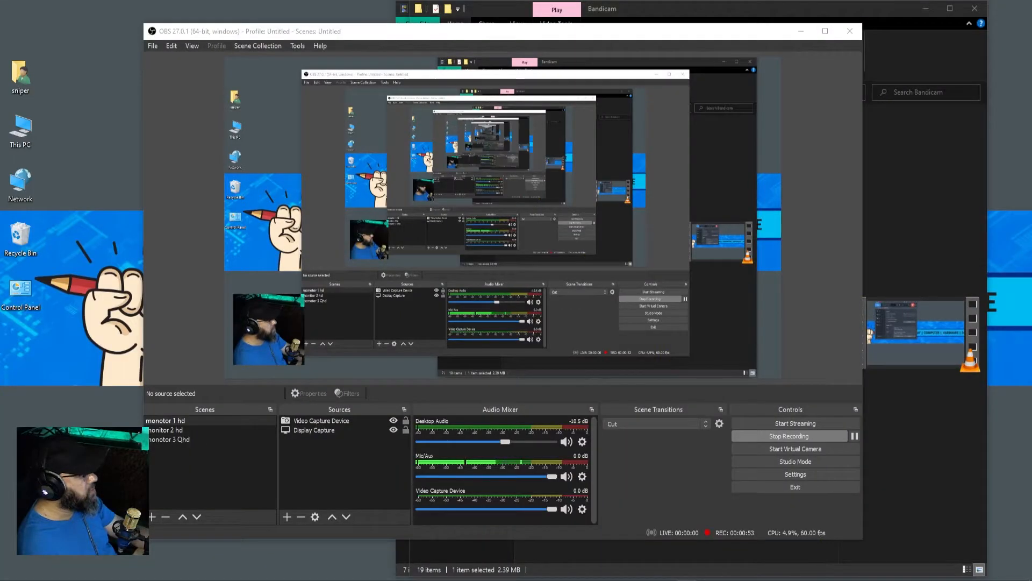
Step: Check the processor's model, cores and per-core utilization in Task Manager's performance view, and close it
right_click(782, 579)
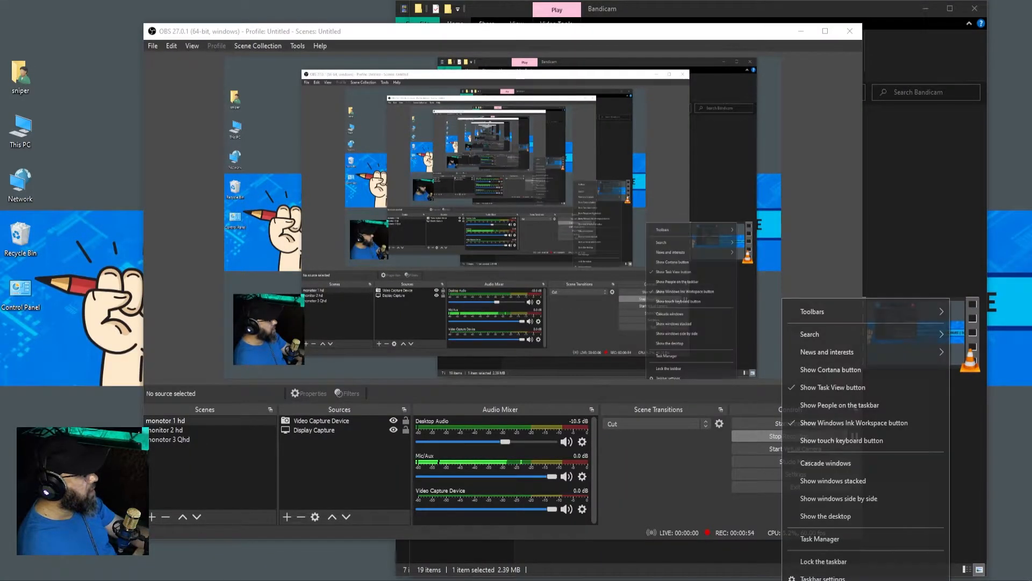
click(860, 544)
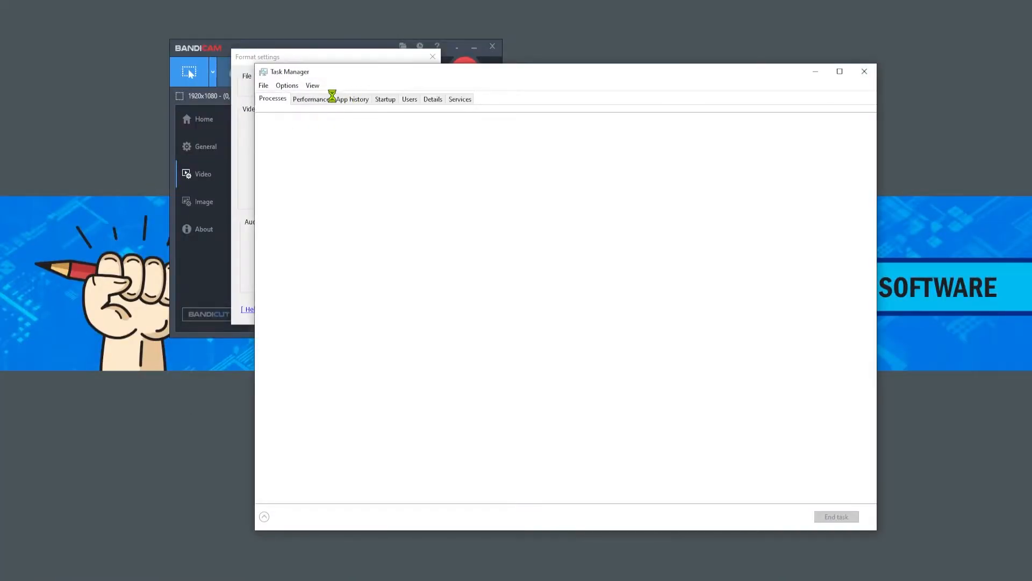
click(311, 100)
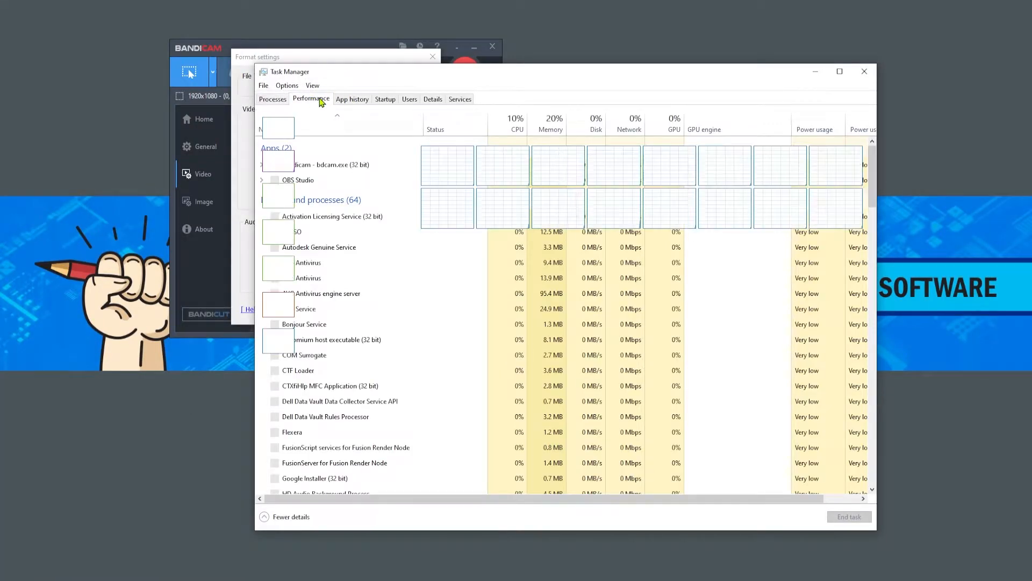
drag(596, 81, 630, 75)
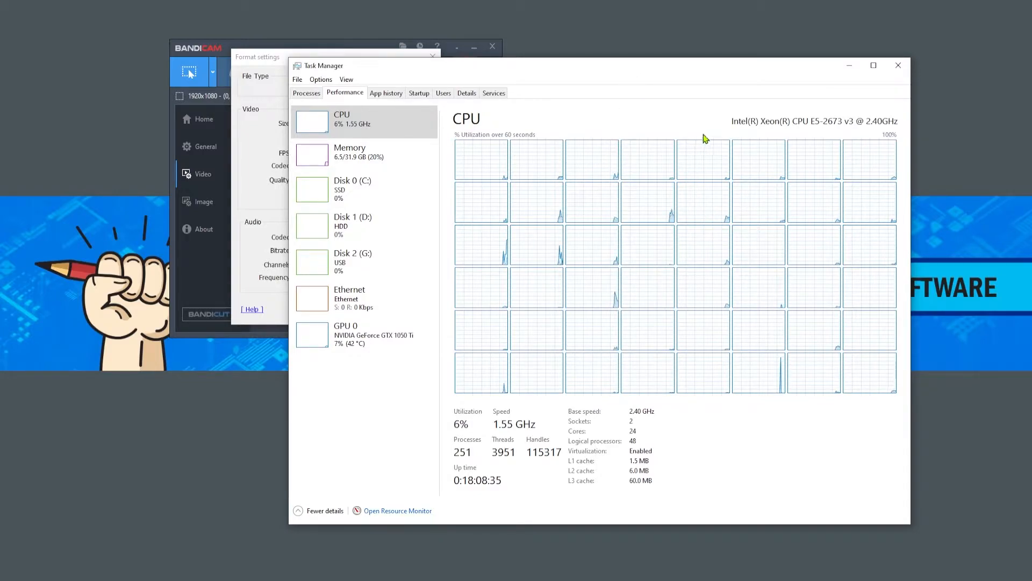
drag(683, 72, 681, 64)
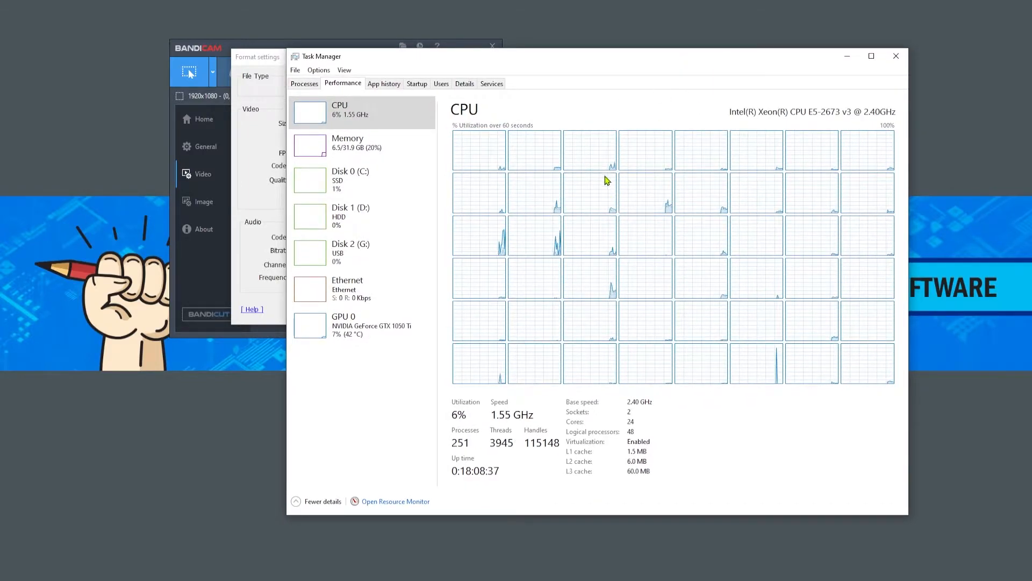
click(903, 63)
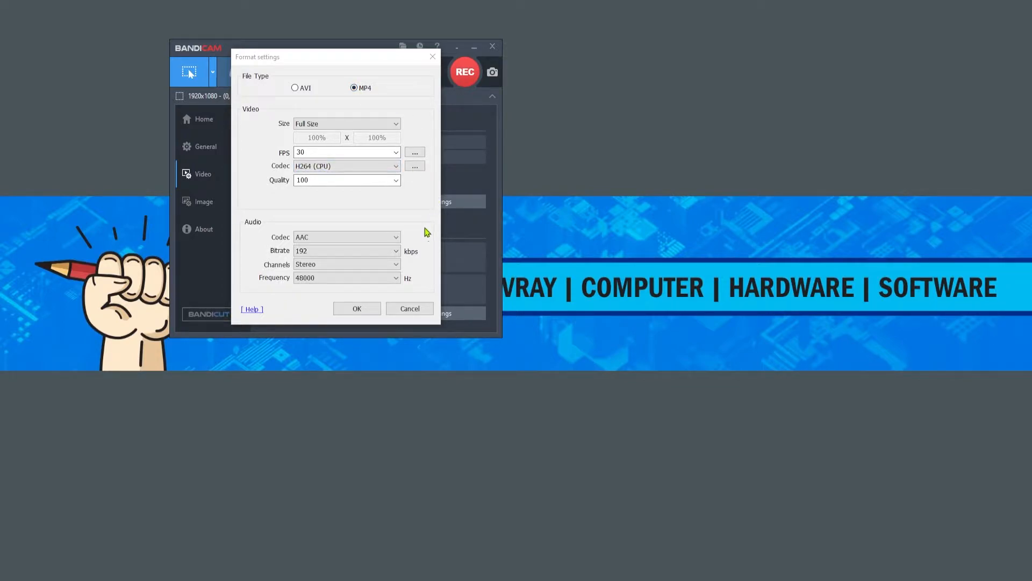
Step: Set the recording frame rate to 60 FPS and apply the format settings
click(396, 153)
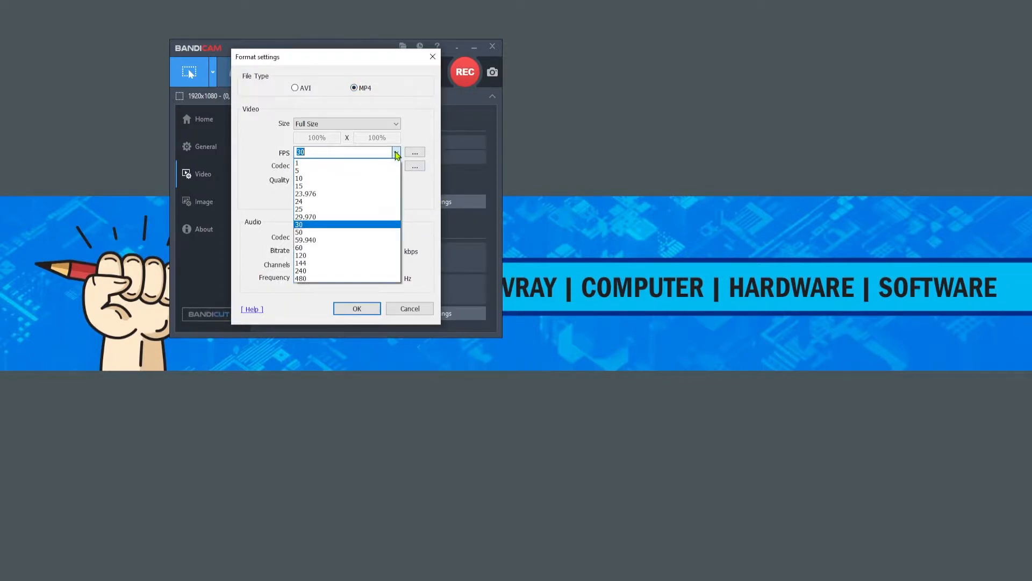
click(376, 247)
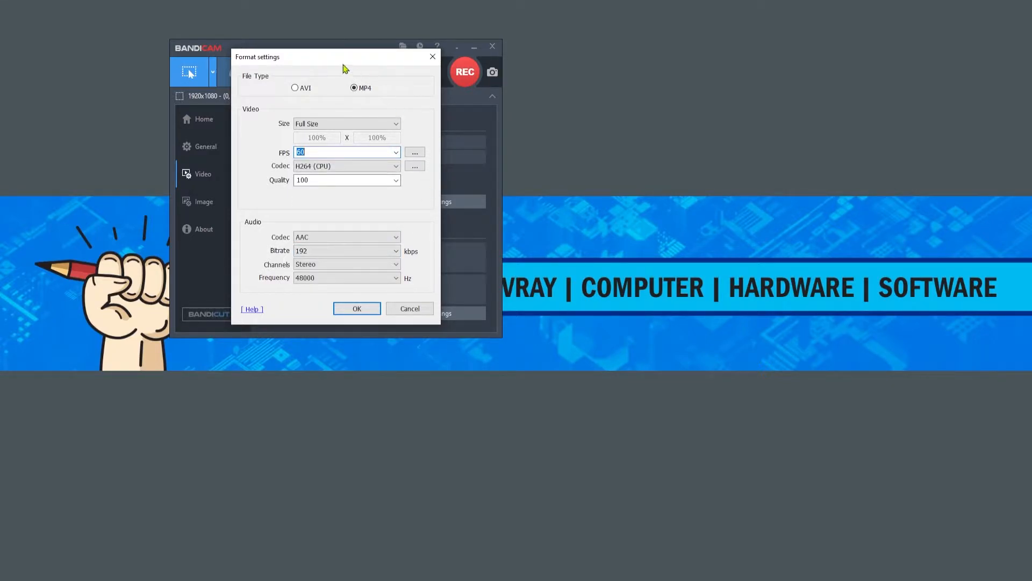
drag(345, 69, 369, 68)
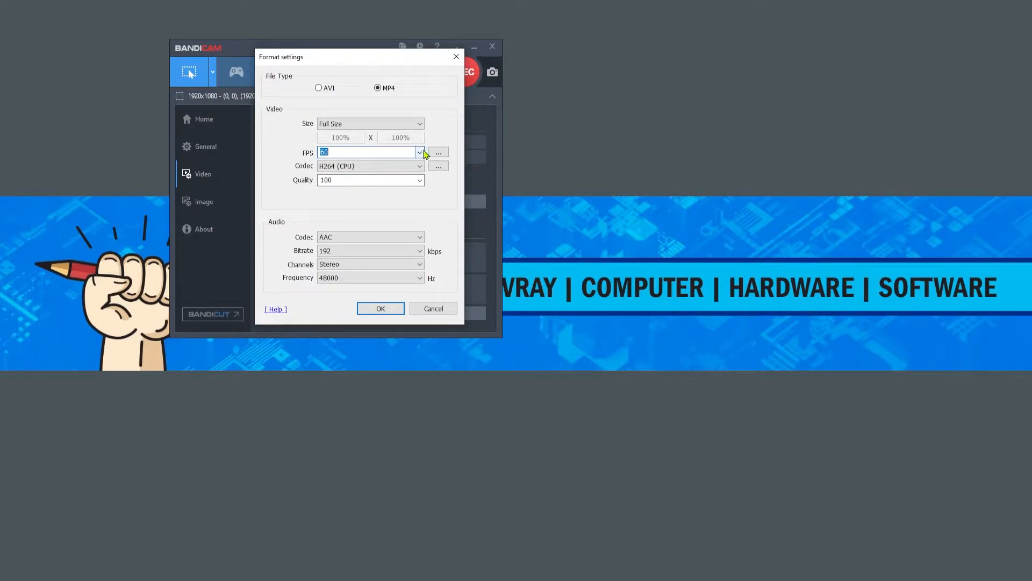
click(388, 310)
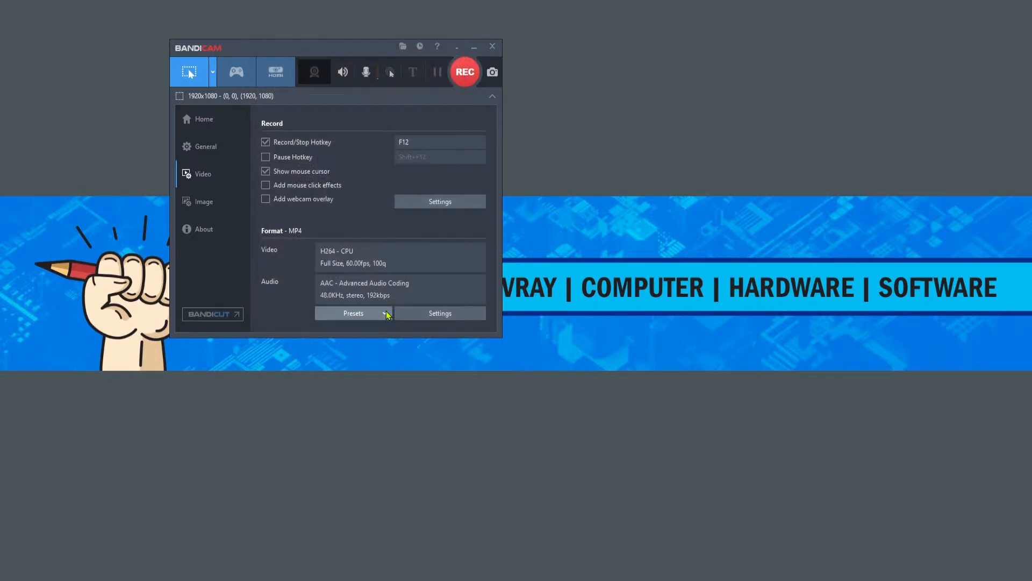
Step: Bring up the VoiceMeeter mixer in front of OBS and examine its hardware inputs and output
drag(321, 48, 359, 48)
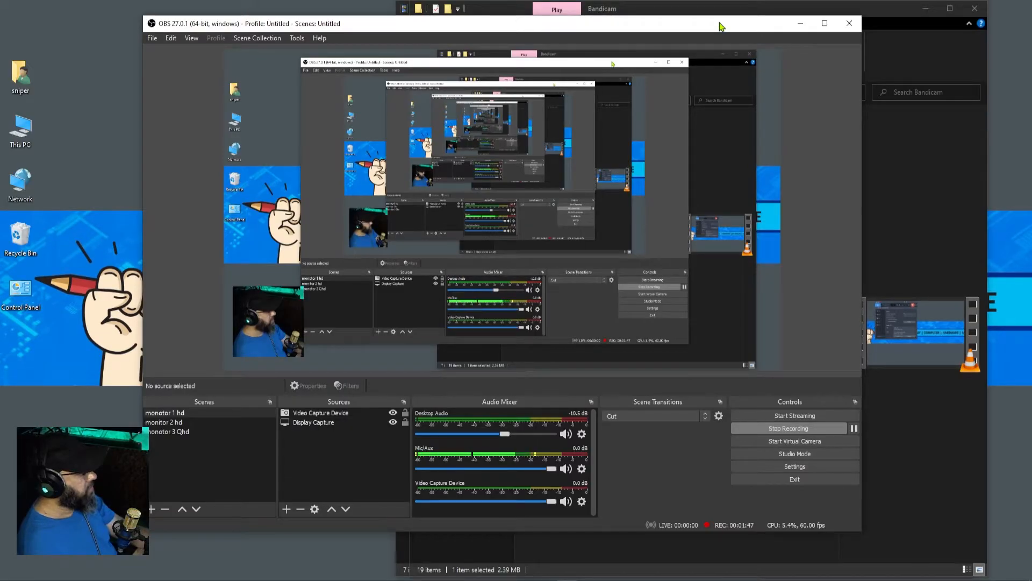
drag(722, 27, 721, 27)
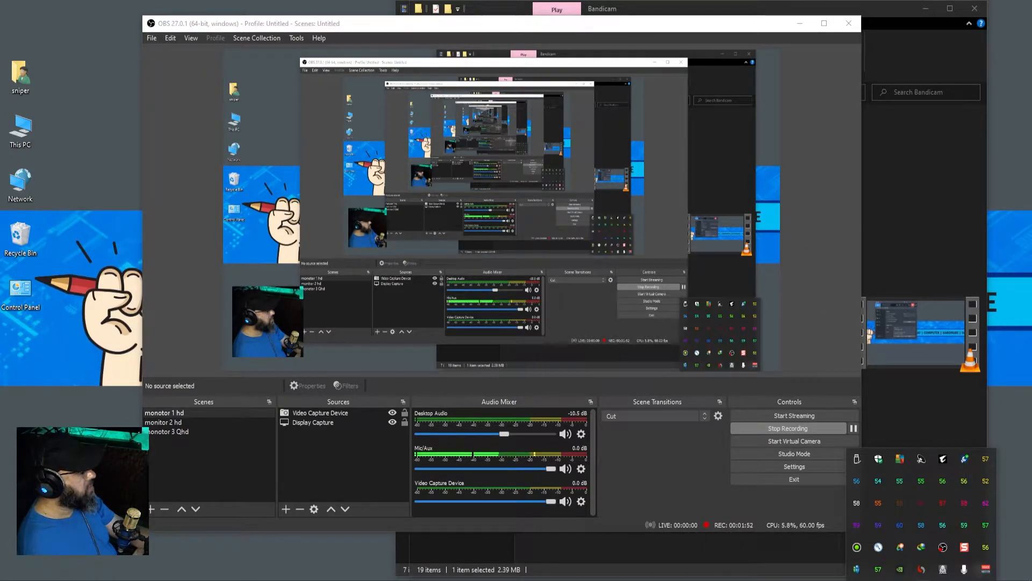
click(988, 572)
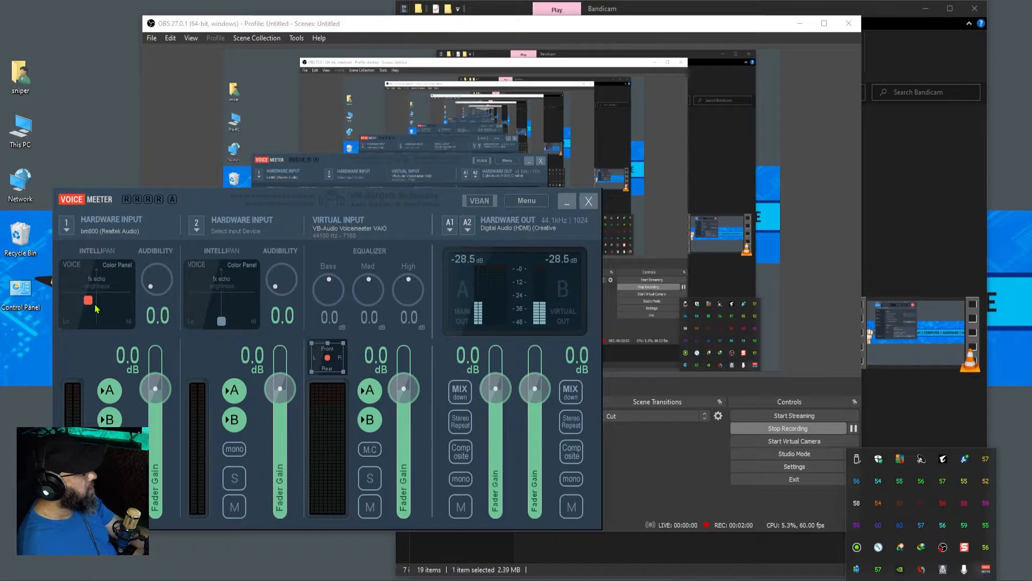
click(691, 467)
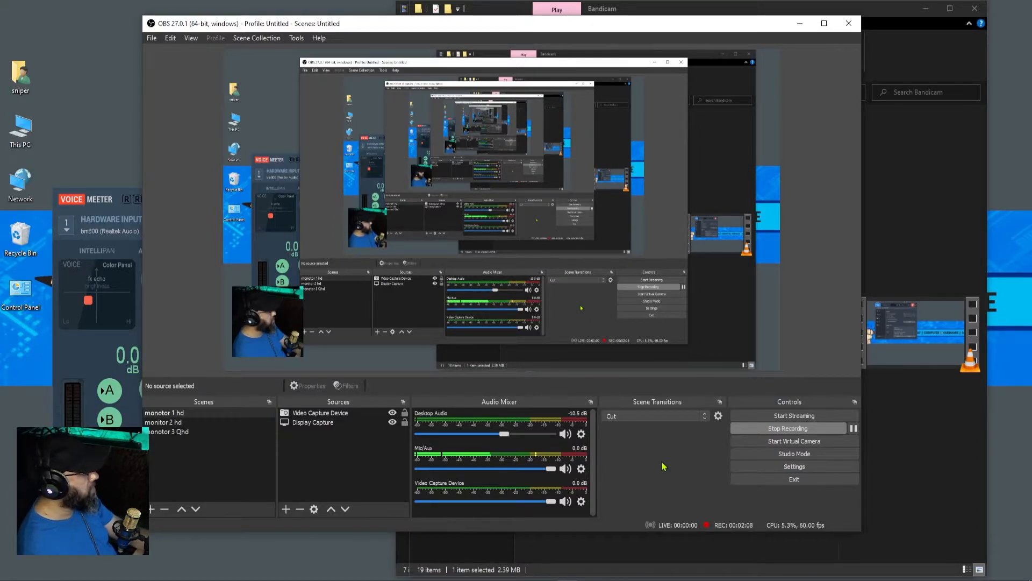
click(109, 202)
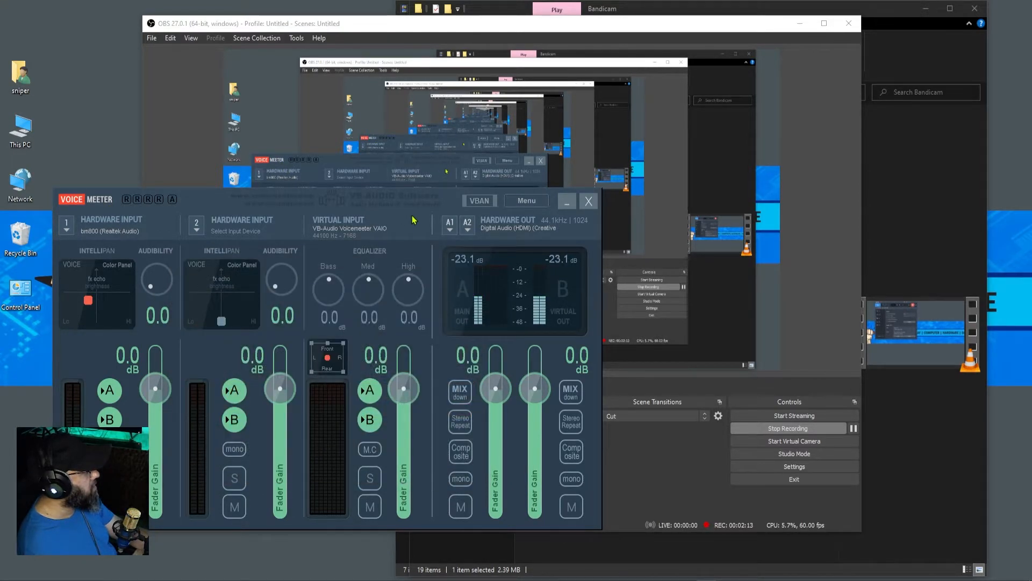
drag(451, 201, 453, 207)
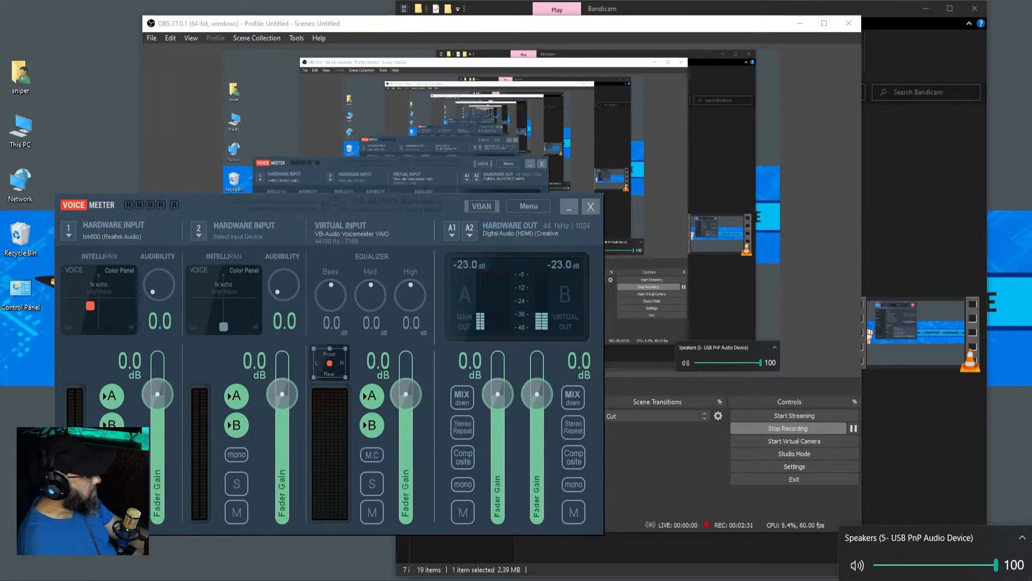
Step: Open the Sound settings from Control Panel and examine the recording devices, selecting the bm800 microphone
click(939, 580)
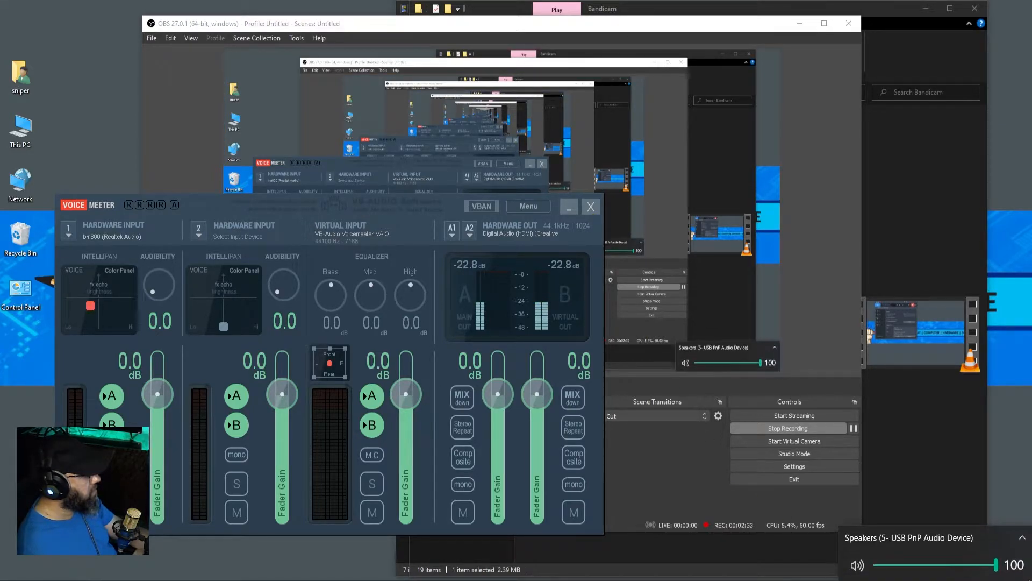
click(725, 559)
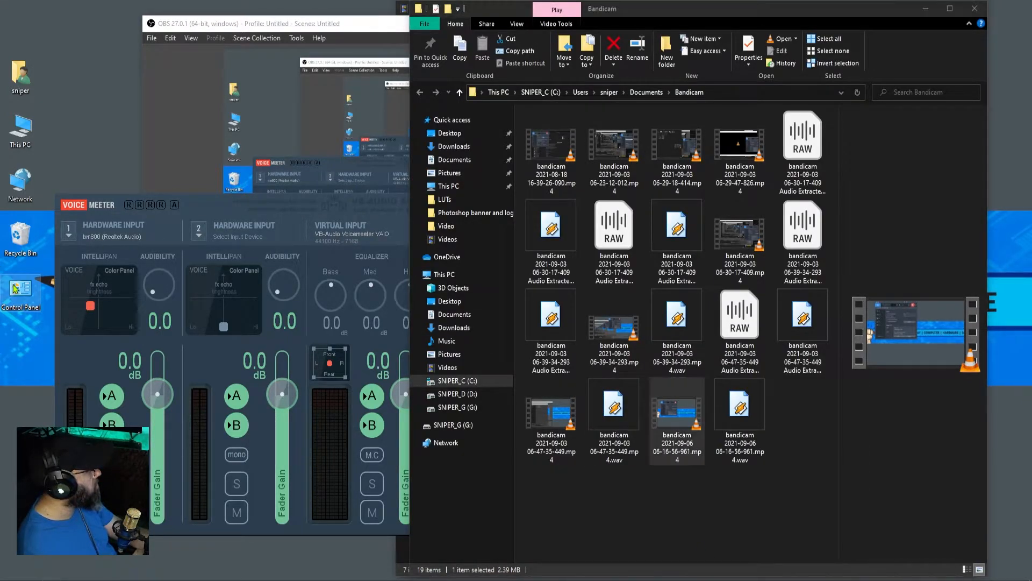
double_click(17, 288)
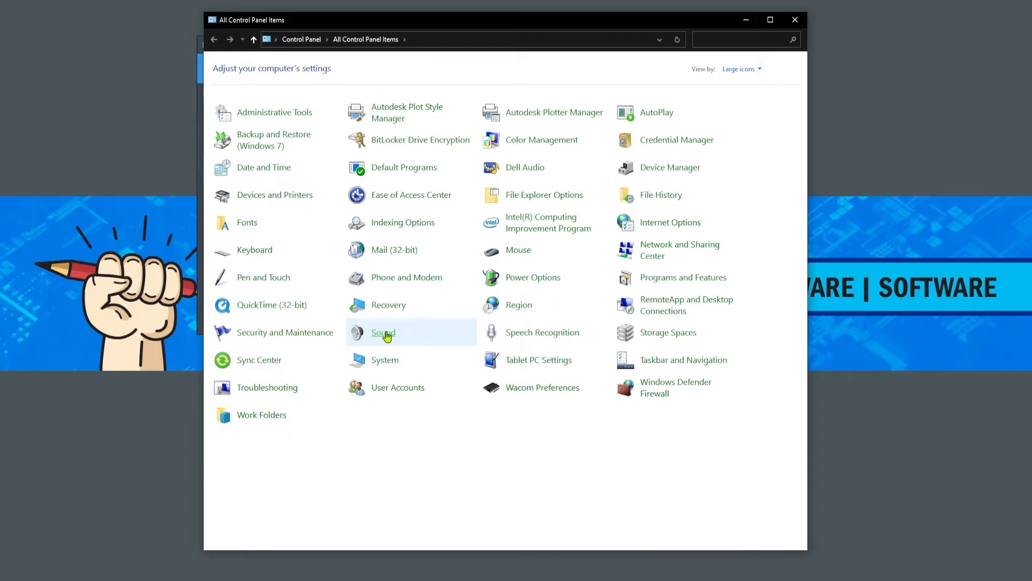
click(383, 332)
scroll(310, 193, down, 2)
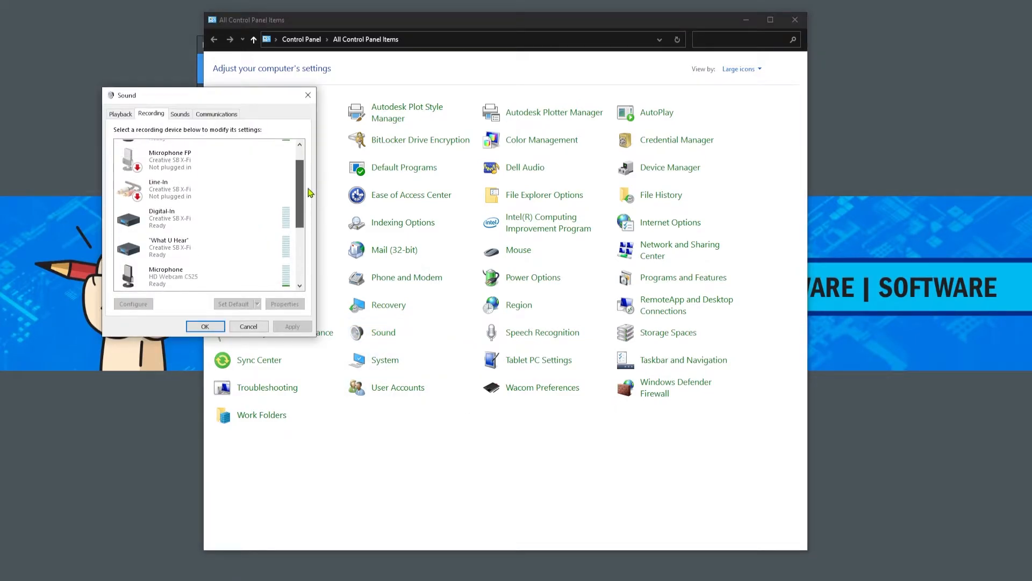
drag(311, 193, 307, 234)
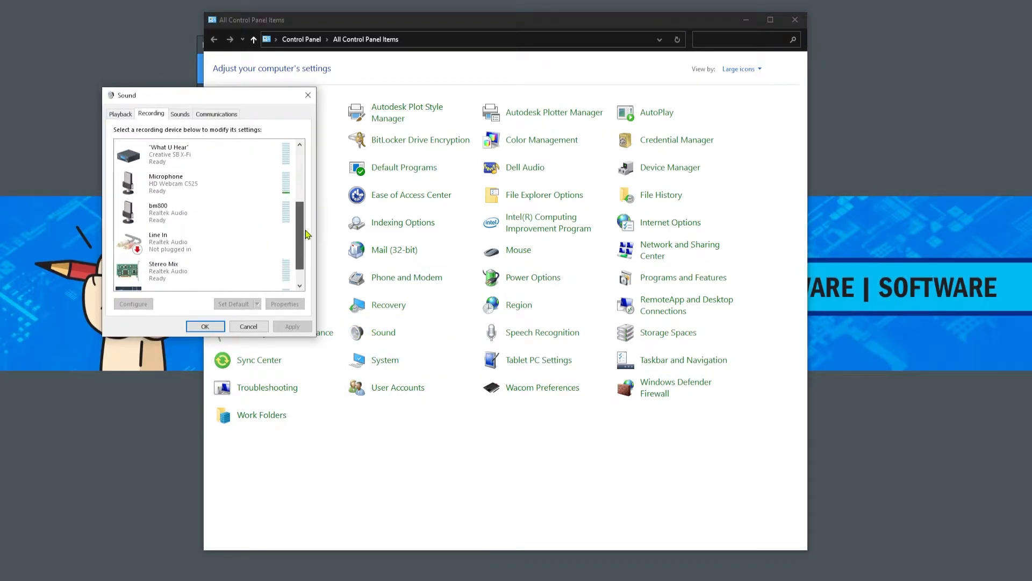
click(166, 213)
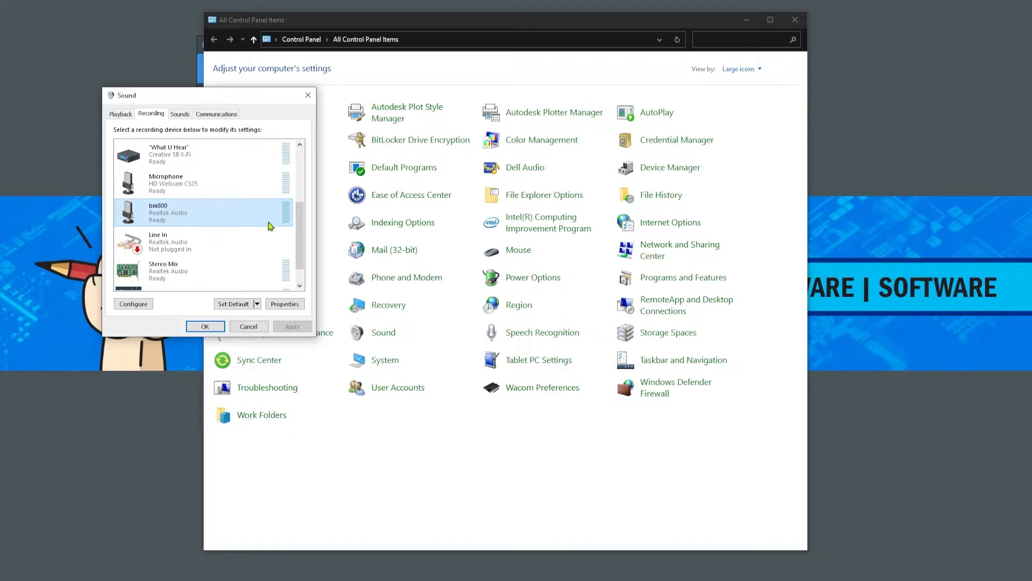
scroll(302, 226, down, 1)
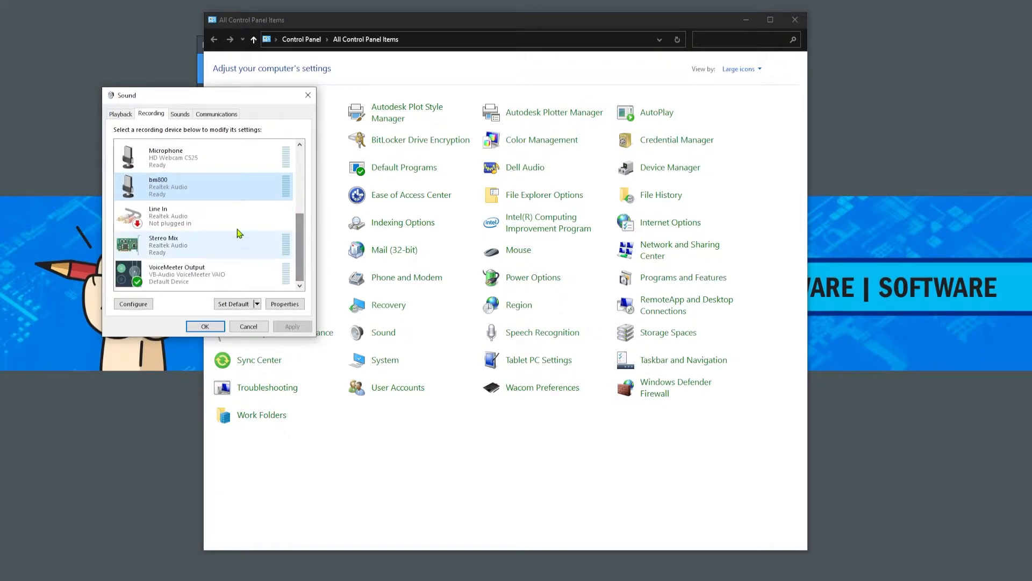
Step: Examine the VoiceMeeter Output recording device and the list of playback devices in the Sound settings, and close them
click(191, 278)
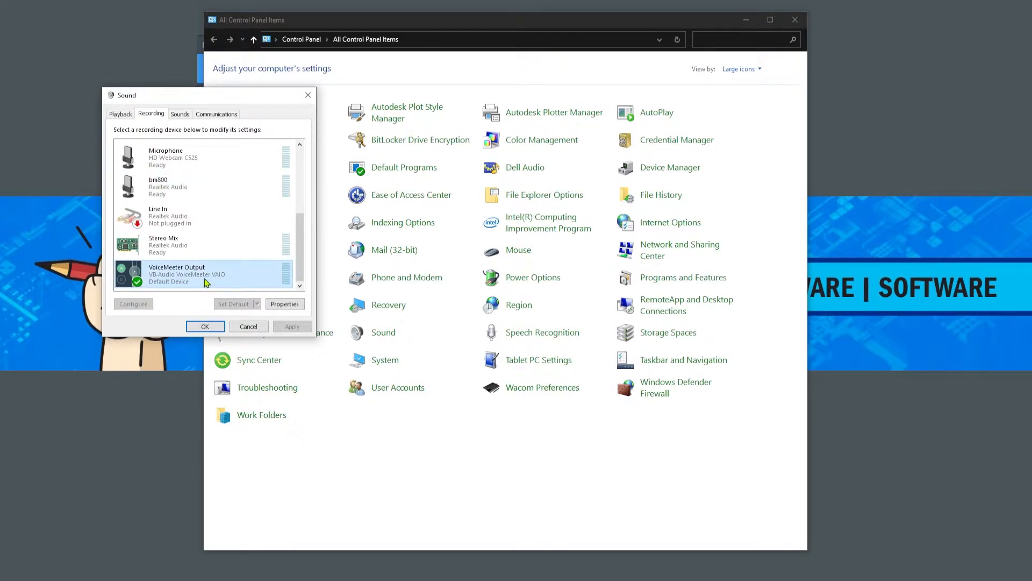
click(121, 114)
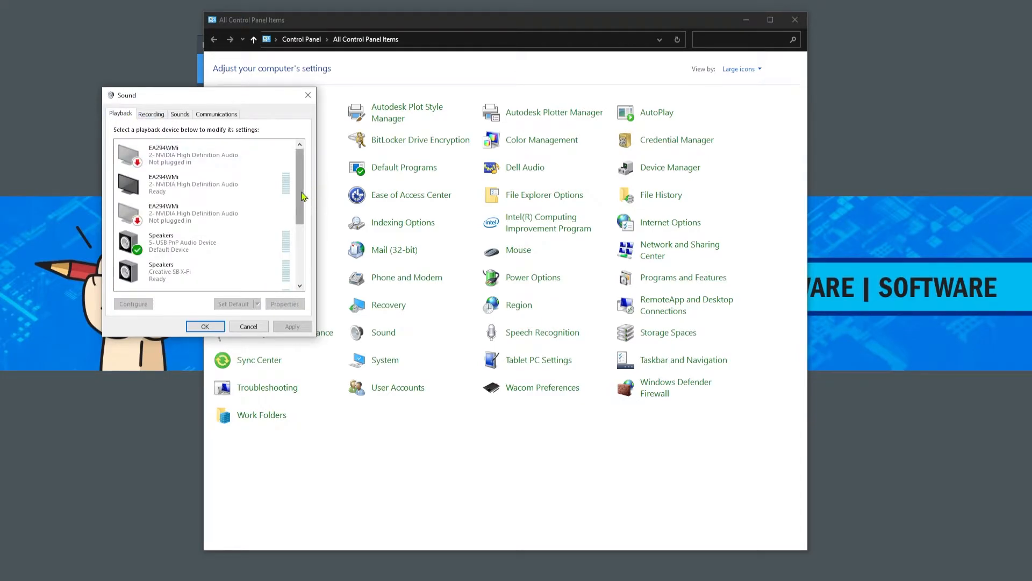
drag(301, 209, 309, 264)
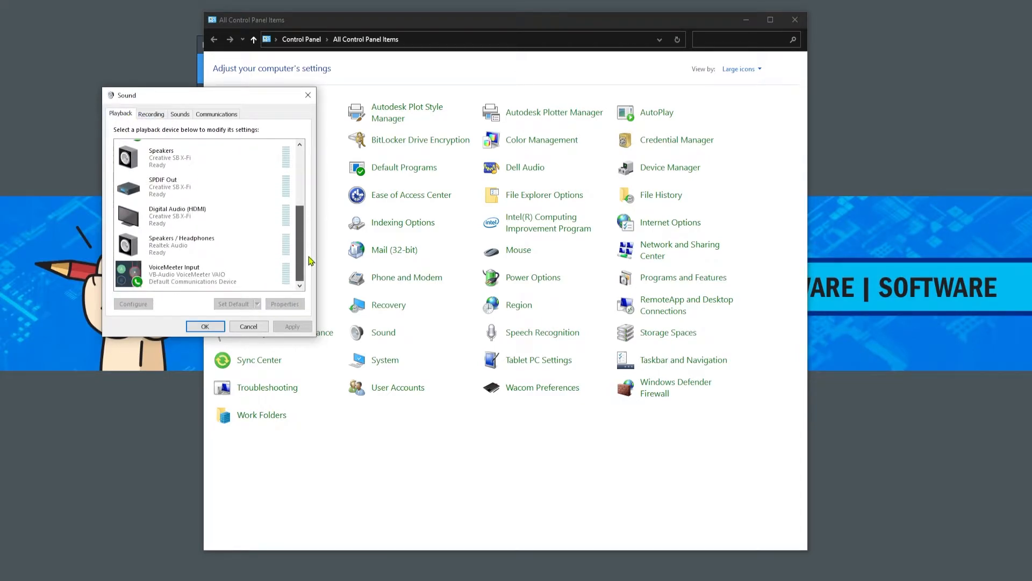
click(152, 115)
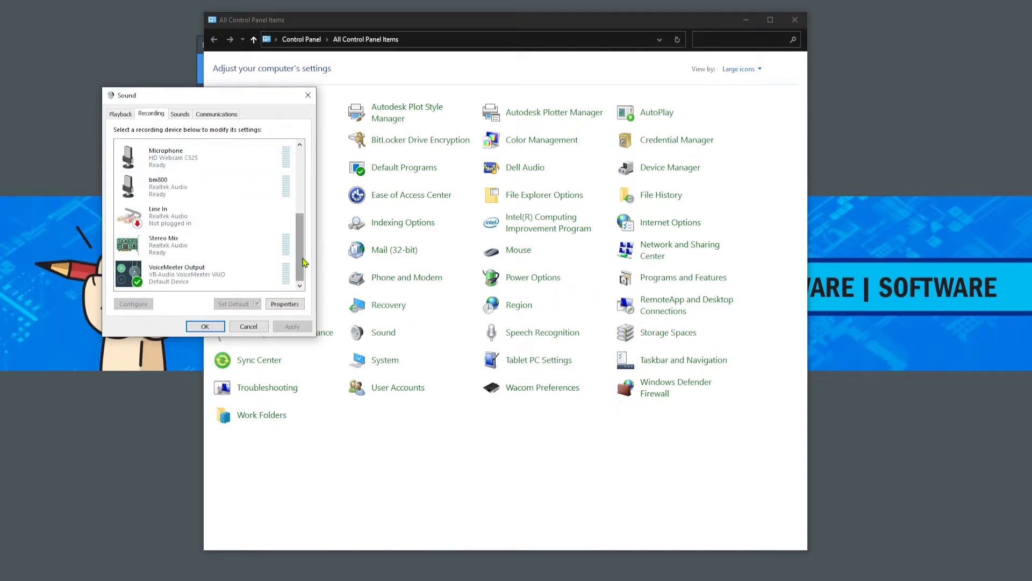
scroll(302, 258, up, 3)
scroll(302, 259, down, 3)
click(121, 115)
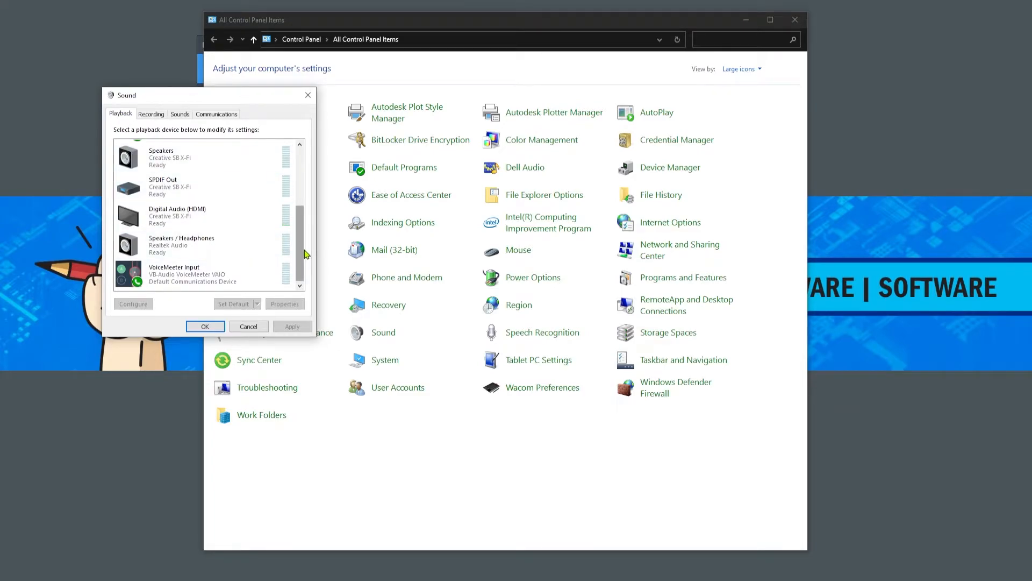
scroll(289, 213, up, 4)
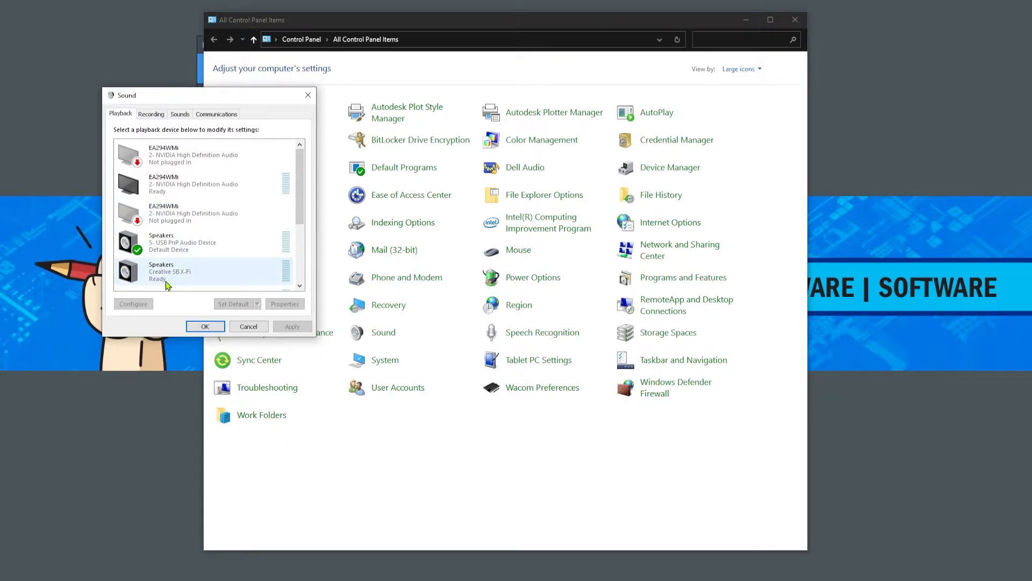
drag(299, 201, 301, 249)
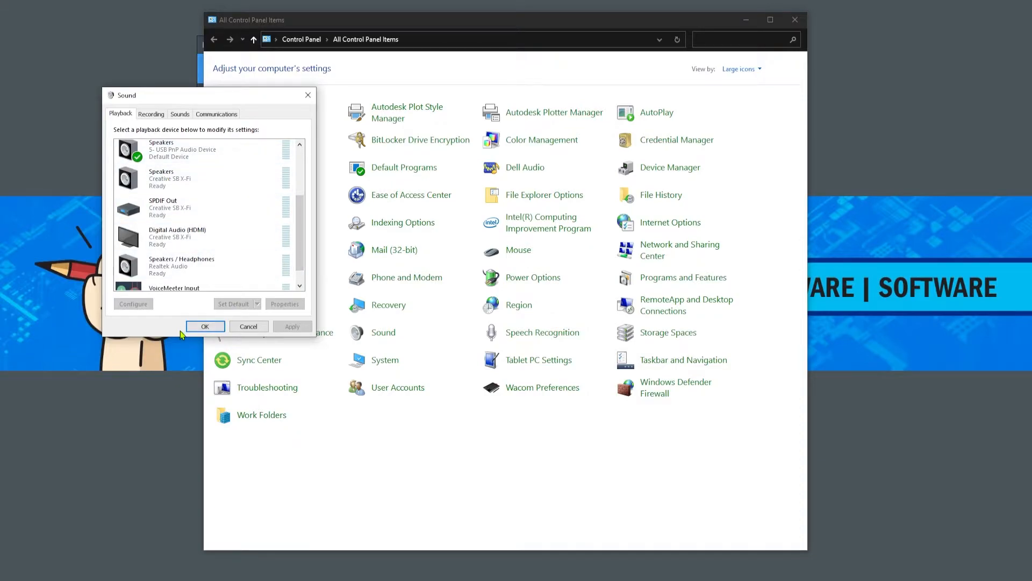
click(197, 328)
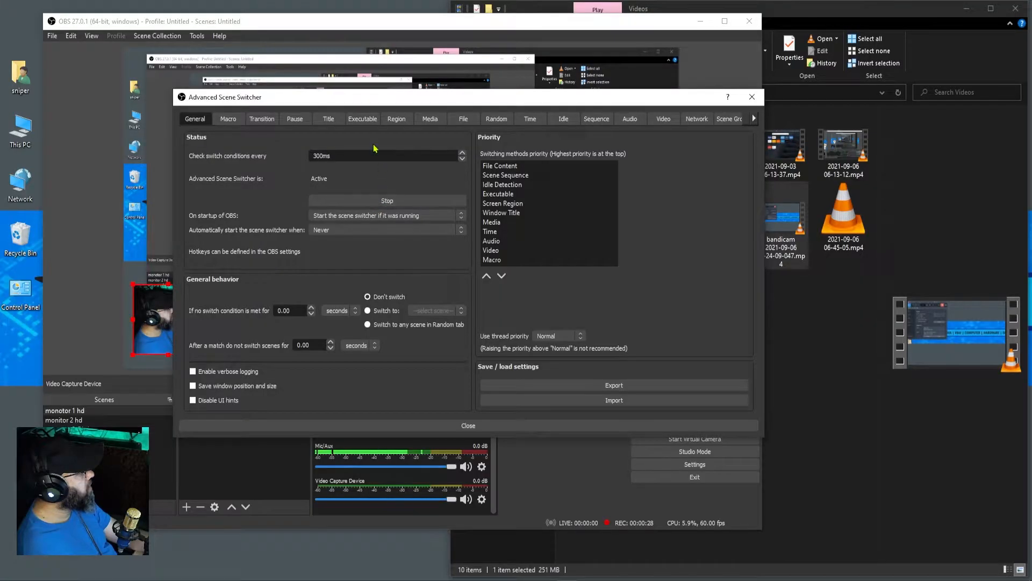
Step: Close the Advanced Scene Switcher and return to the main OBS window
key(Escape)
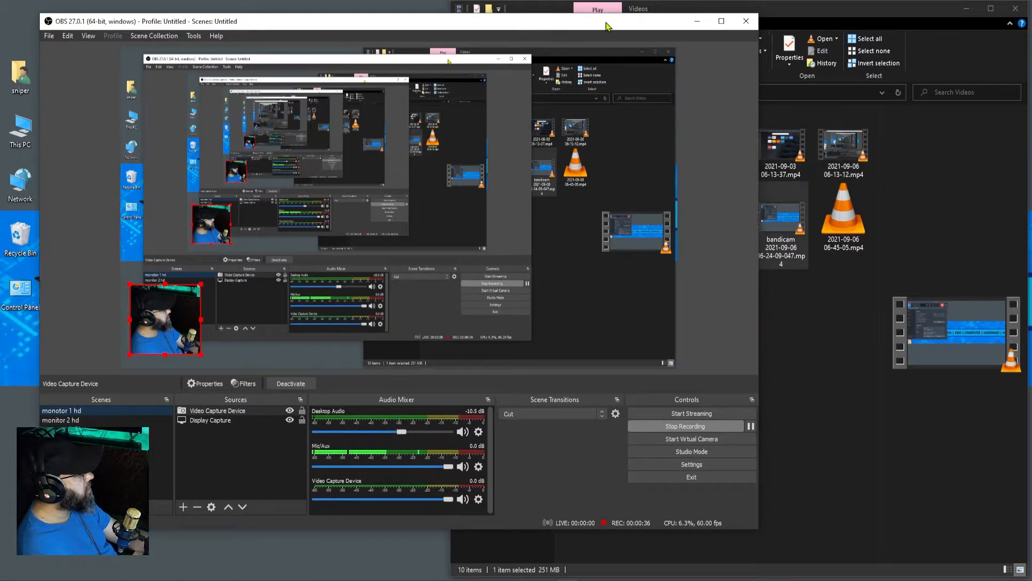
drag(610, 25, 608, 25)
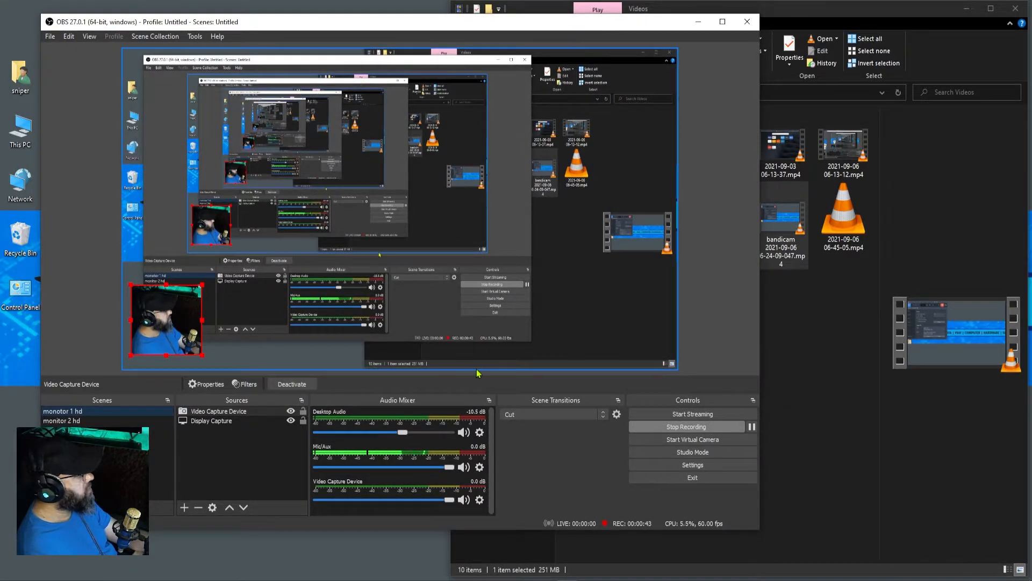
click(249, 474)
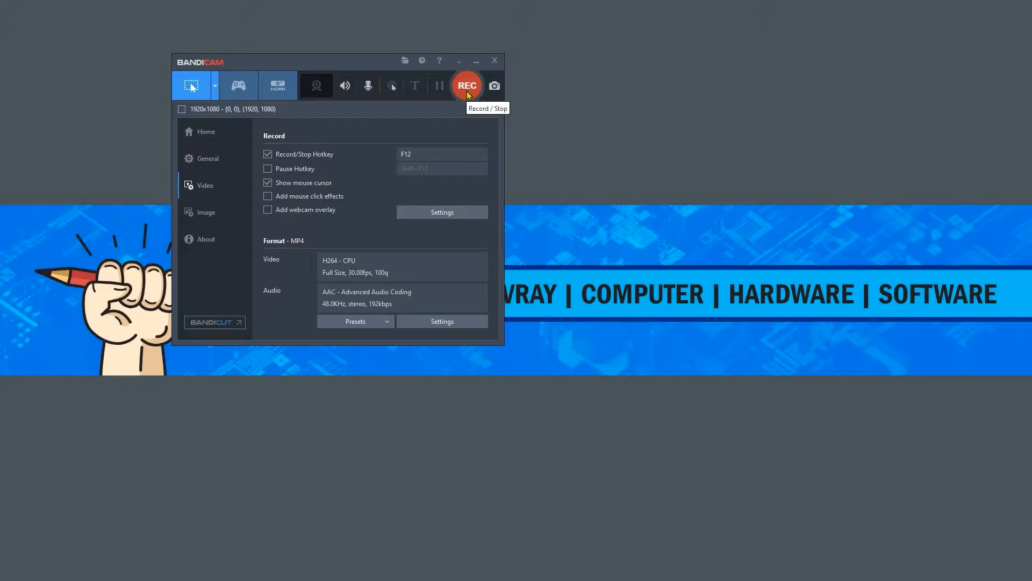
Step: Switch to Bandicam, start recording the selected 1920x1080 area and move its window aside
click(468, 93)
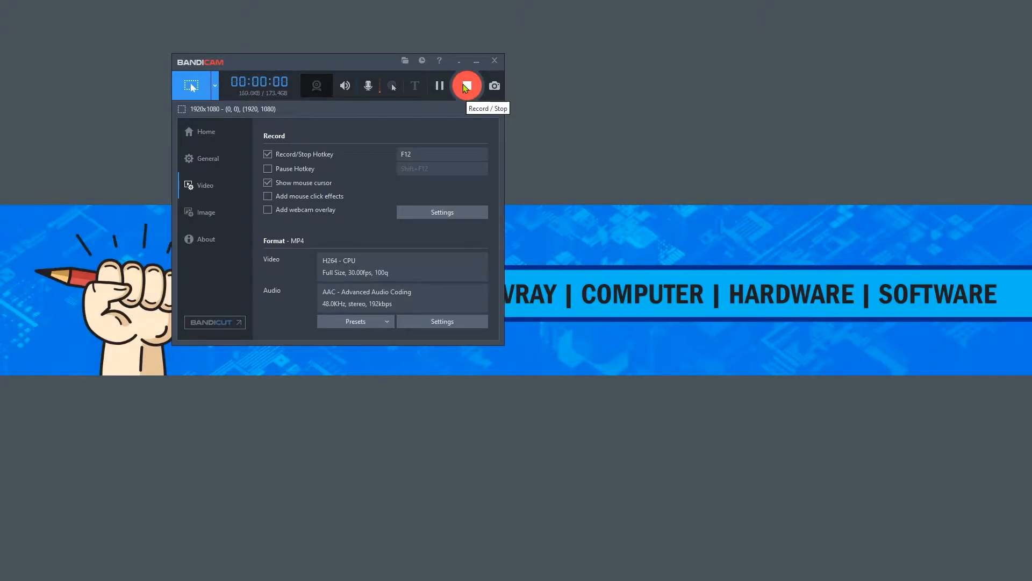
drag(338, 65, 363, 62)
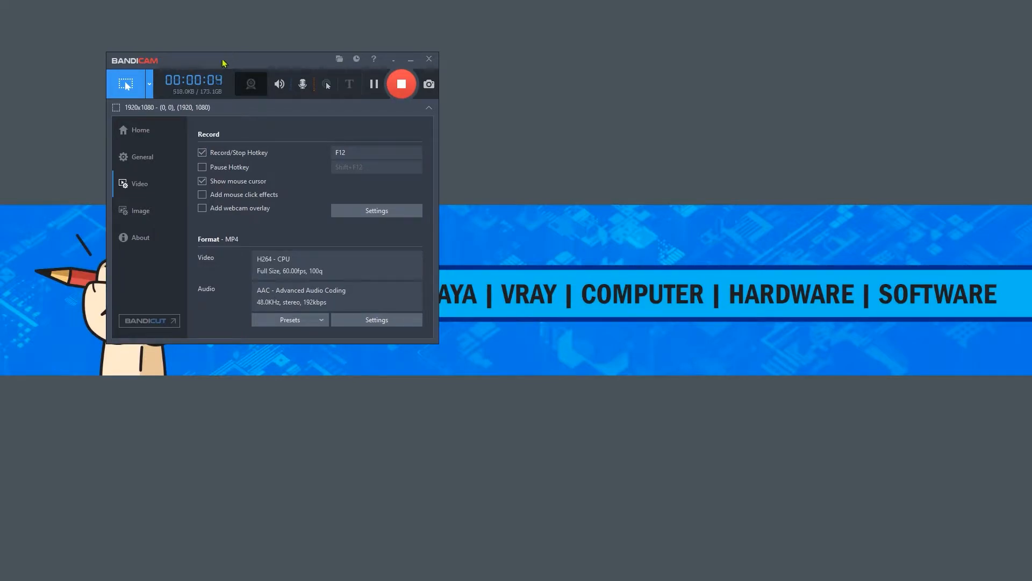
drag(222, 59, 227, 59)
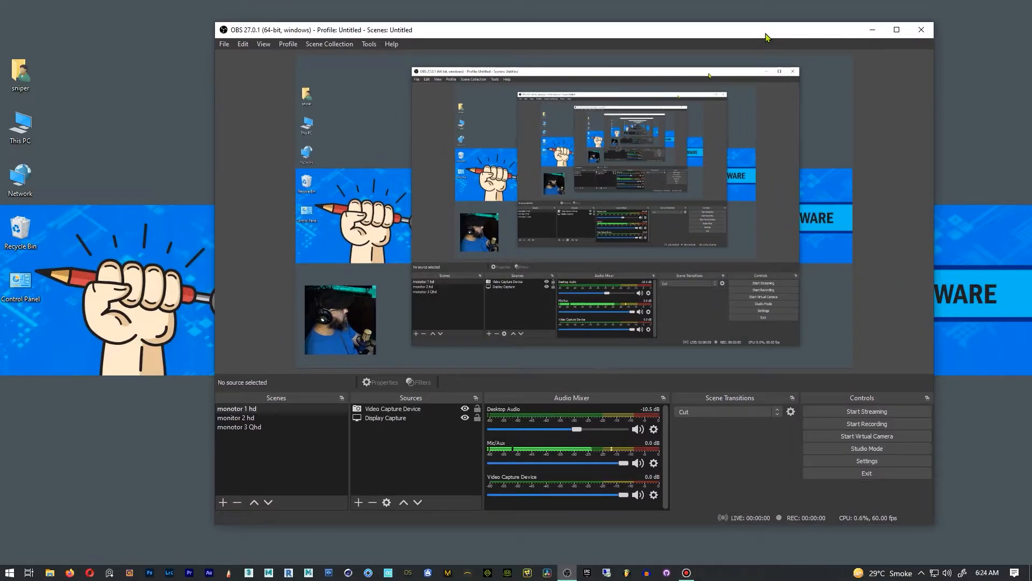
Step: Switch to OBS, stop the Advanced Scene Switcher from running and close its dialog
click(369, 44)
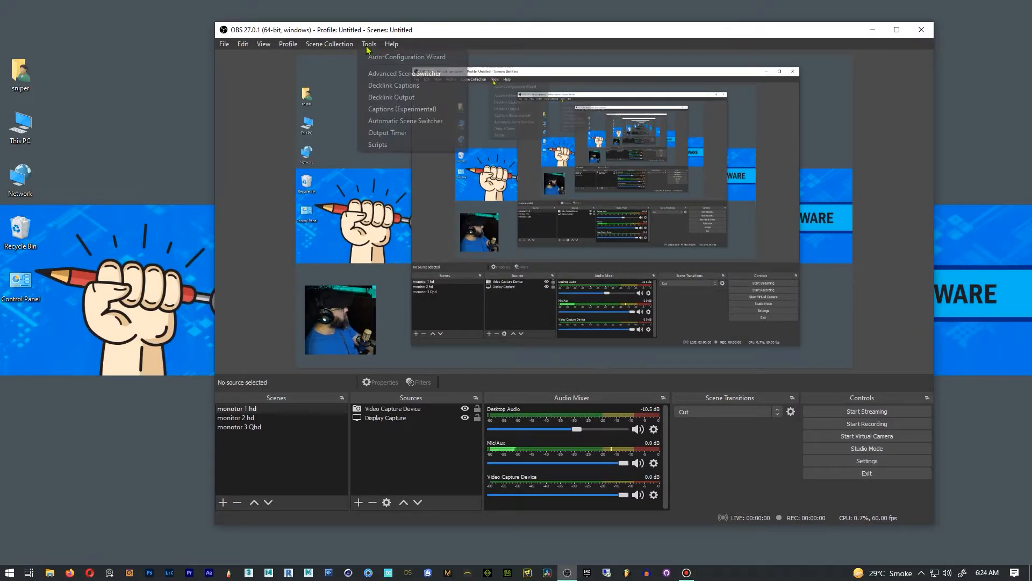
click(371, 74)
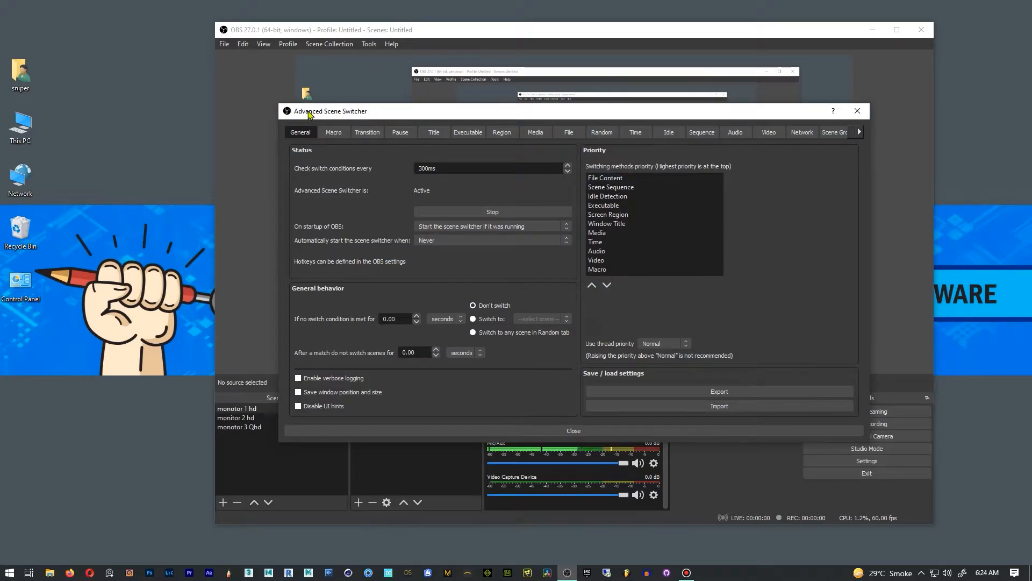
click(506, 212)
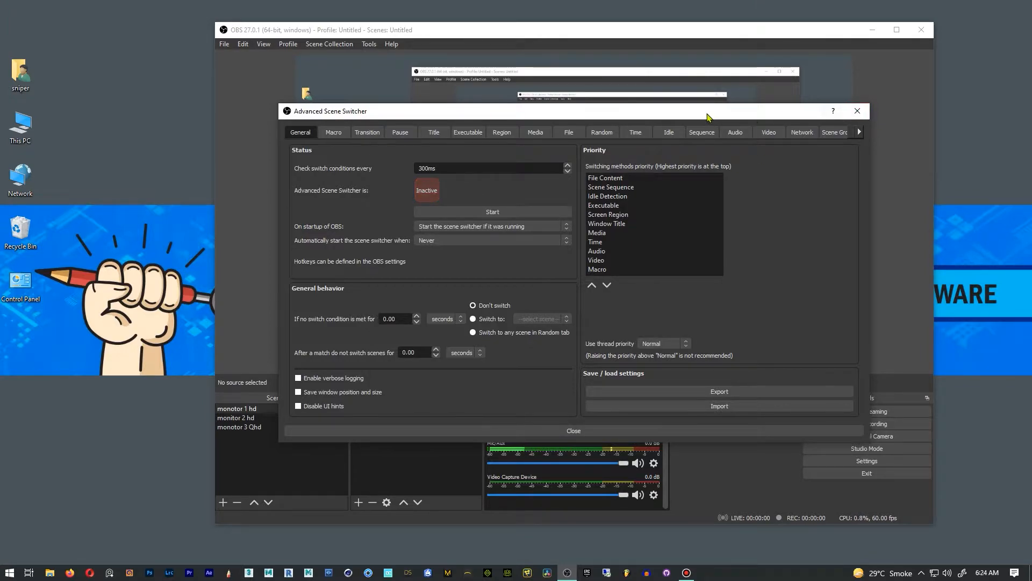
drag(704, 116, 681, 115)
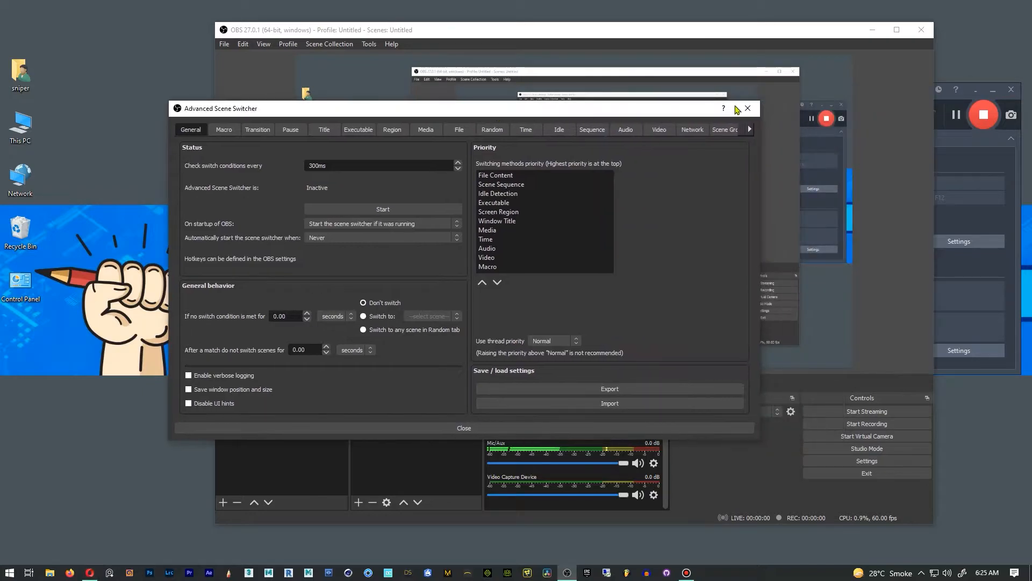
click(745, 109)
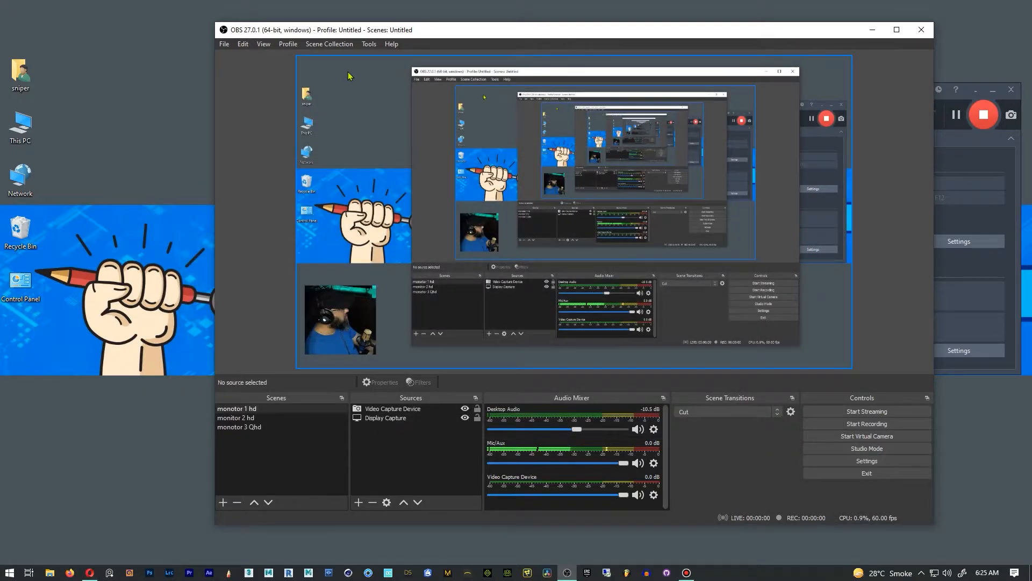
Step: Reopen the Advanced Scene Switcher and examine the cursor region rules that switch between the three monitor scenes
click(349, 46)
mouse_move(369, 44)
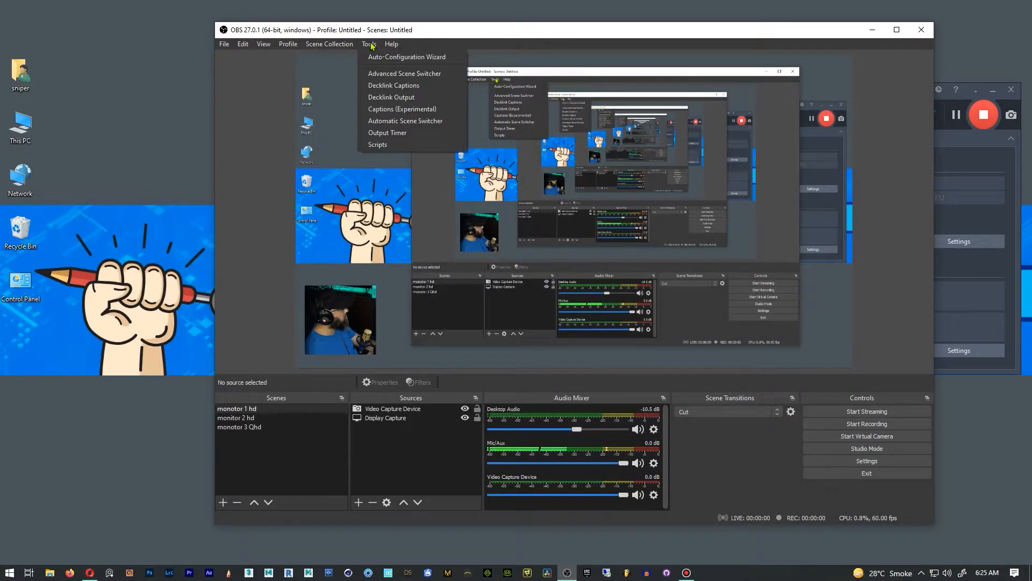
click(397, 79)
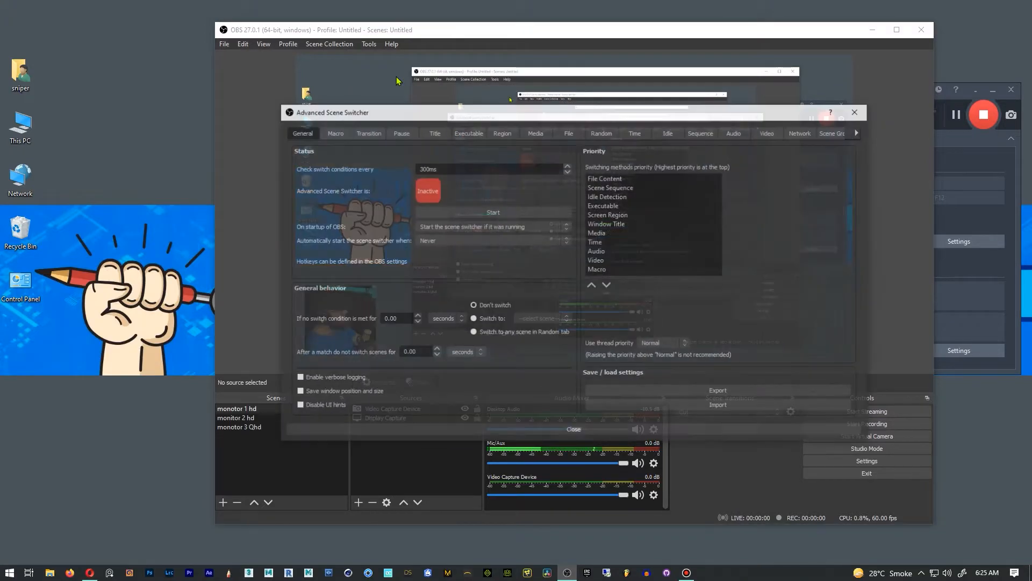
drag(635, 115, 600, 104)
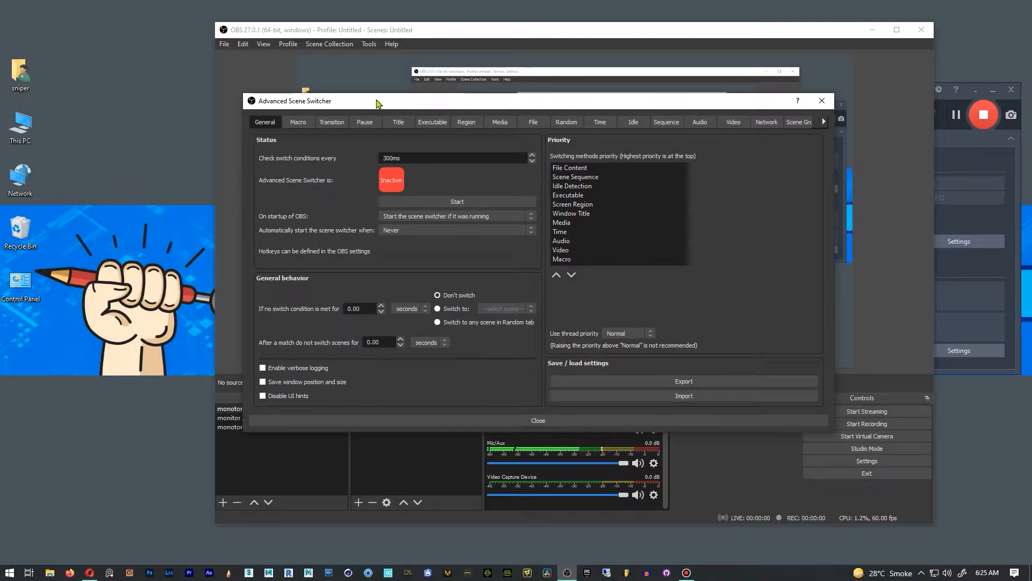
drag(380, 100, 353, 97)
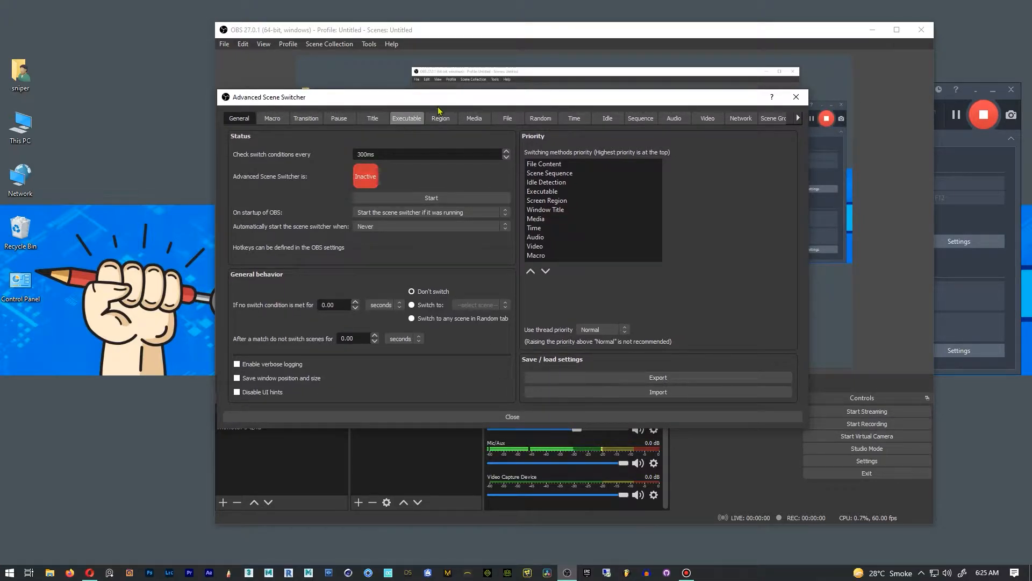
drag(509, 102, 599, 92)
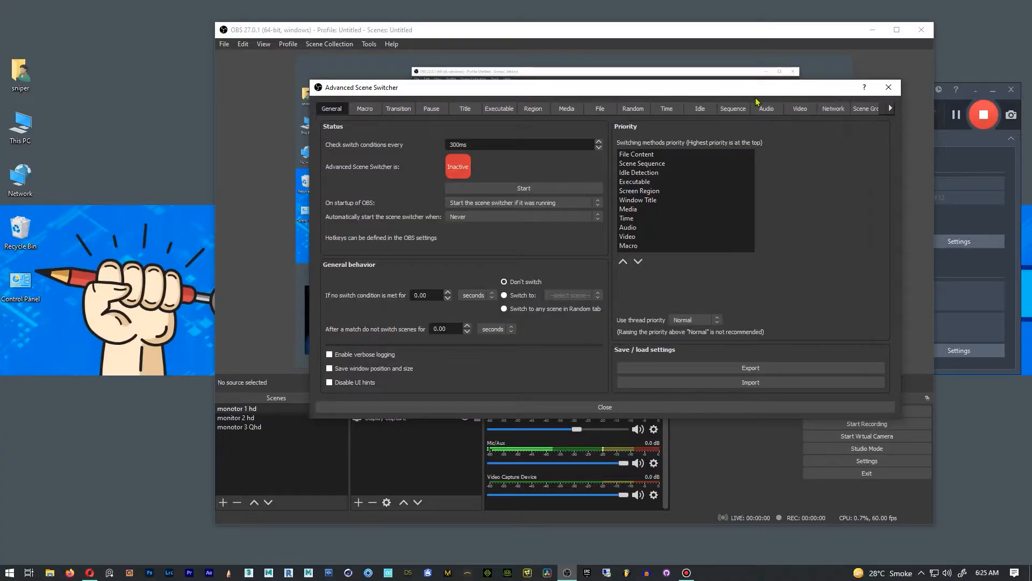
drag(765, 93, 785, 109)
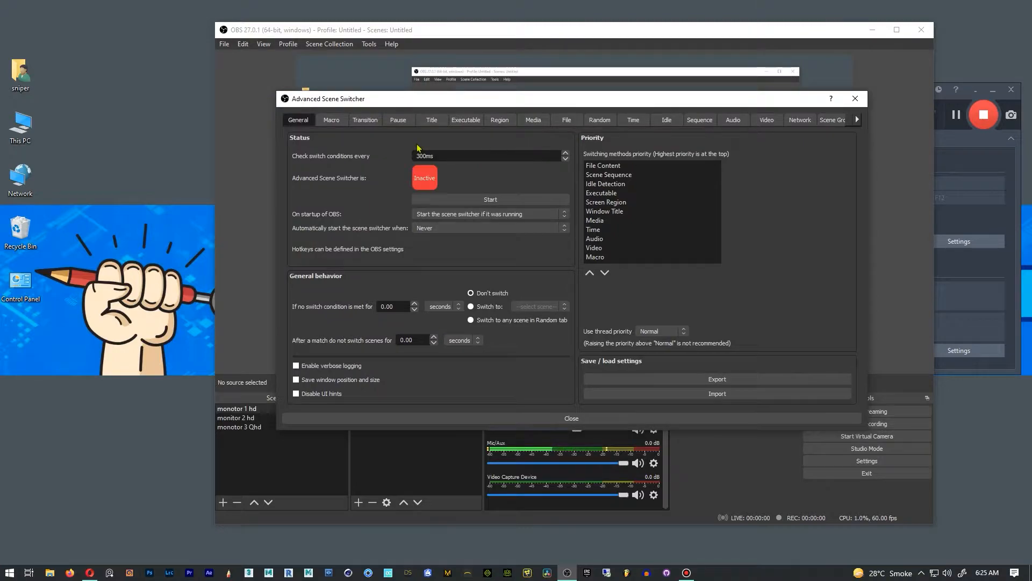
click(499, 119)
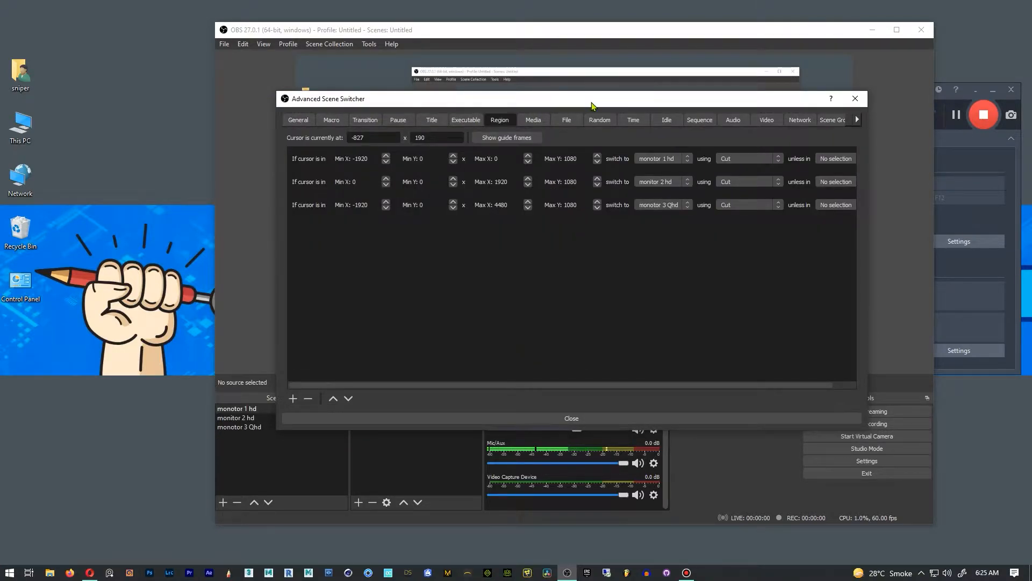
drag(590, 102, 464, 71)
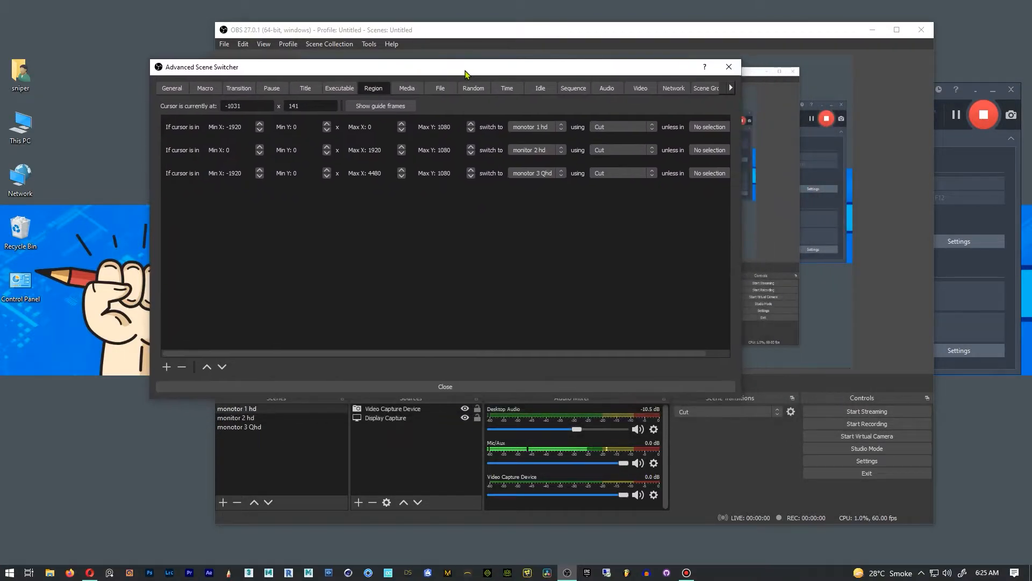
Step: Bring Bandicam forward and move it to the second monitor and back to compare their area coordinates with the region rules
click(1017, 218)
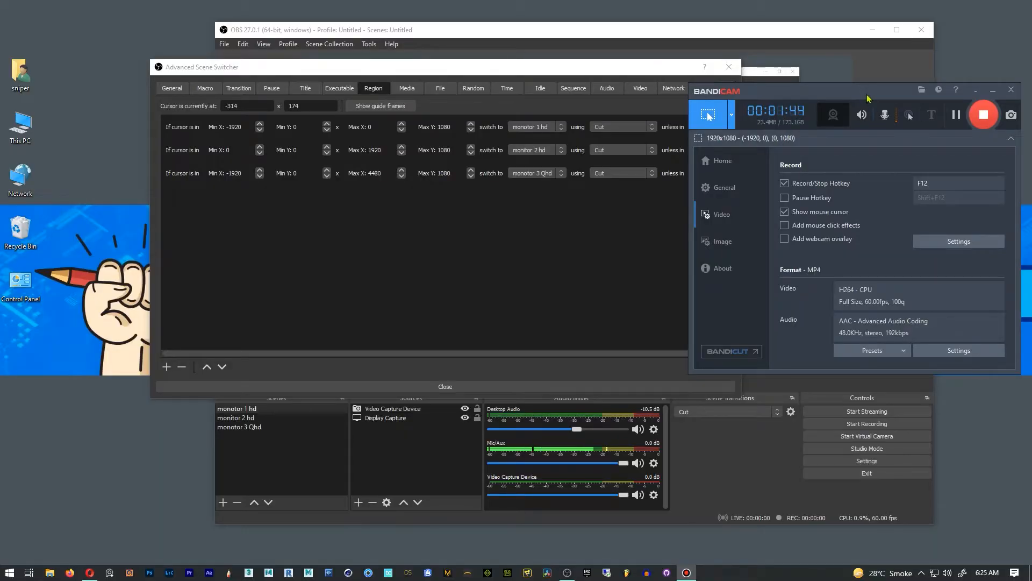
drag(866, 98, 871, 98)
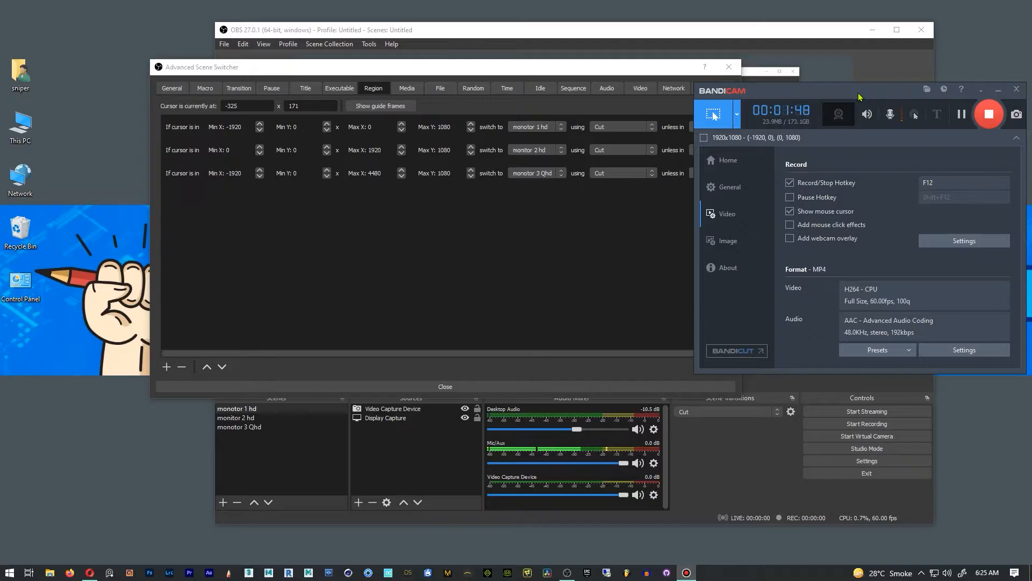
drag(859, 97, 299, 90)
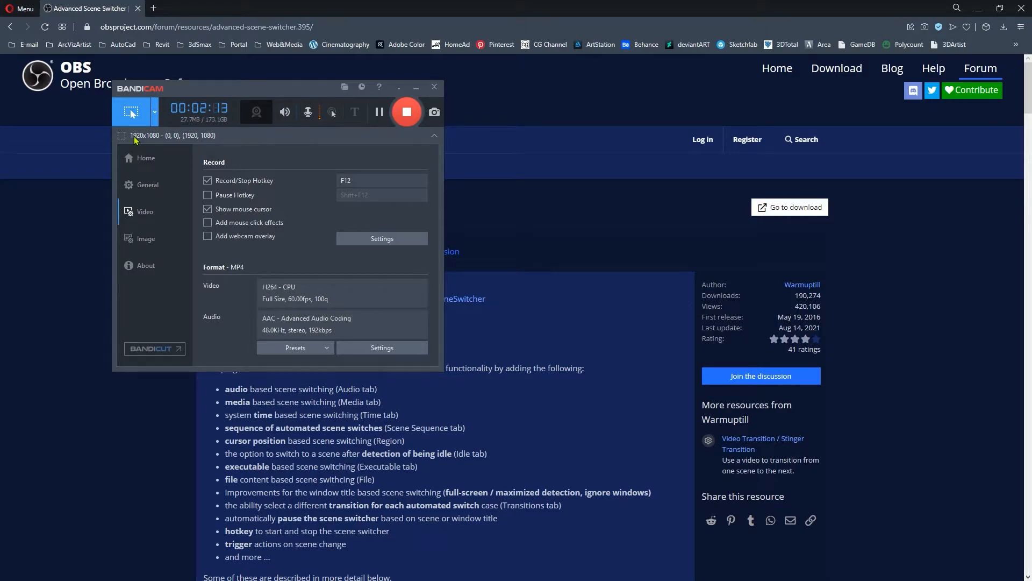
drag(264, 91, 793, 136)
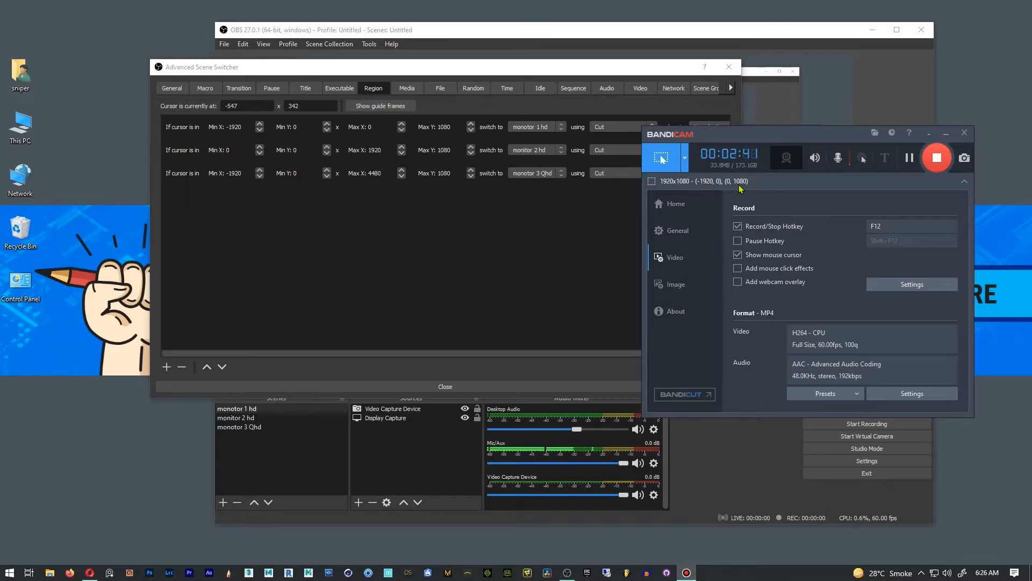
Step: Move the Bandicam window to the third monitor and back to the second, examining each monitor's recording area coordinates
drag(782, 131, 738, 203)
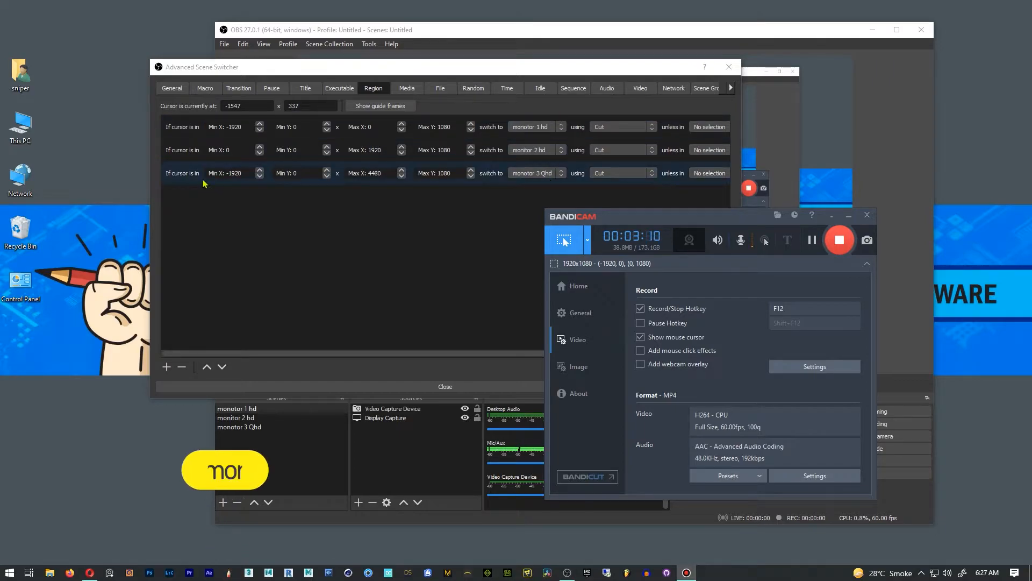
drag(679, 217, 662, 235)
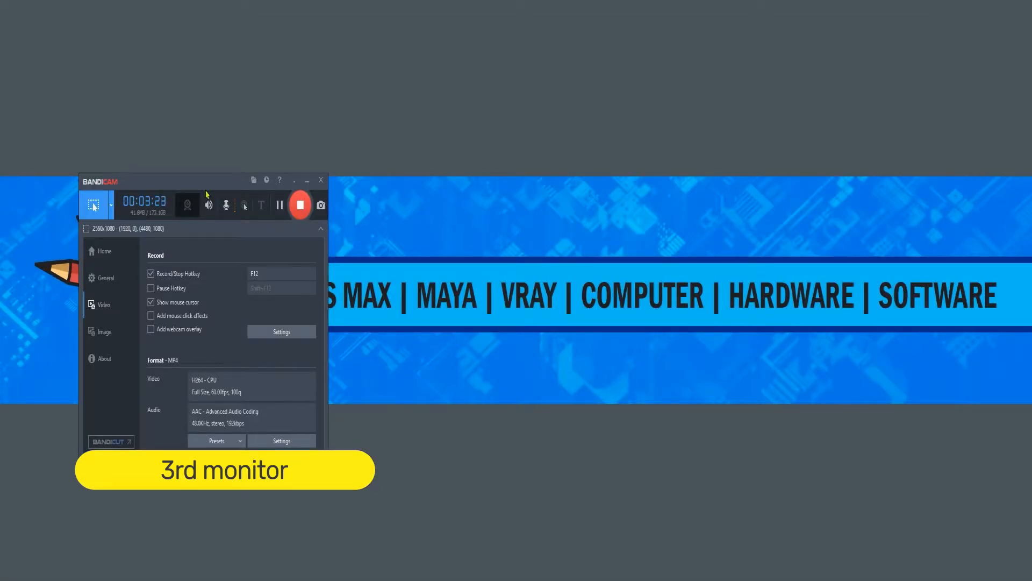
drag(205, 192, 744, 222)
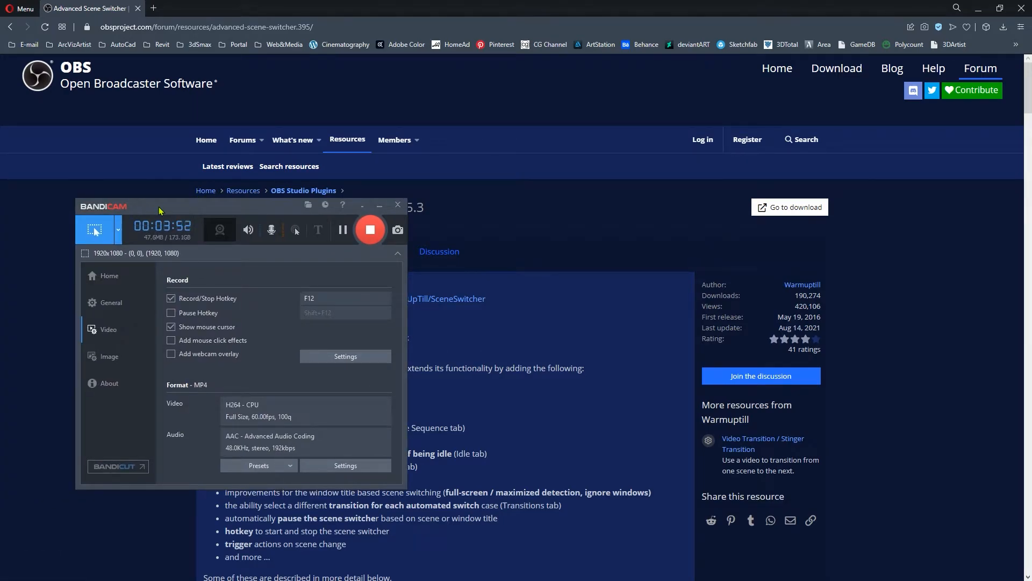
drag(161, 210, 167, 189)
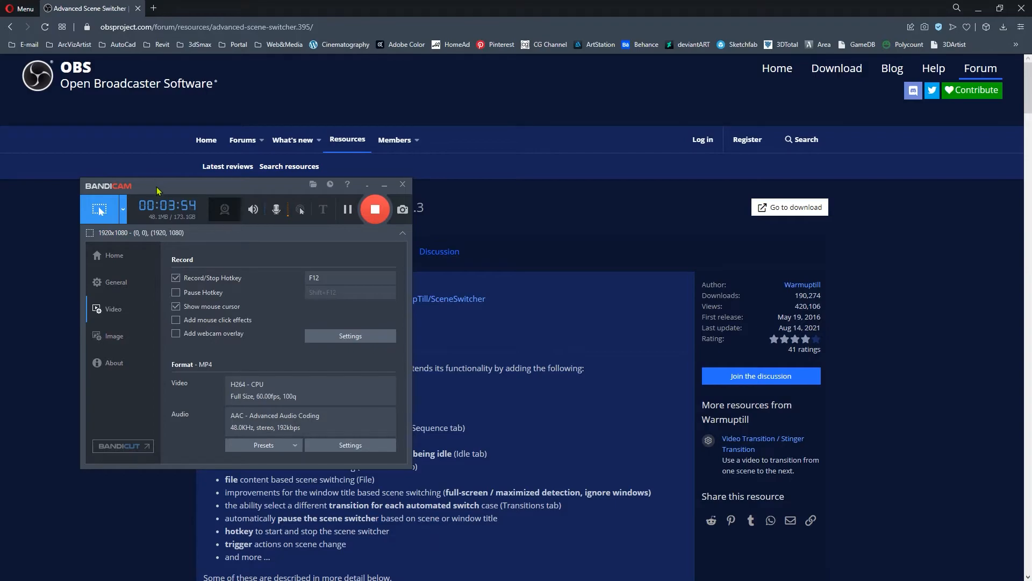
Step: Shift the Bandicam window slightly on the second monitor while examining the recording area coordinates shown there
drag(157, 190, 153, 177)
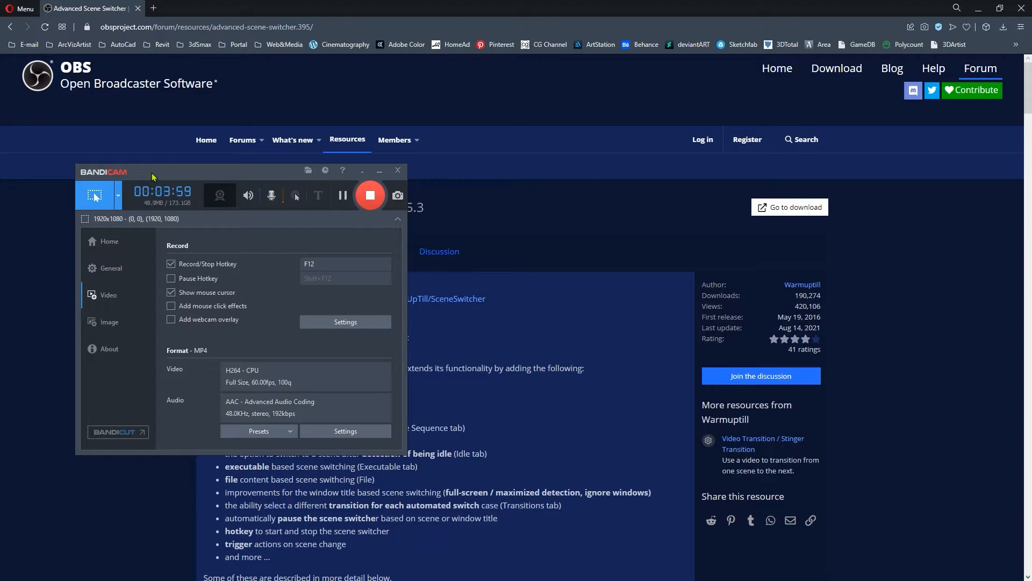
drag(152, 174, 165, 166)
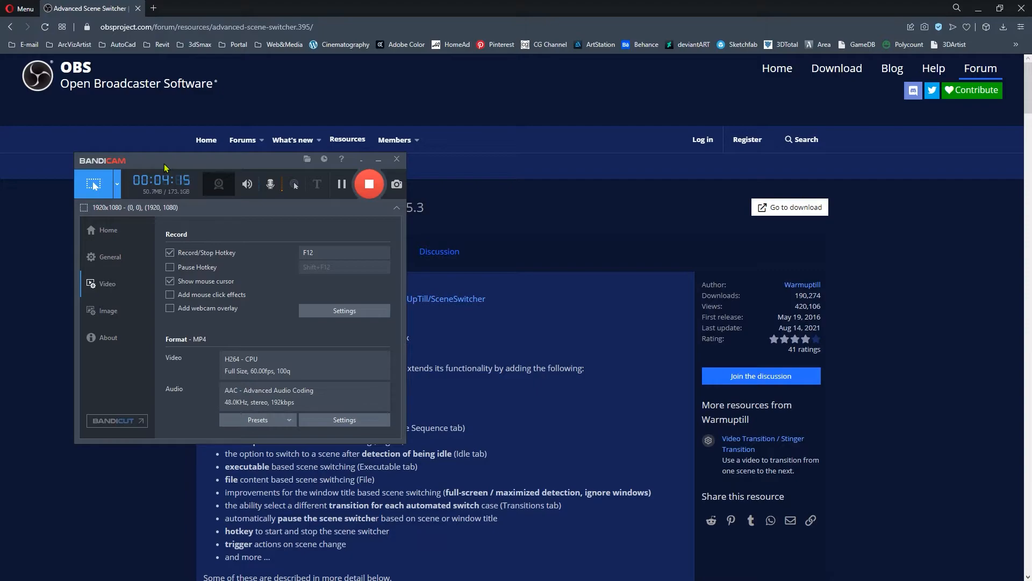
drag(164, 165, 166, 153)
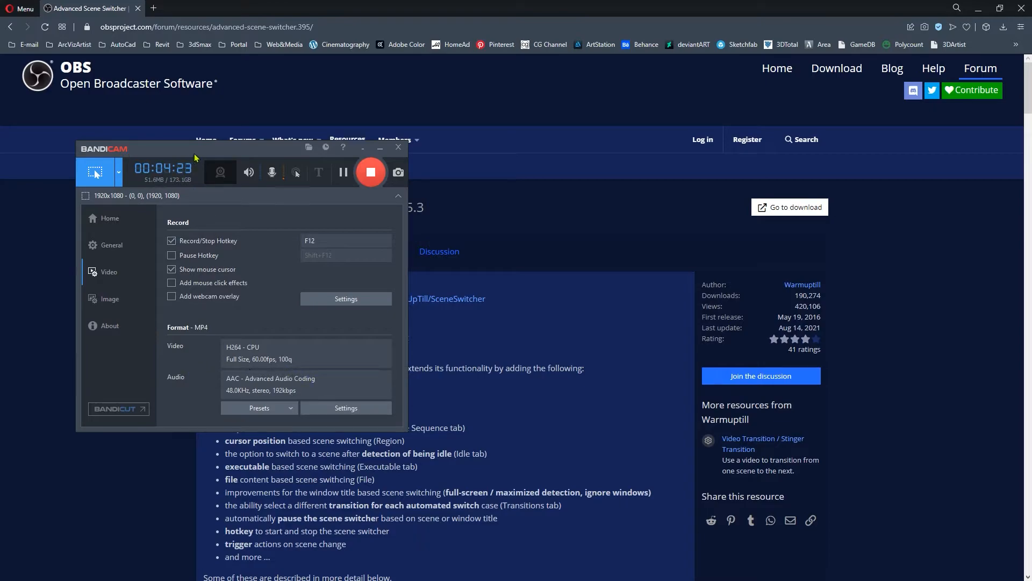
drag(196, 156, 180, 150)
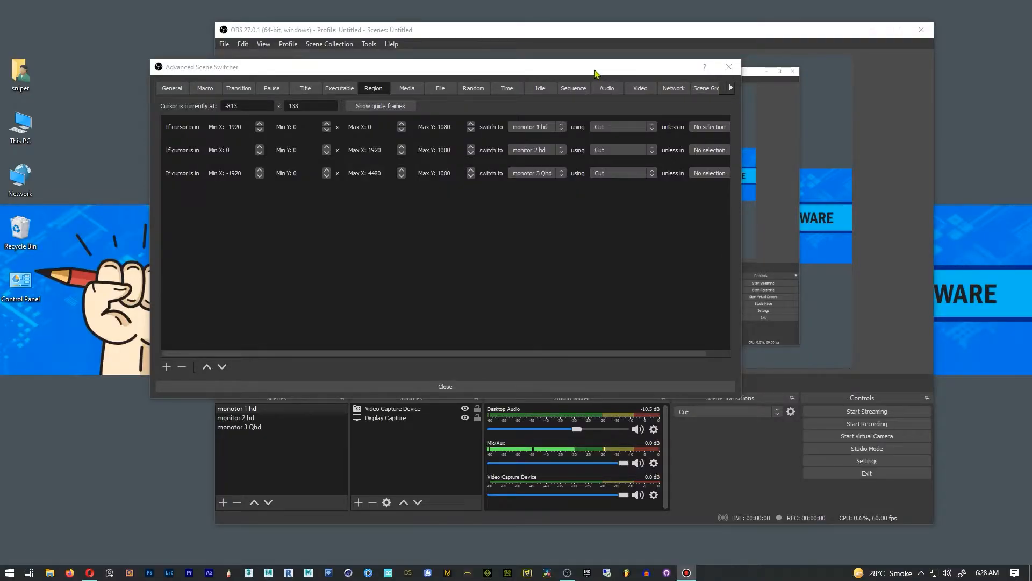
Step: Widen the Advanced Scene Switcher dialog until the cursor region rules show in full, and reposition it over OBS
drag(651, 72, 734, 65)
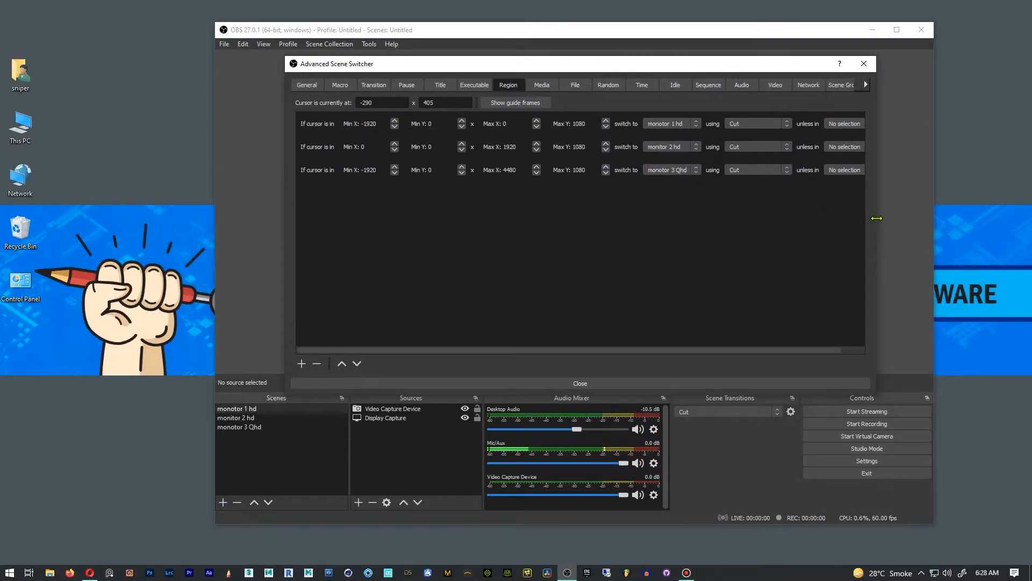
drag(876, 223, 928, 218)
drag(701, 66, 753, 99)
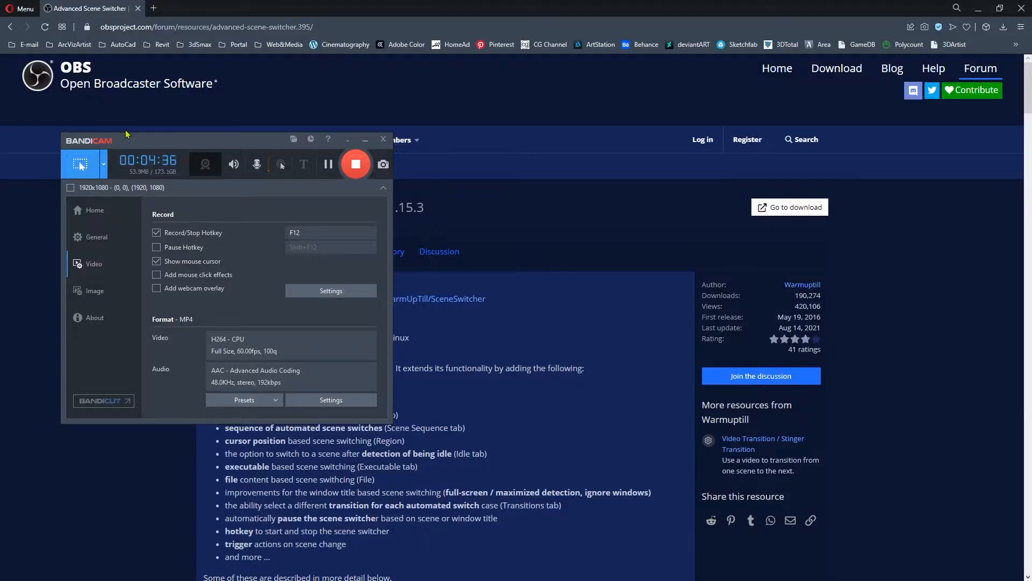
Step: Compare Bandicam's second-monitor area coordinates with the region rules and close the Advanced Scene Switcher dialog
click(79, 161)
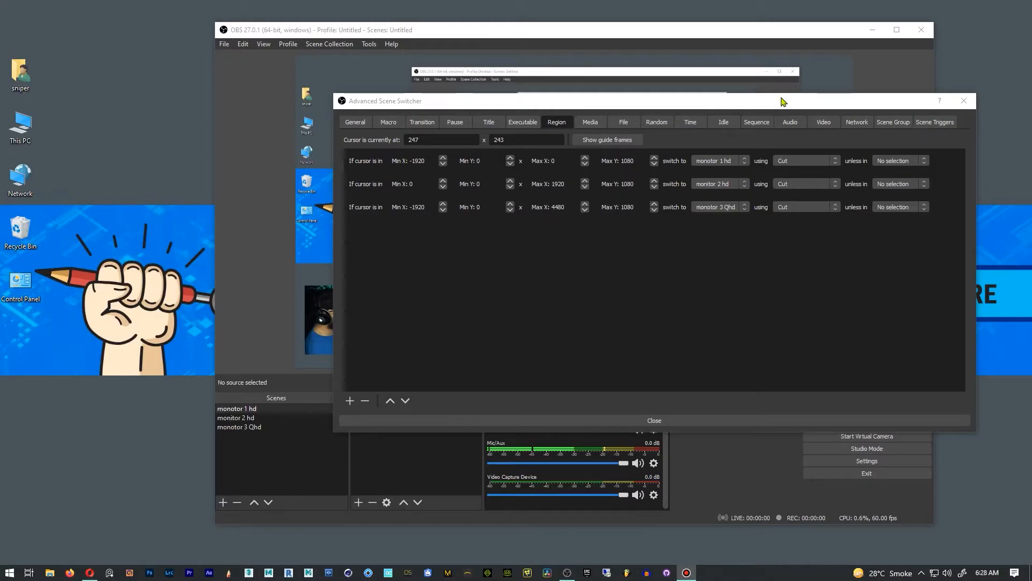
drag(783, 101, 772, 103)
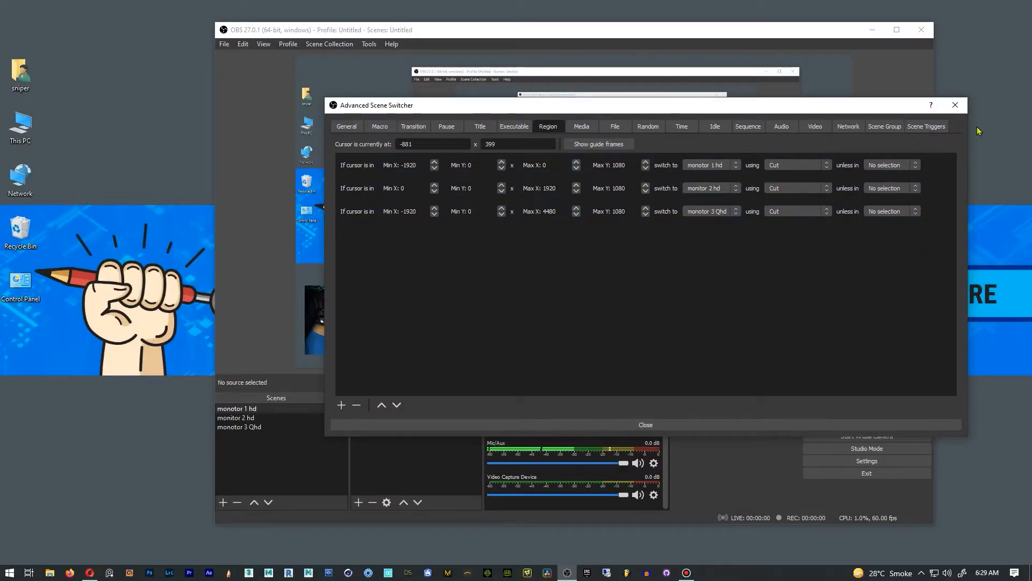
click(955, 105)
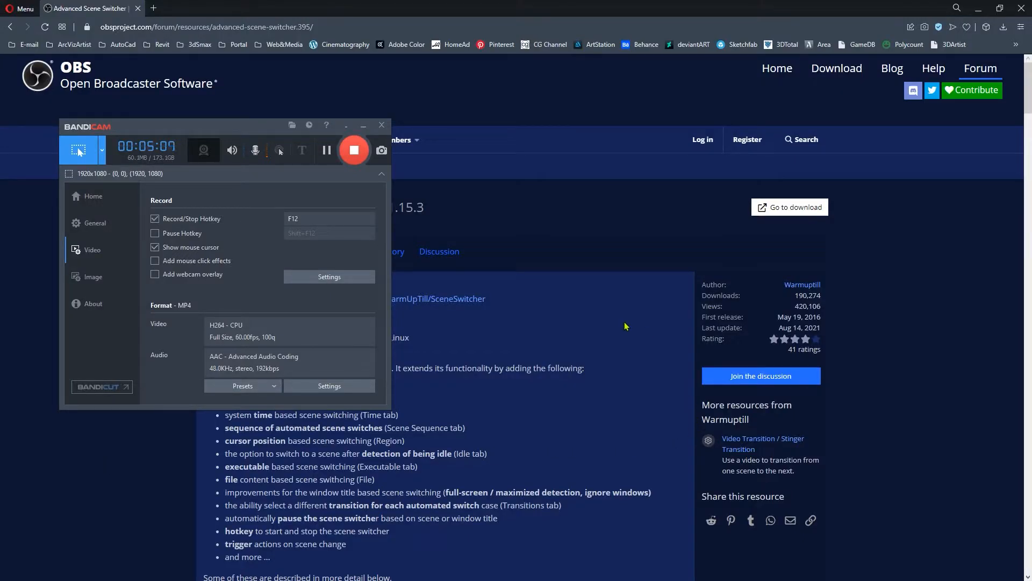
Step: Bring Bandicam onto the first monitor, examine its area coordinates there, and arrange the OBS and Bandicam windows so the scene list is accessible
drag(262, 130, 278, 127)
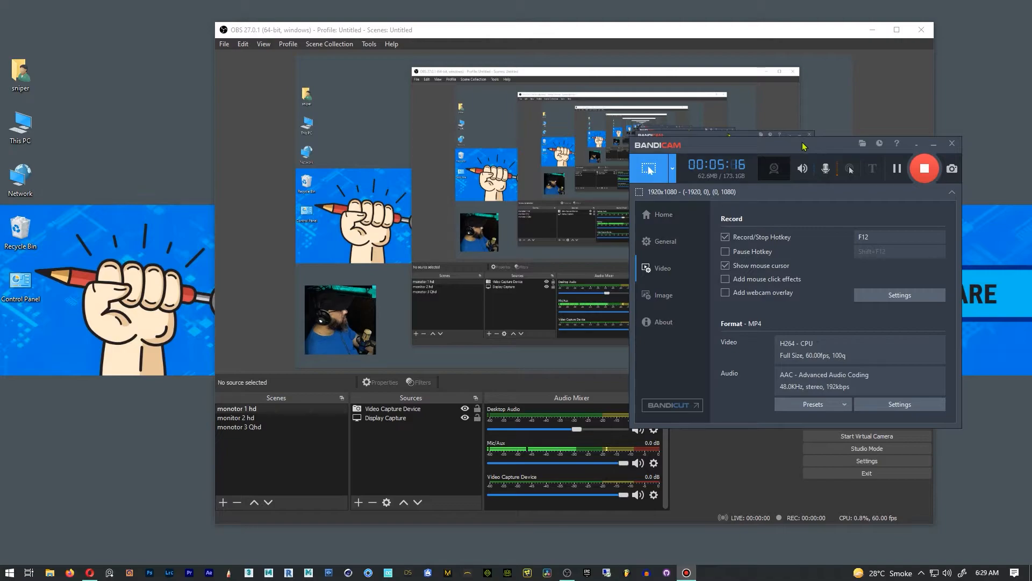
drag(804, 147, 793, 118)
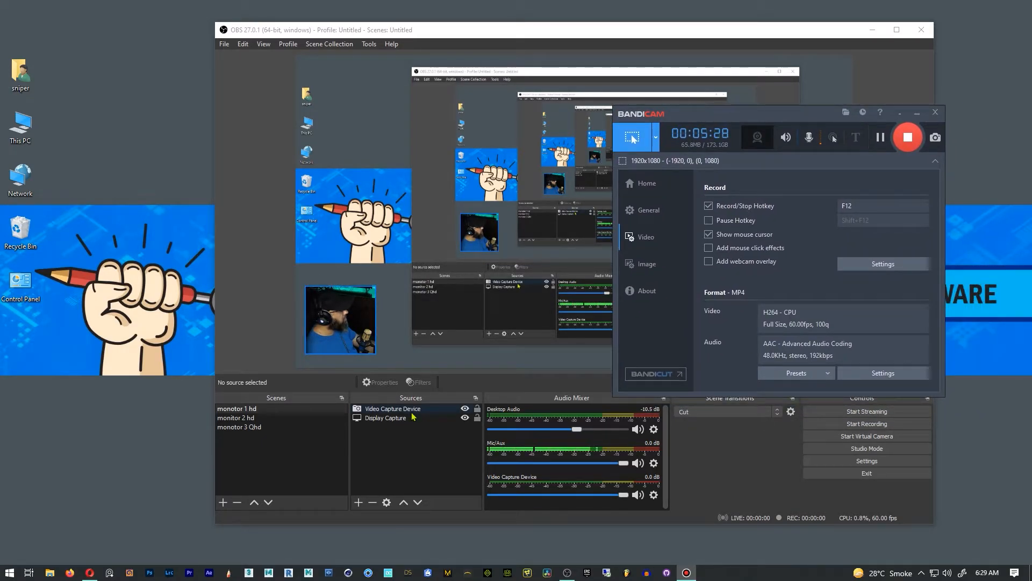
drag(749, 115, 189, 119)
drag(189, 119, 0, 120)
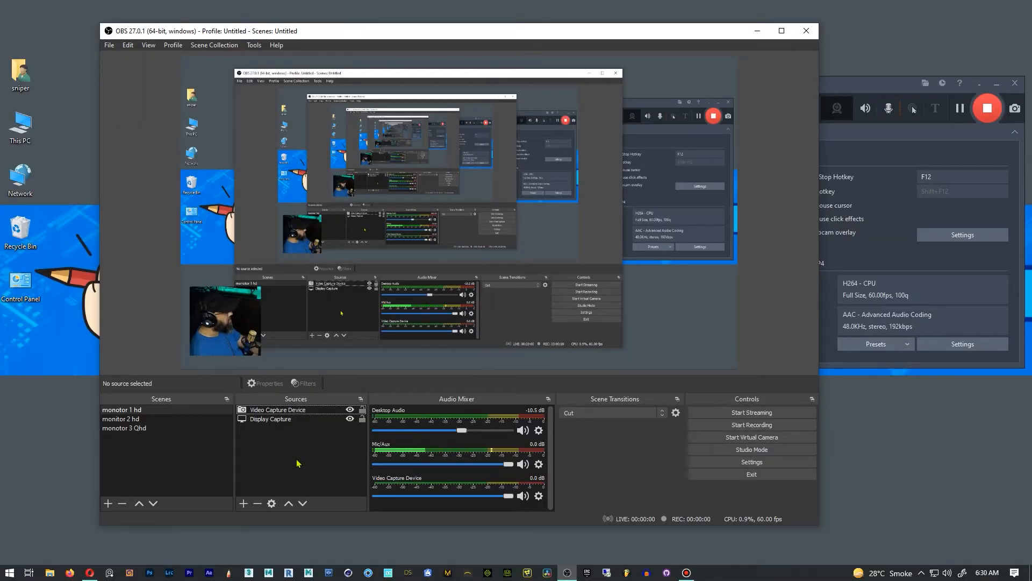
Step: Add three new scenes to OBS, keeping the suggested default names
click(107, 503)
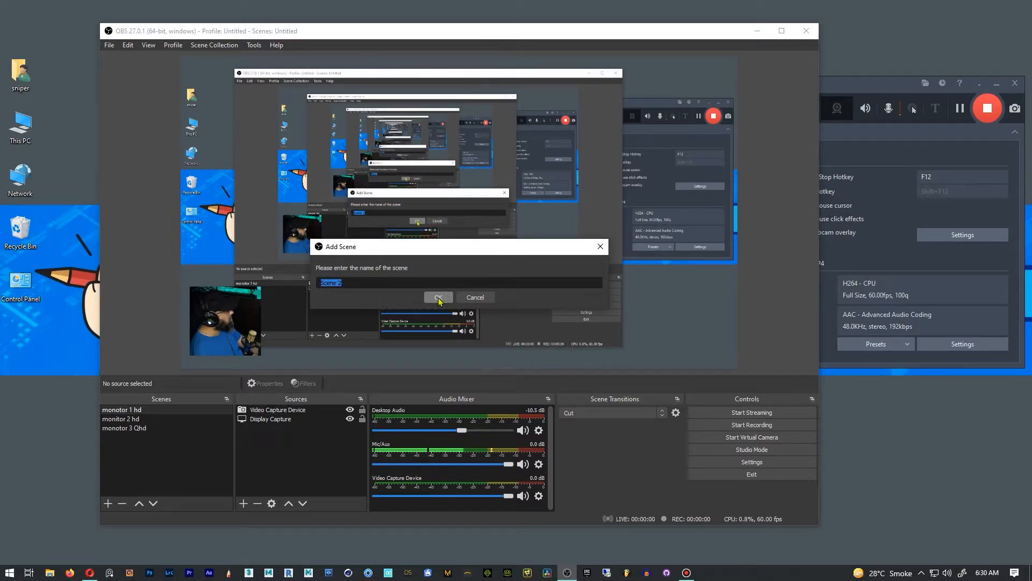
click(440, 297)
click(108, 503)
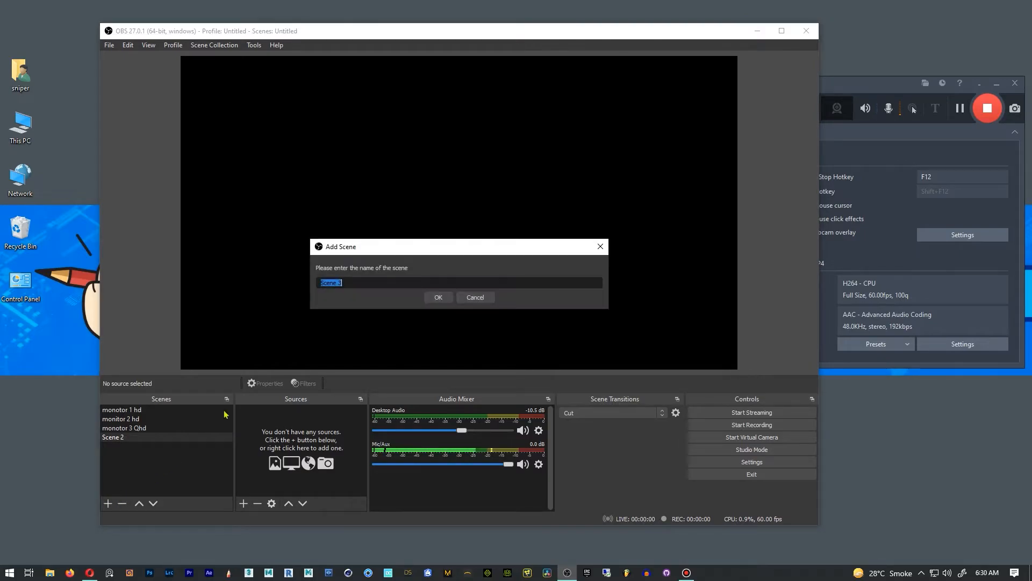
click(439, 299)
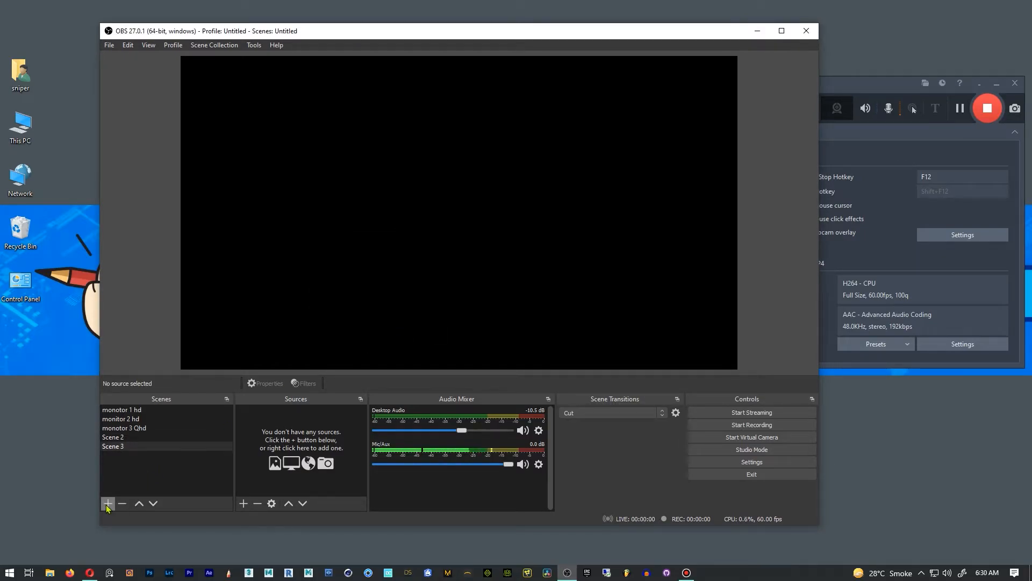
click(108, 503)
click(438, 297)
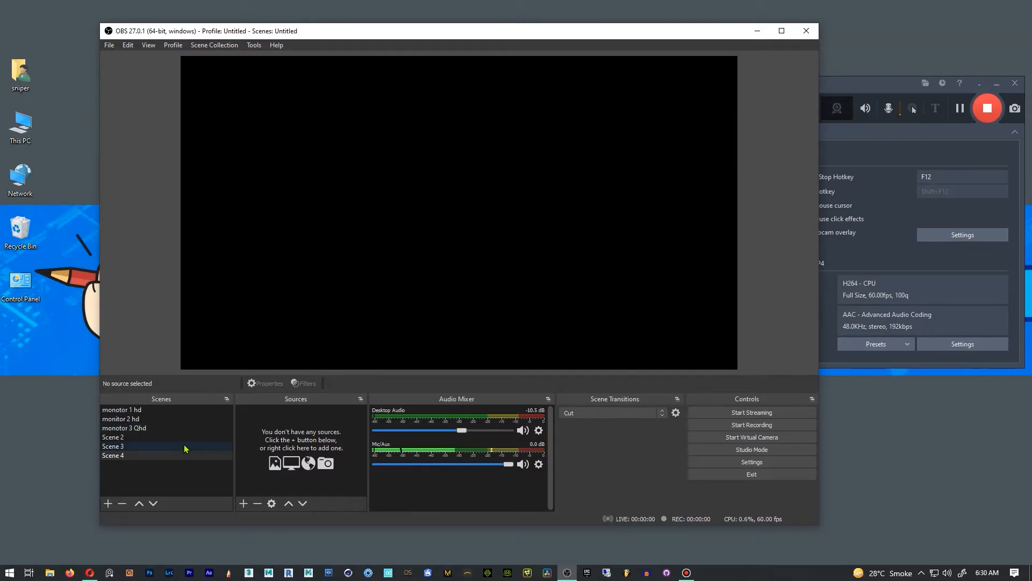
Step: Add a new Display Capture source to Scene 2 that captures Display 2: 1920x1080 @ -1920,0
click(168, 440)
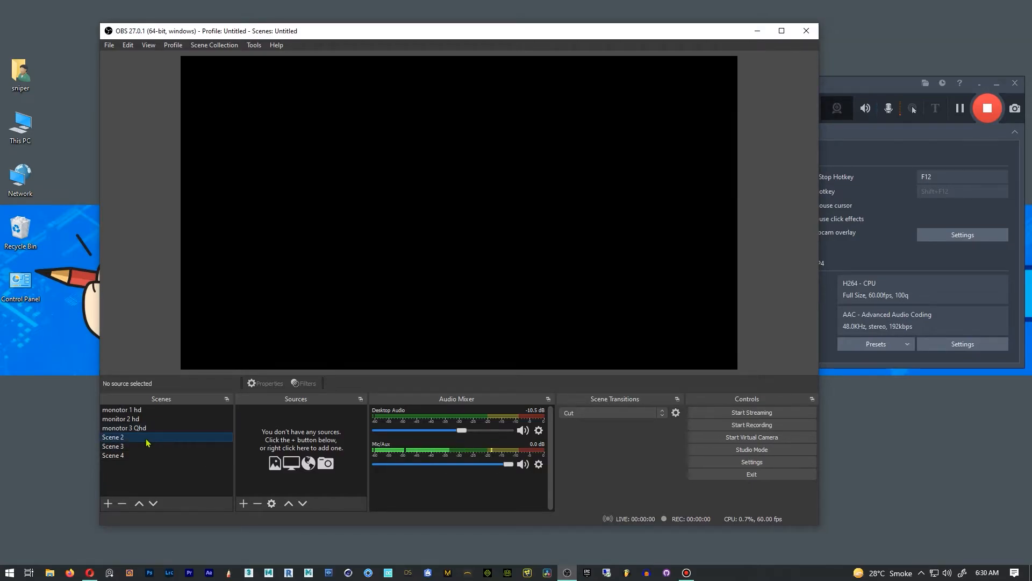
click(243, 503)
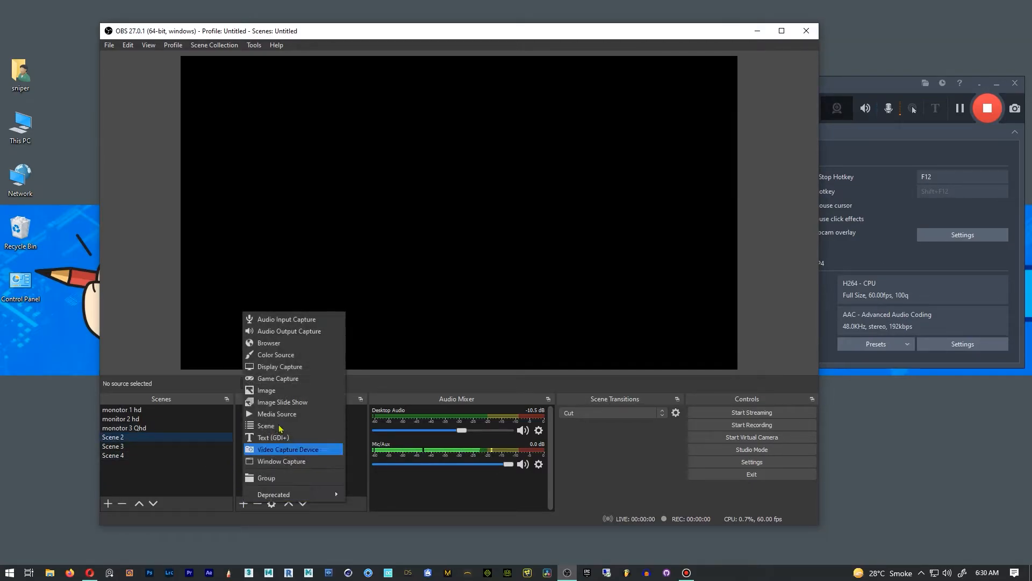
click(309, 370)
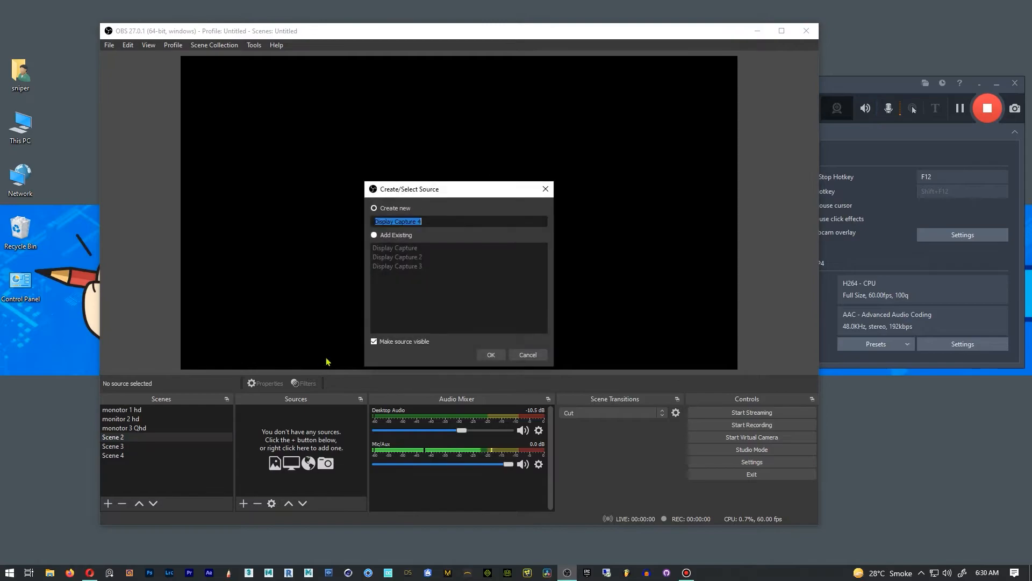
click(489, 353)
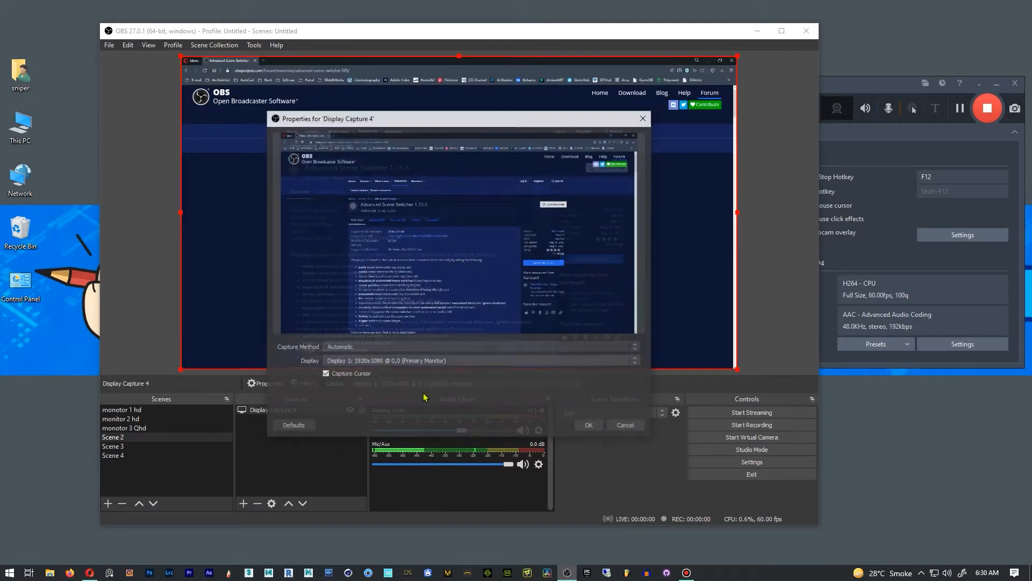
click(454, 363)
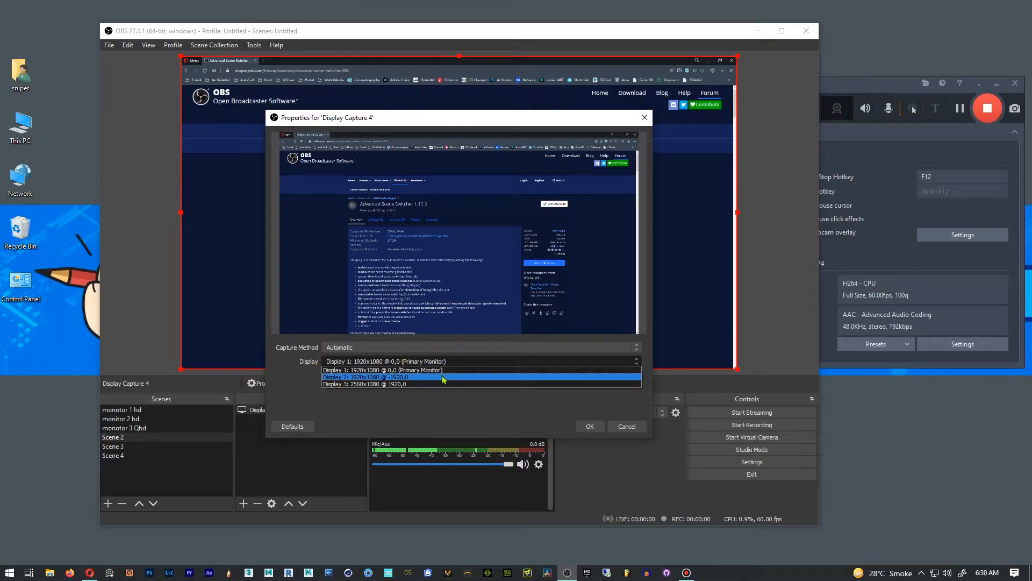
click(446, 377)
click(590, 426)
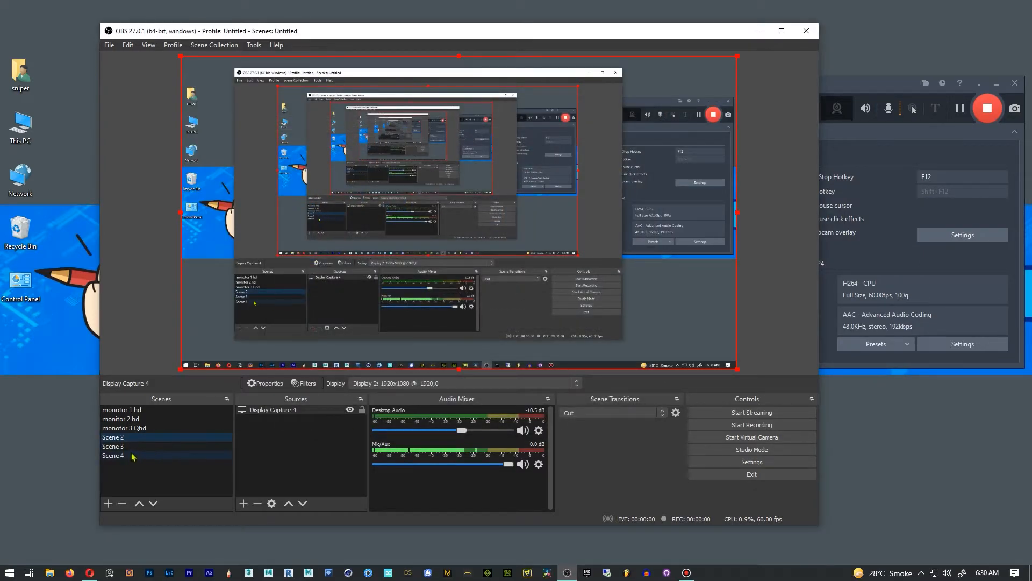
Step: Add a new Display Capture source to Scene 3, keeping Display 1: 1920x1080 @ 0,0 (Primary Monitor)
click(124, 447)
click(245, 505)
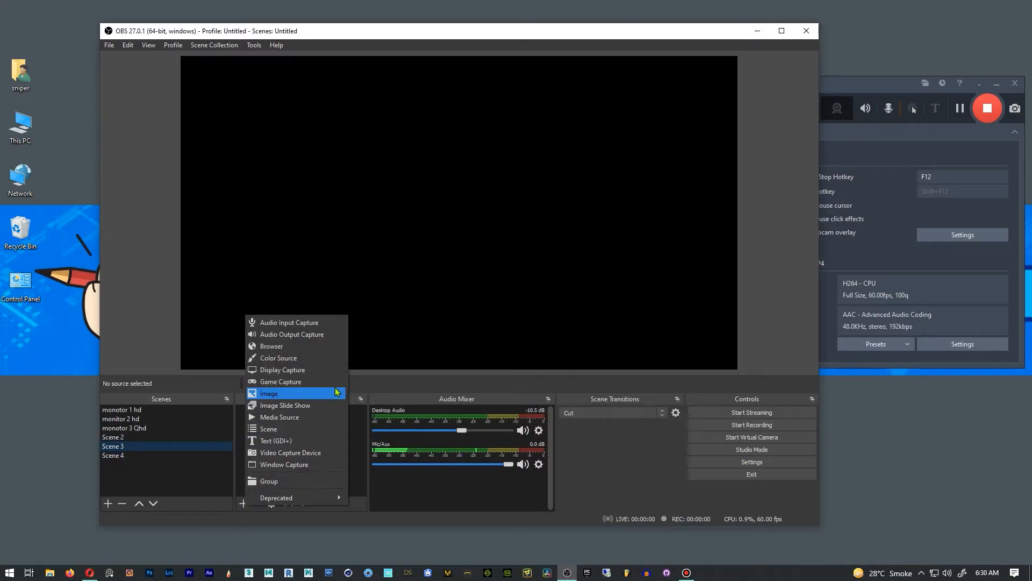
click(301, 370)
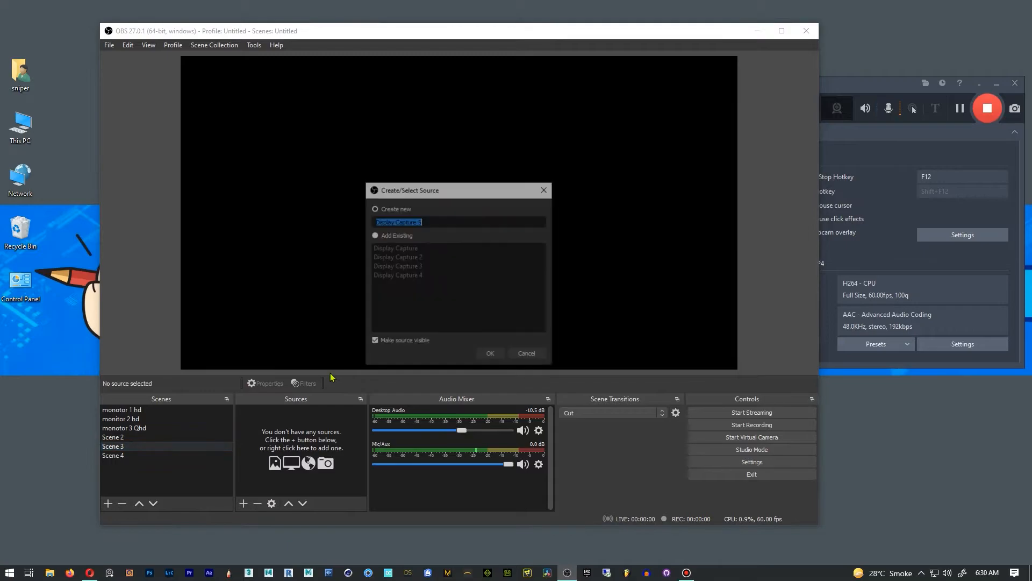
click(490, 354)
click(588, 426)
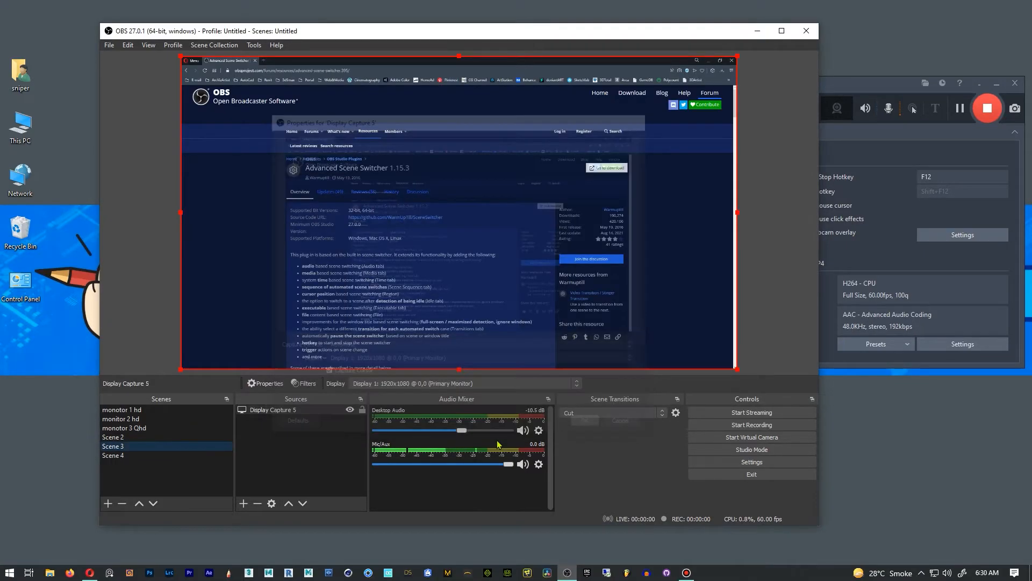
Step: Add a new Display Capture source to Scene 4 that captures Display 3: 2560x1080 @ 1920,0
click(120, 456)
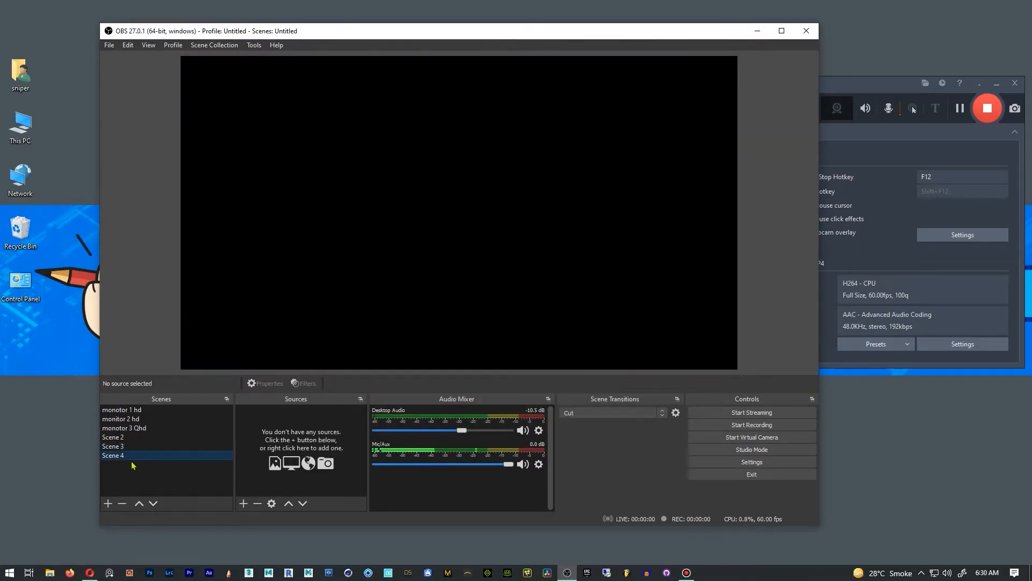
click(243, 504)
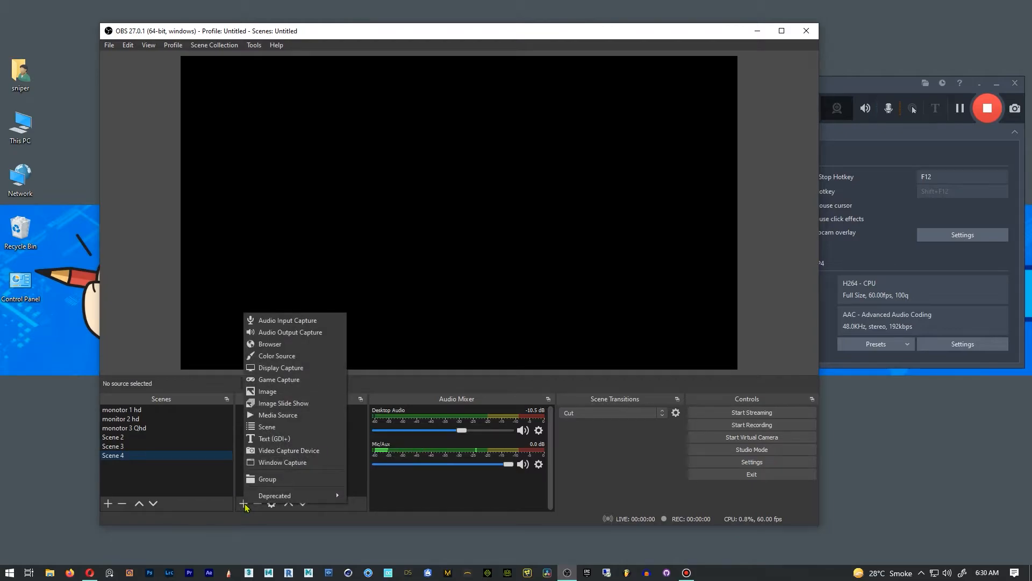
click(305, 367)
click(491, 354)
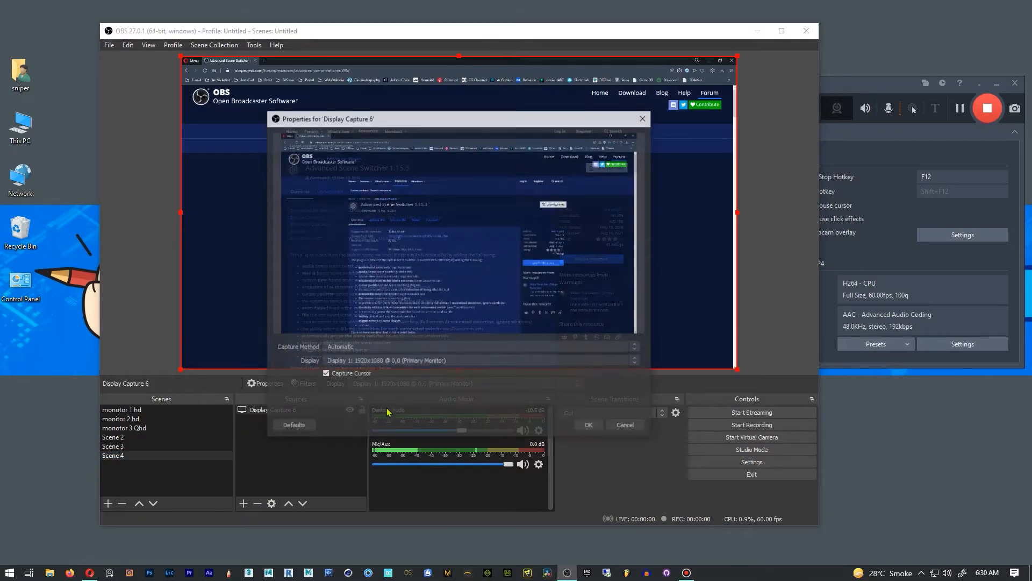
click(422, 361)
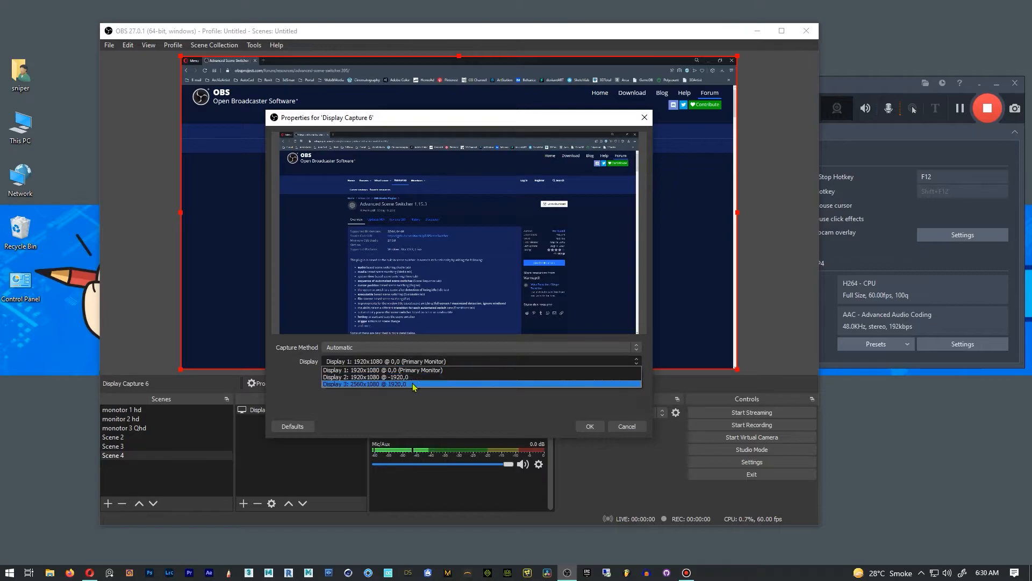
click(415, 384)
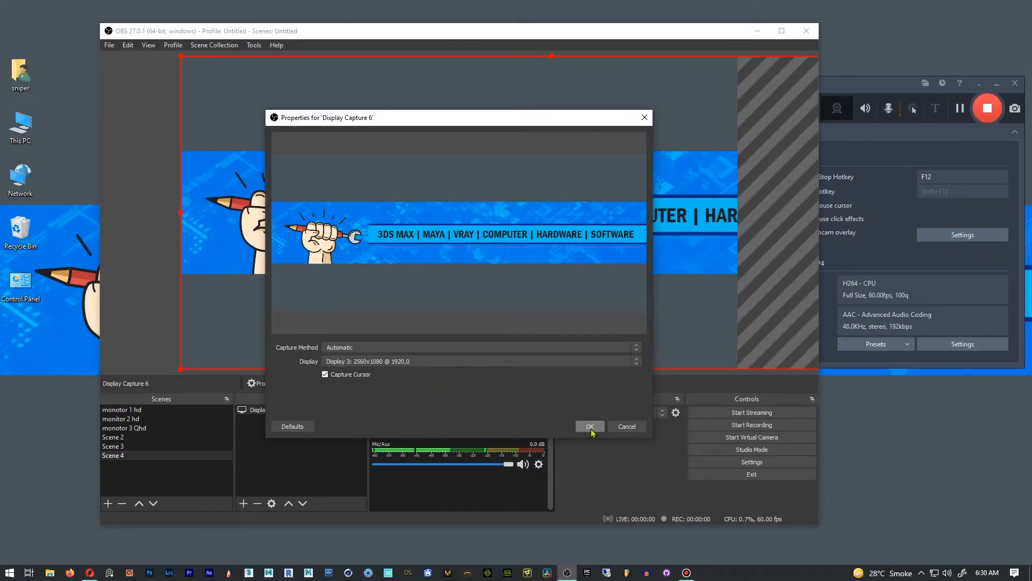
click(592, 428)
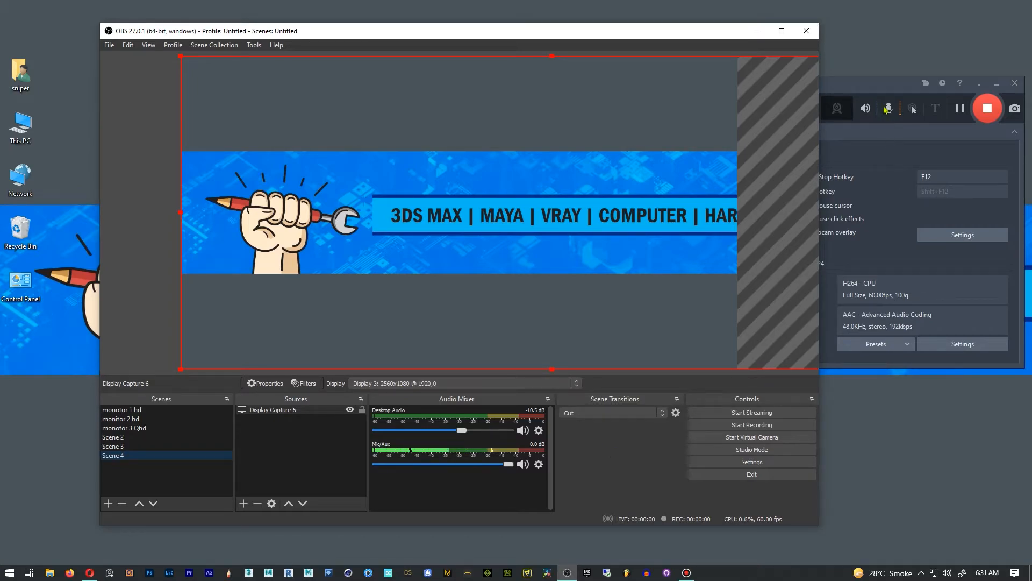
Step: Bring Bandicam forward to examine the first monitor's area coordinates, return to OBS and deselect the display capture
click(885, 89)
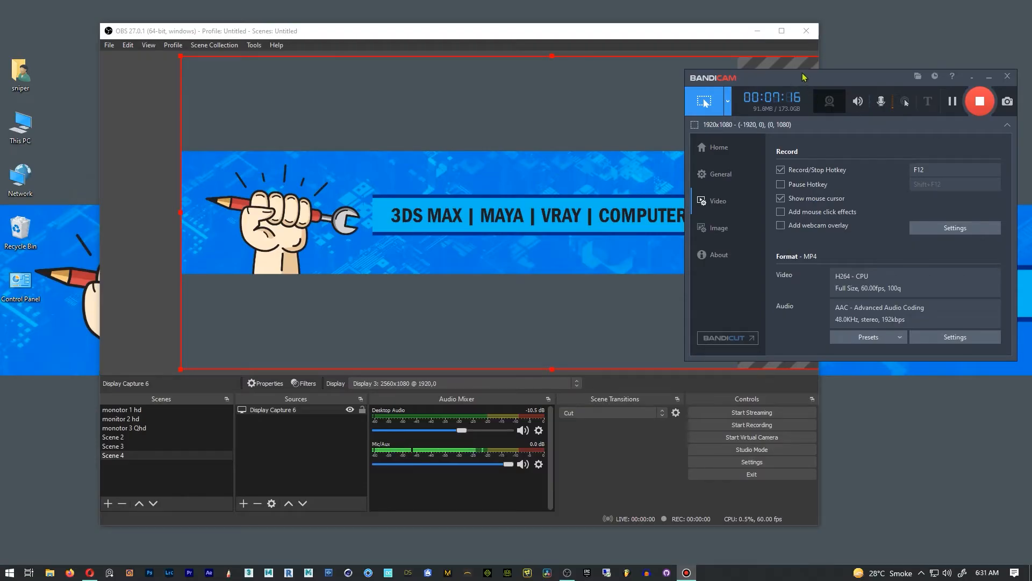
drag(810, 81, 812, 79)
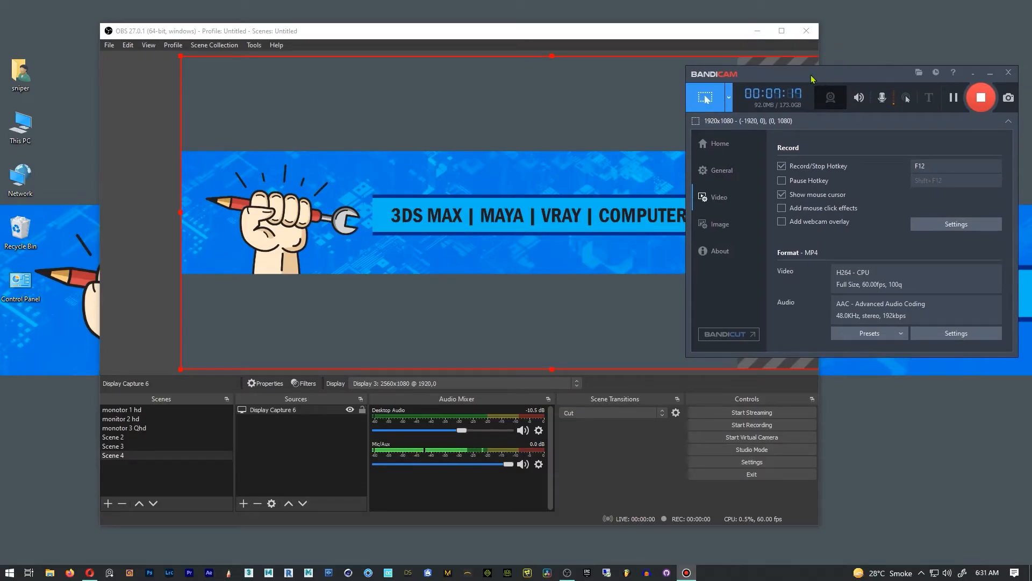
drag(688, 38, 648, 25)
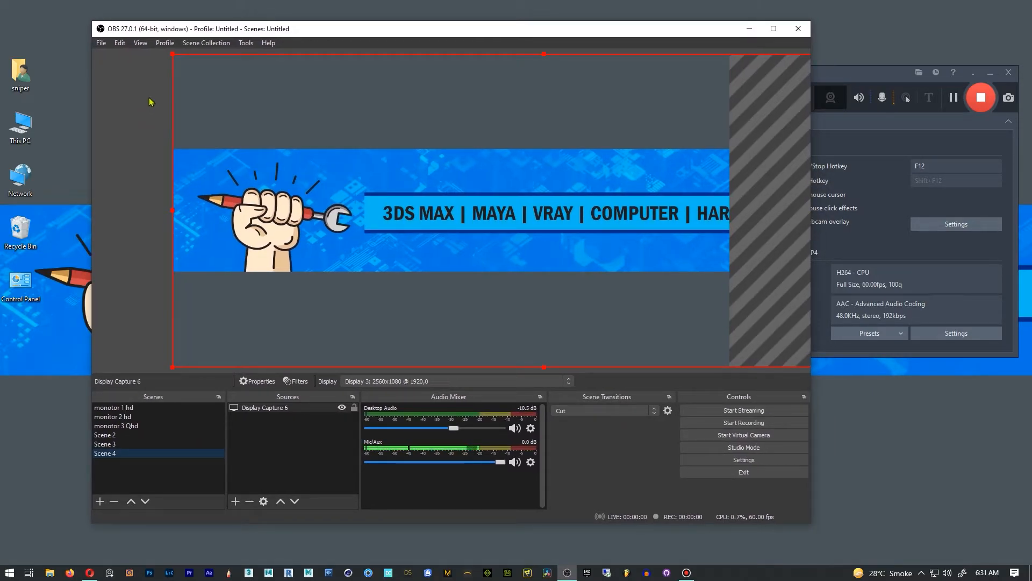
click(151, 102)
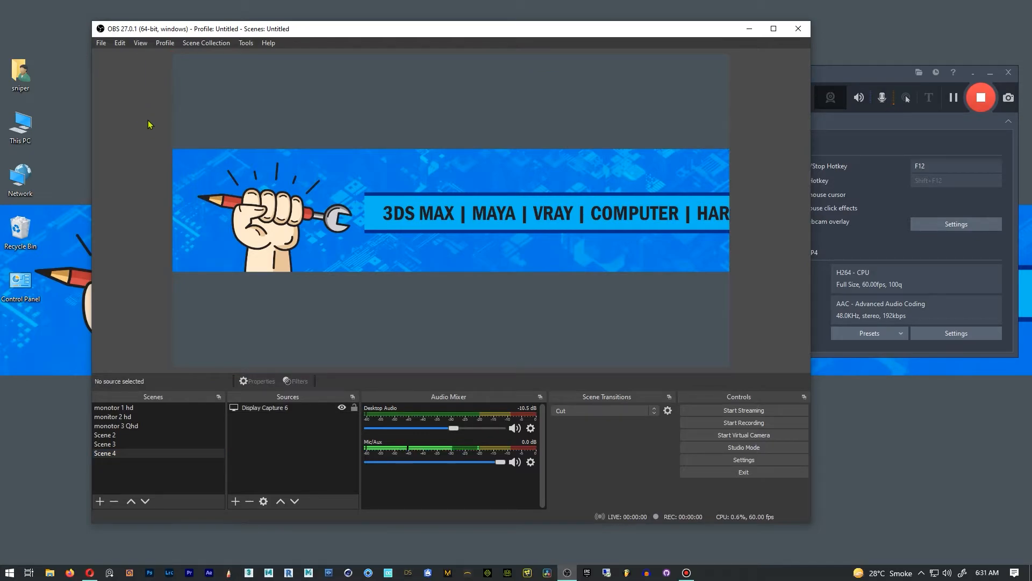
Step: Add a new Video Capture Device source using the HD Webcam C525 to Scene 2
click(145, 434)
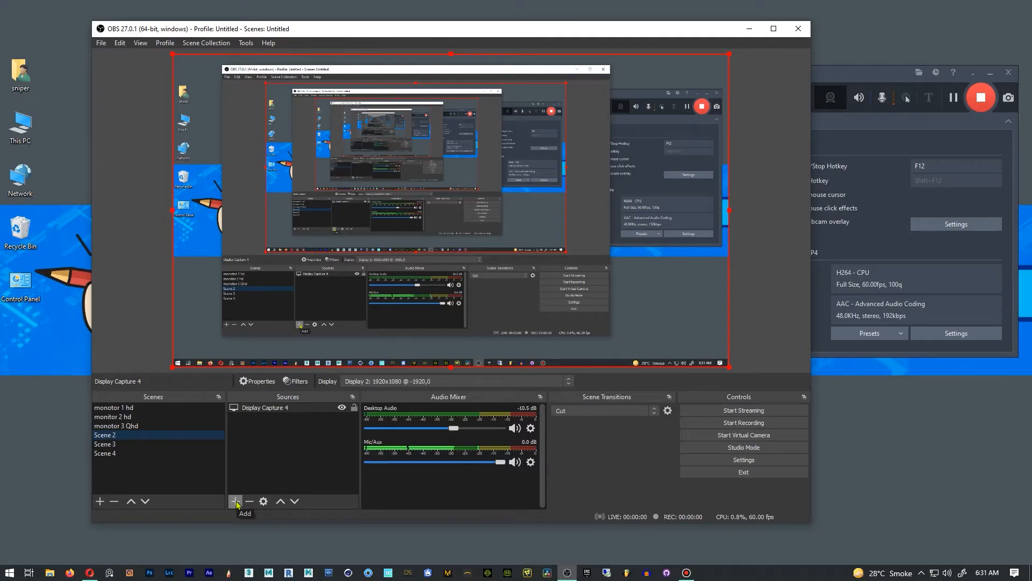
click(236, 502)
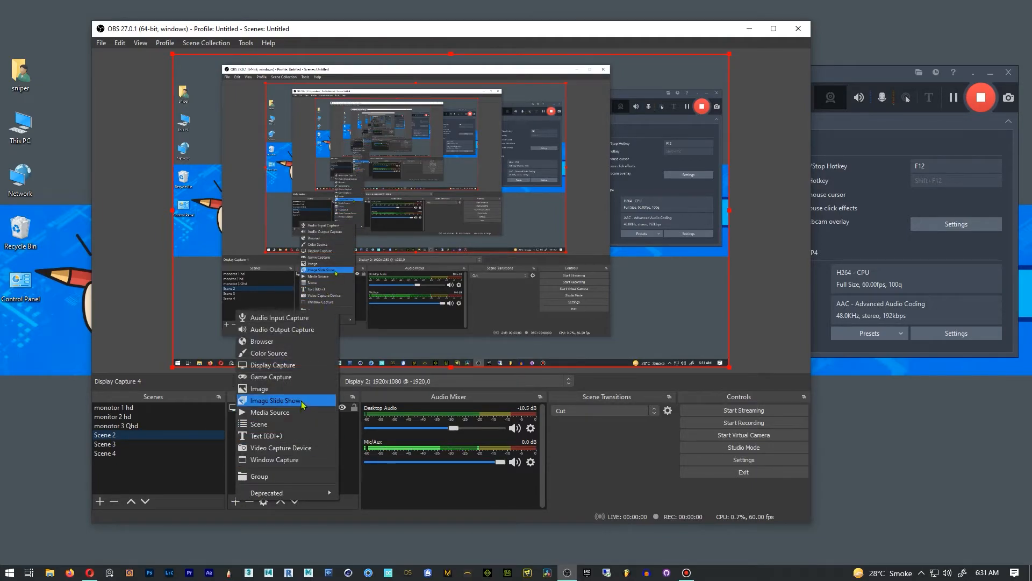
click(305, 452)
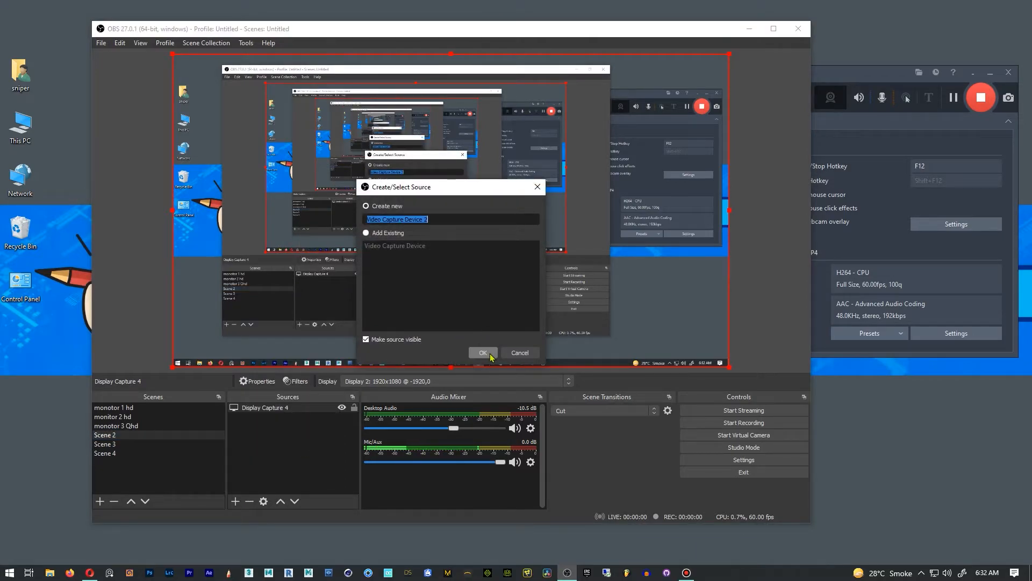
click(486, 354)
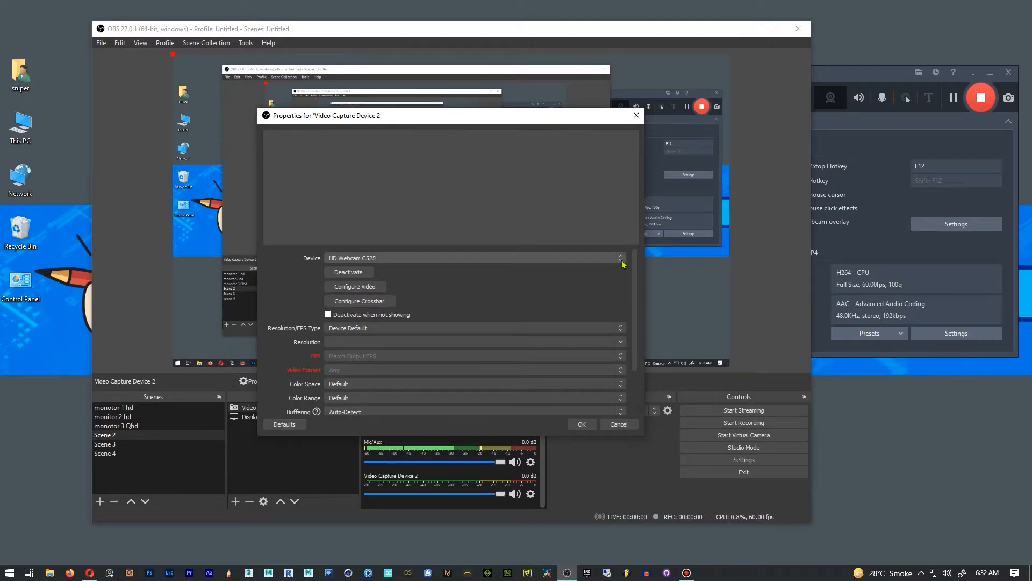
click(581, 424)
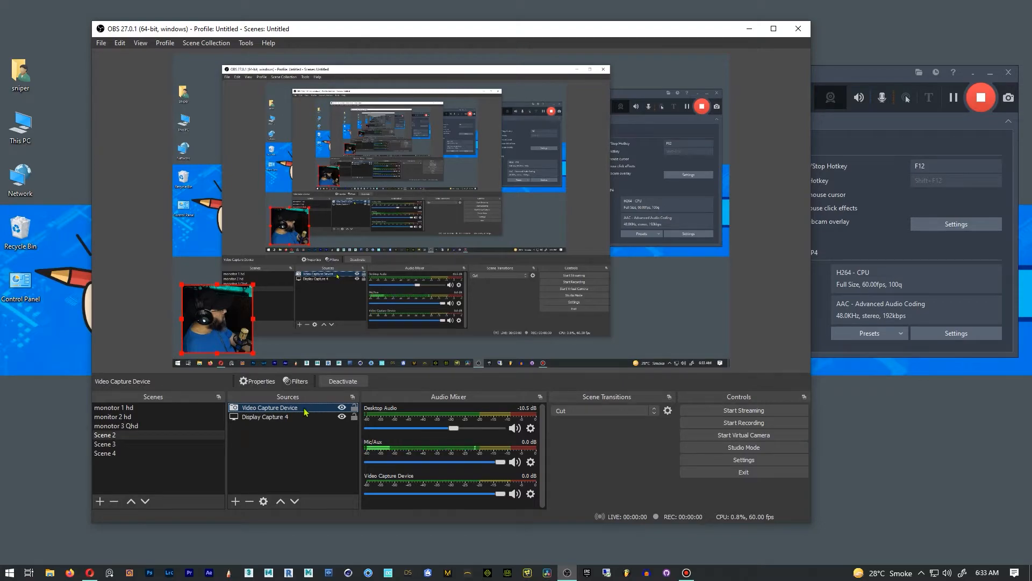
Step: Copy the Video Capture Device source from Scene 2, paste it as a reference into Scene 4, and deselect it
right_click(305, 412)
click(353, 120)
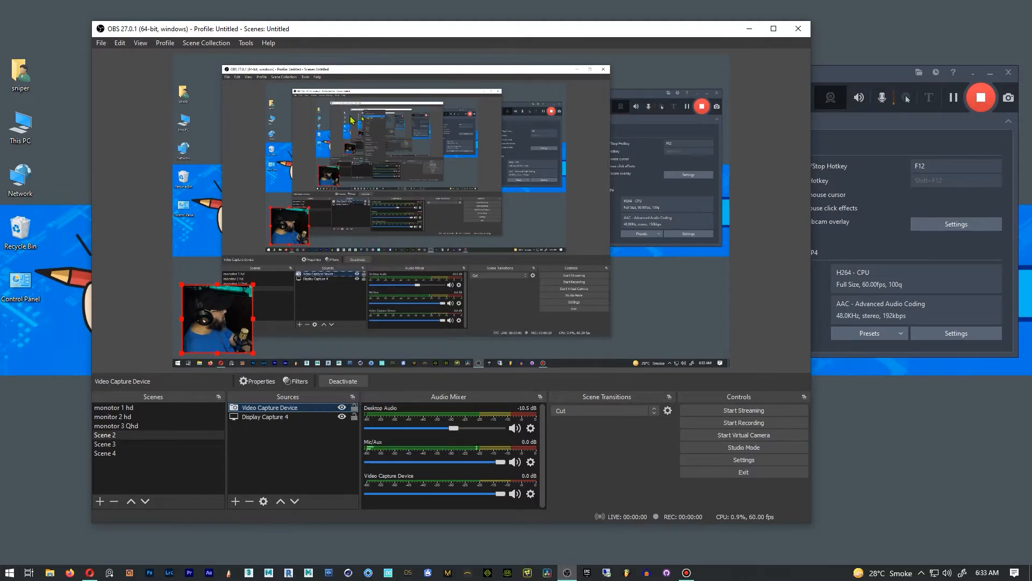
click(109, 447)
click(109, 455)
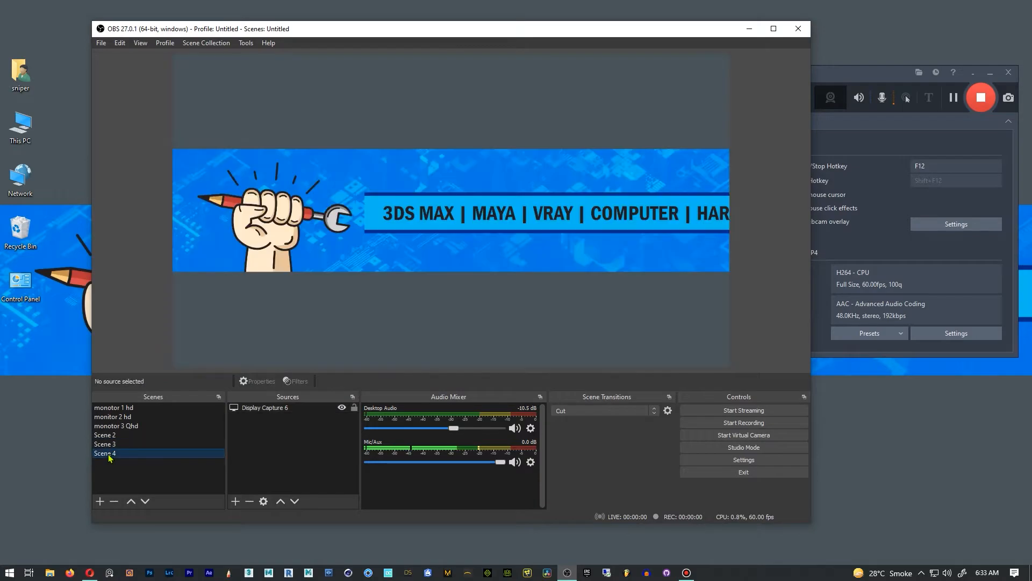
click(282, 101)
right_click(282, 101)
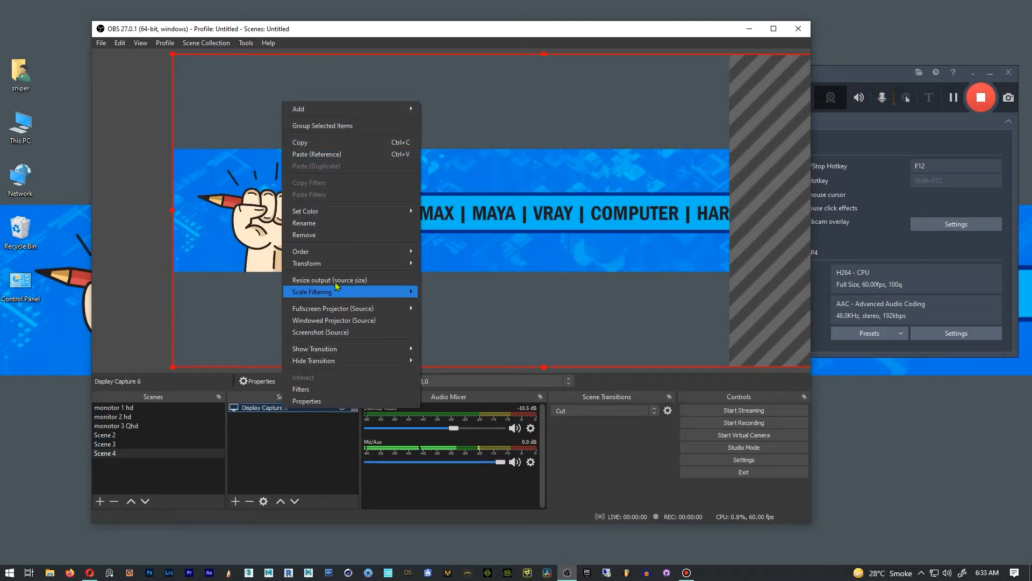
click(355, 155)
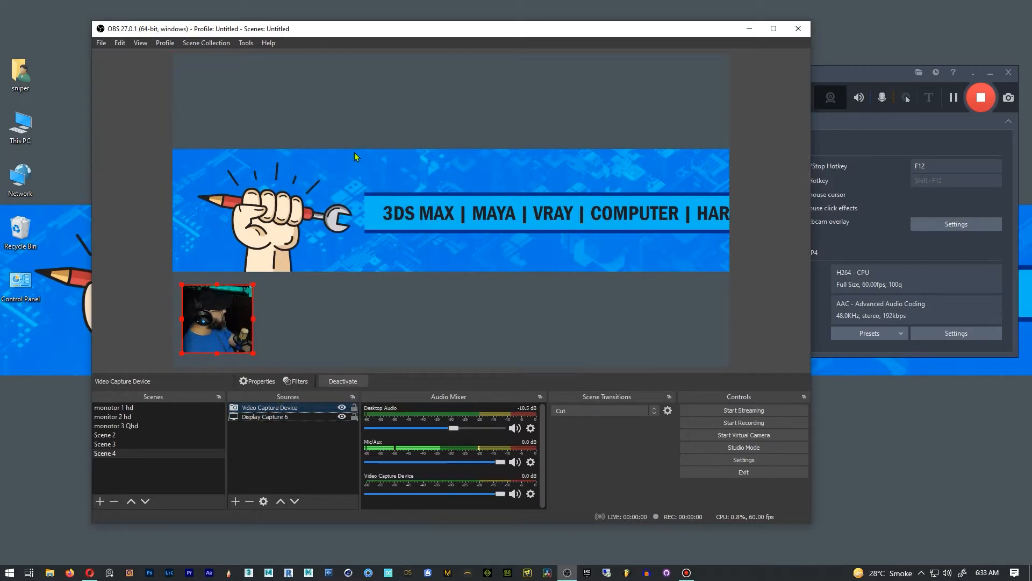
click(300, 445)
Step: Switch between Scenes 2, 3 and 4 to compare their previews and sources, then return to Scene 2
click(122, 444)
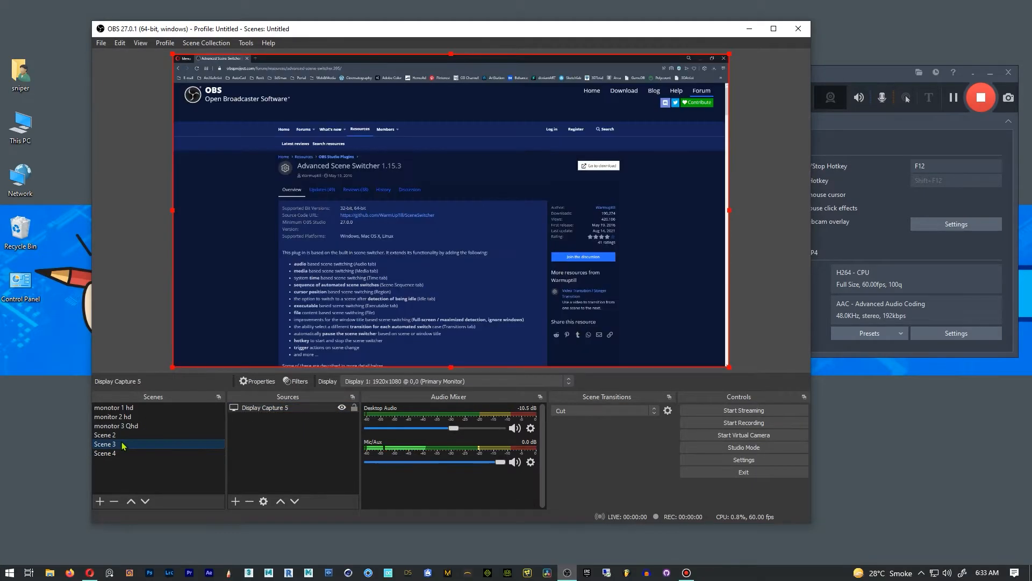
click(123, 435)
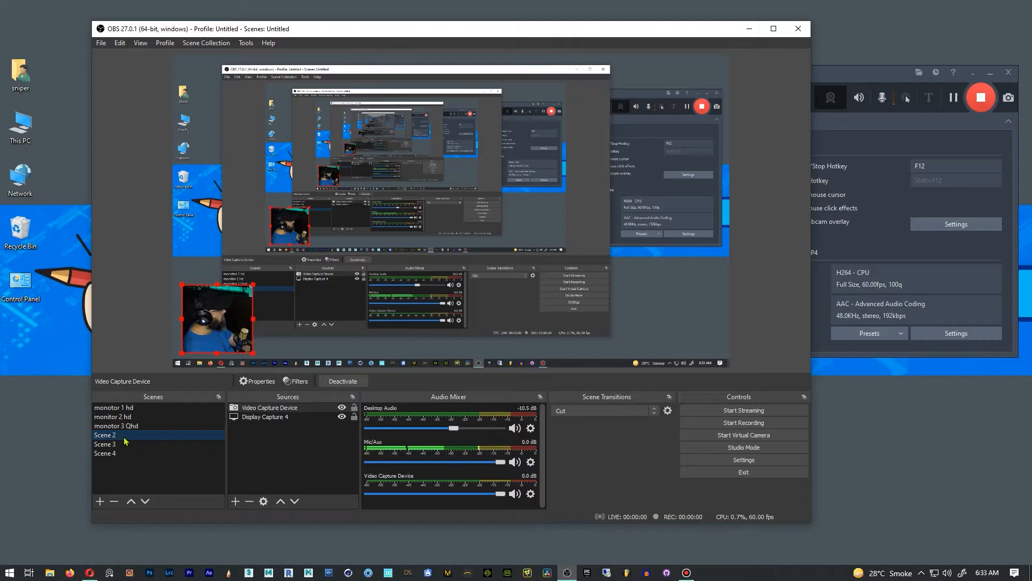
click(124, 444)
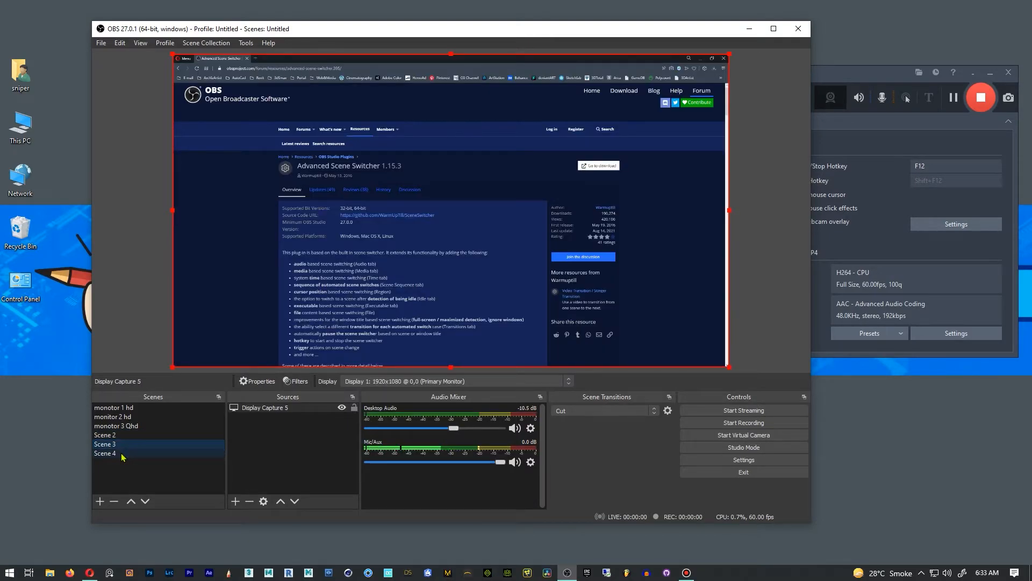
click(123, 453)
click(124, 444)
click(127, 435)
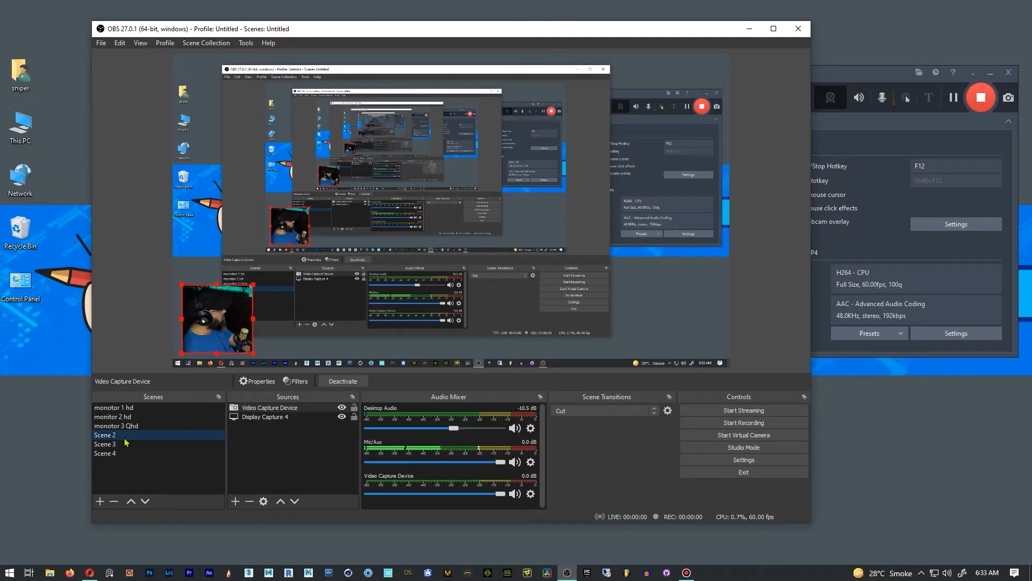
click(290, 447)
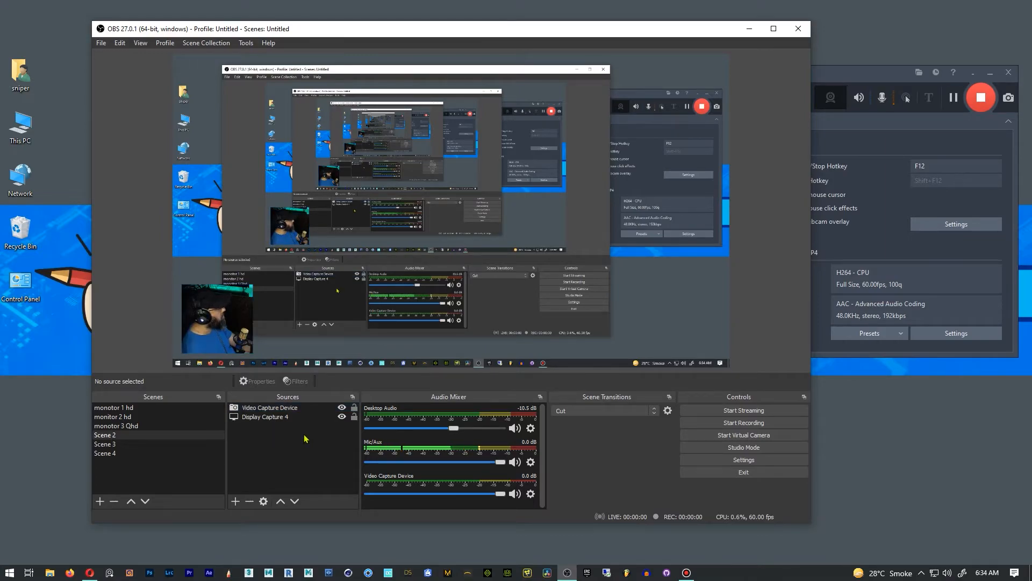
click(109, 444)
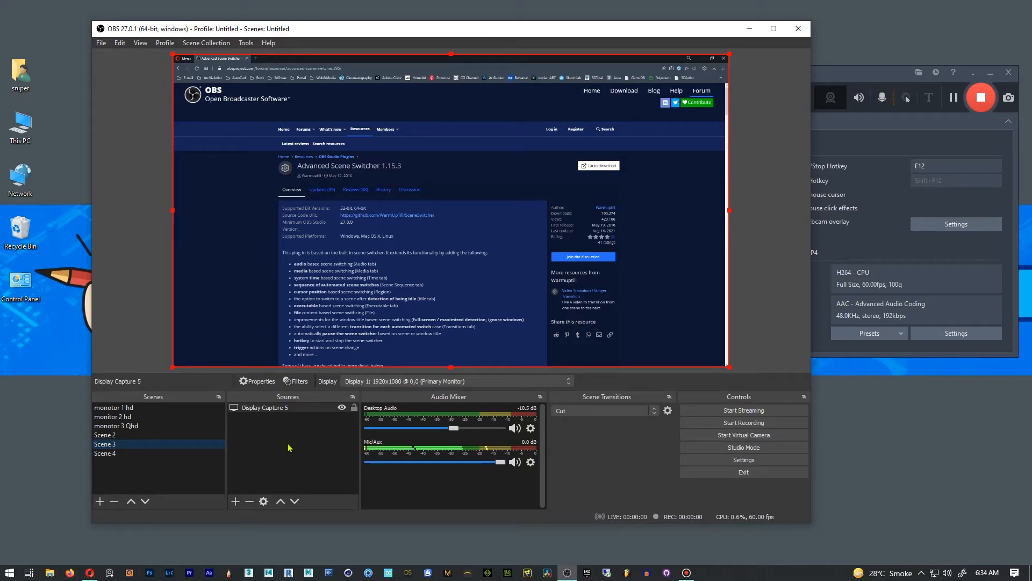
click(846, 351)
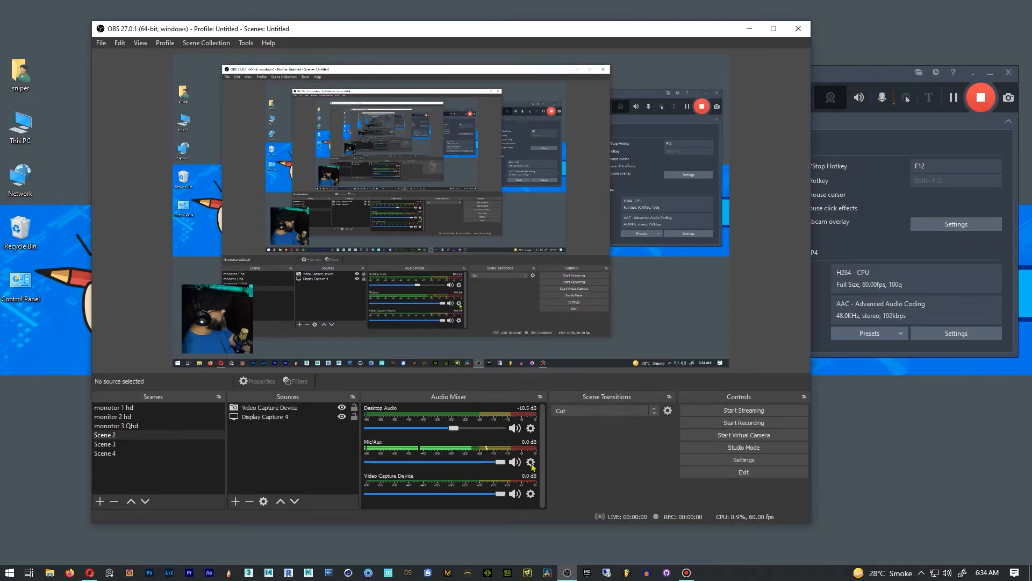
Step: Open the Advanced Audio Properties from Mic/Aux, examine the volume of each audio source, and close them
click(531, 463)
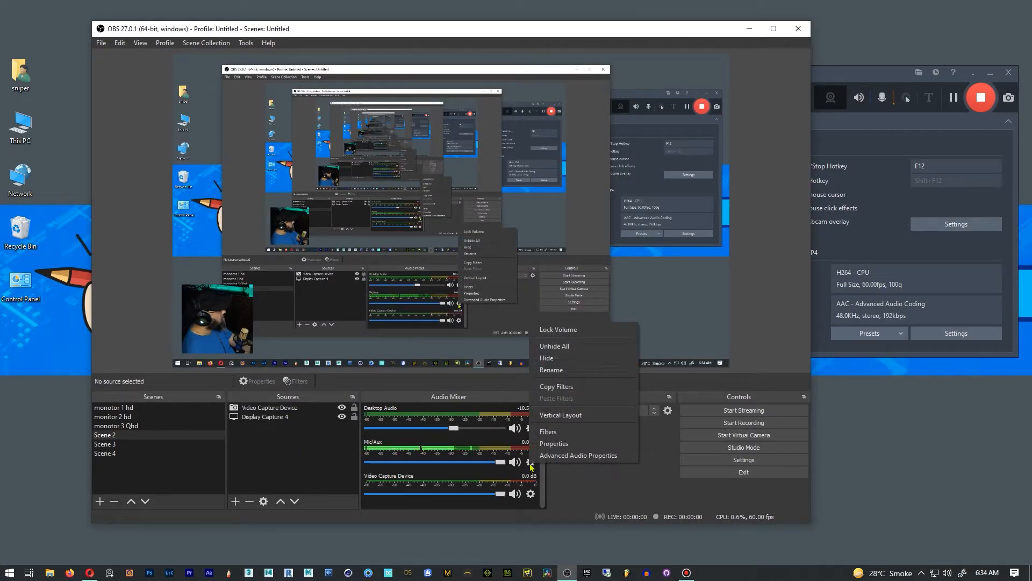
click(589, 460)
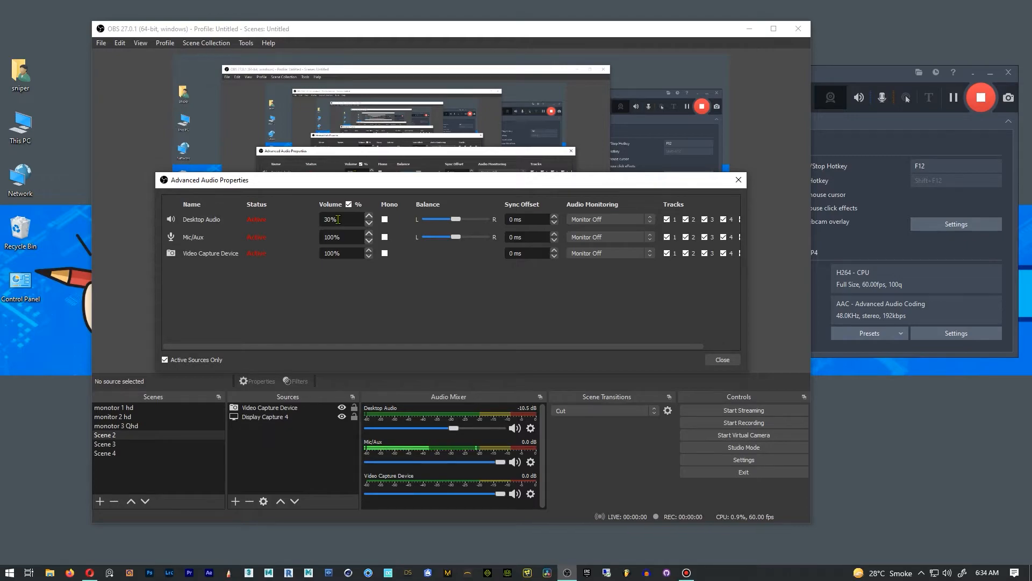
click(723, 359)
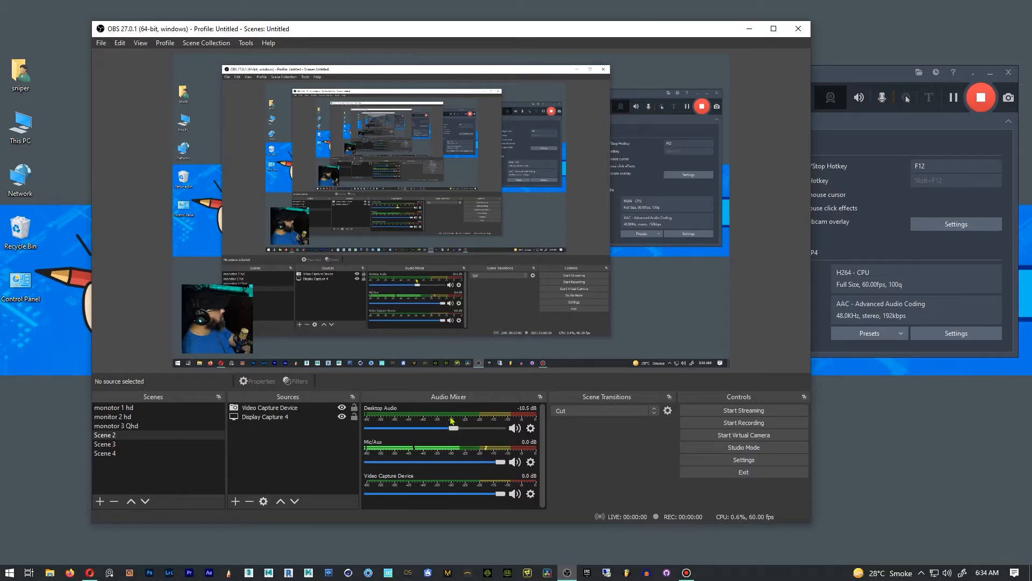
Step: Open the Mic/Aux properties to check which input device is used, and close them without changes
click(530, 465)
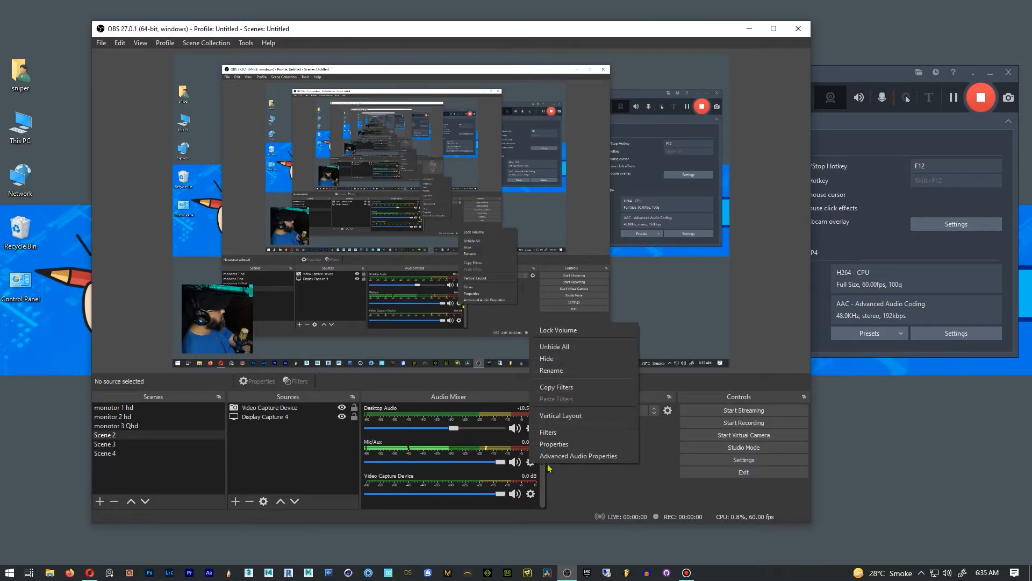
click(594, 448)
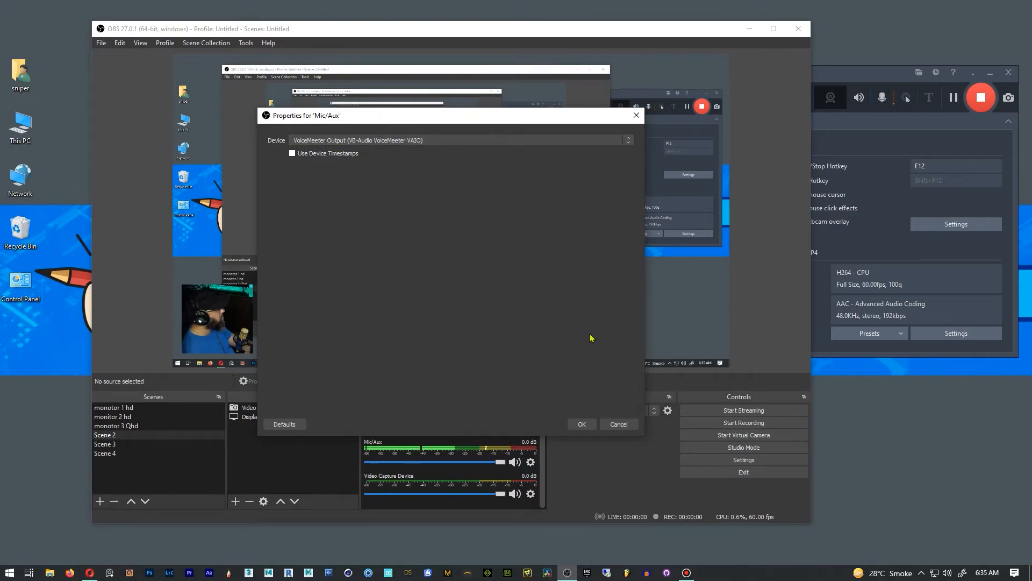
click(624, 428)
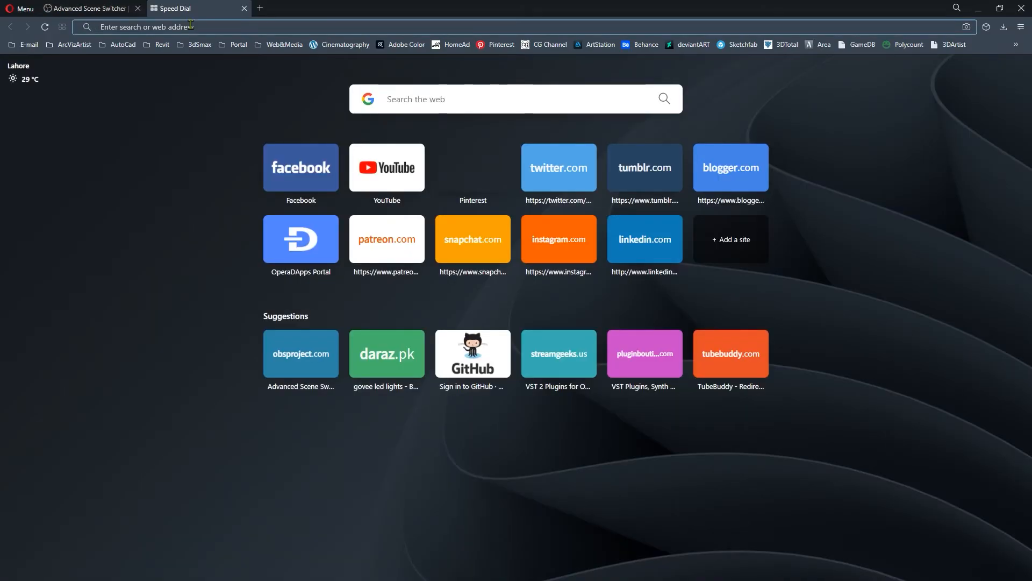
Step: Switch to the browser, search for Voicemeeter in a new tab, and open its page on vb-audio.com
click(191, 25)
text(v)
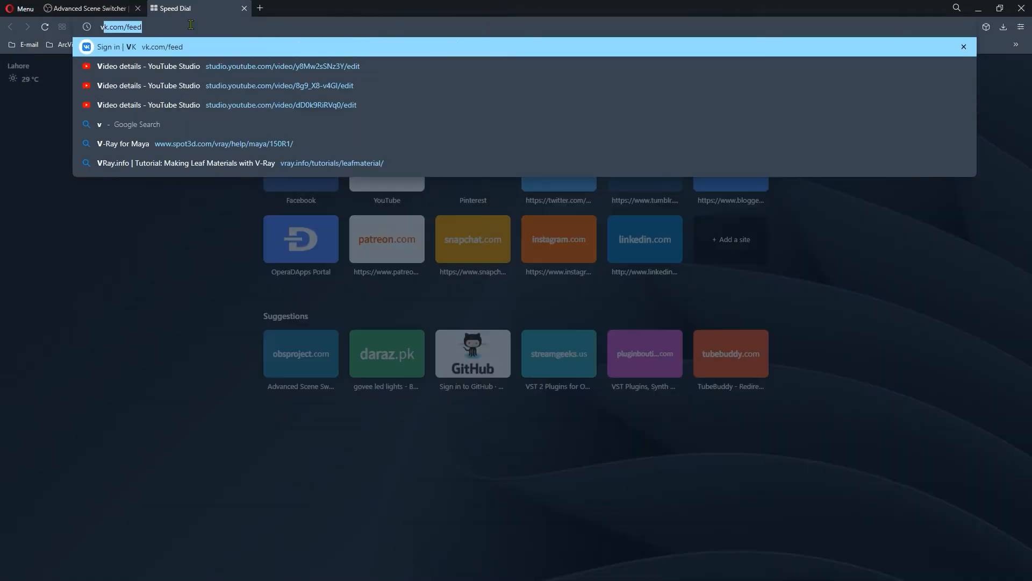
text(ioce)
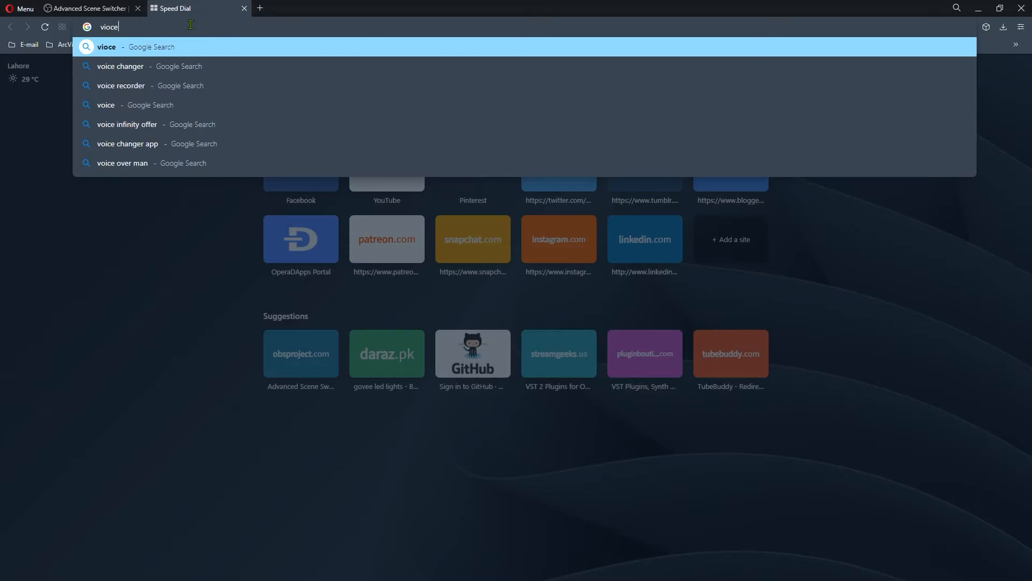
text(mee)
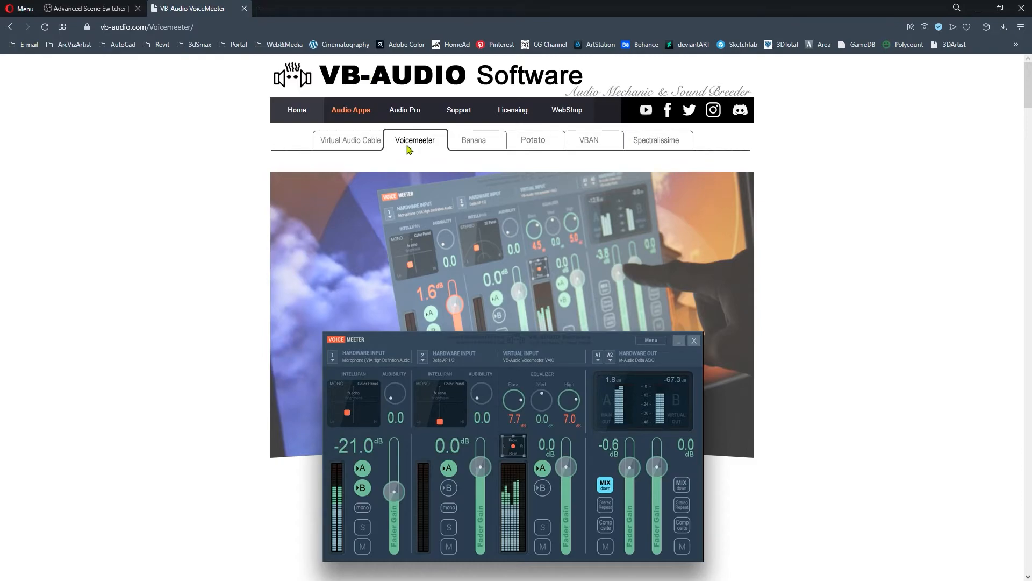
Step: Look through the Banana and Potato editions on the VB-Audio site and return to the standard Voicemeeter page
click(473, 140)
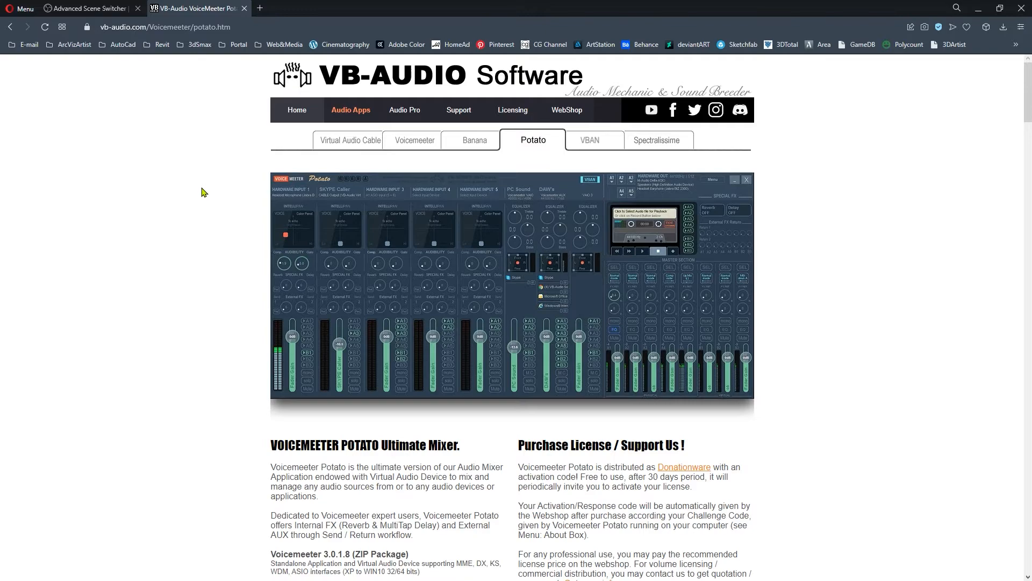
click(413, 150)
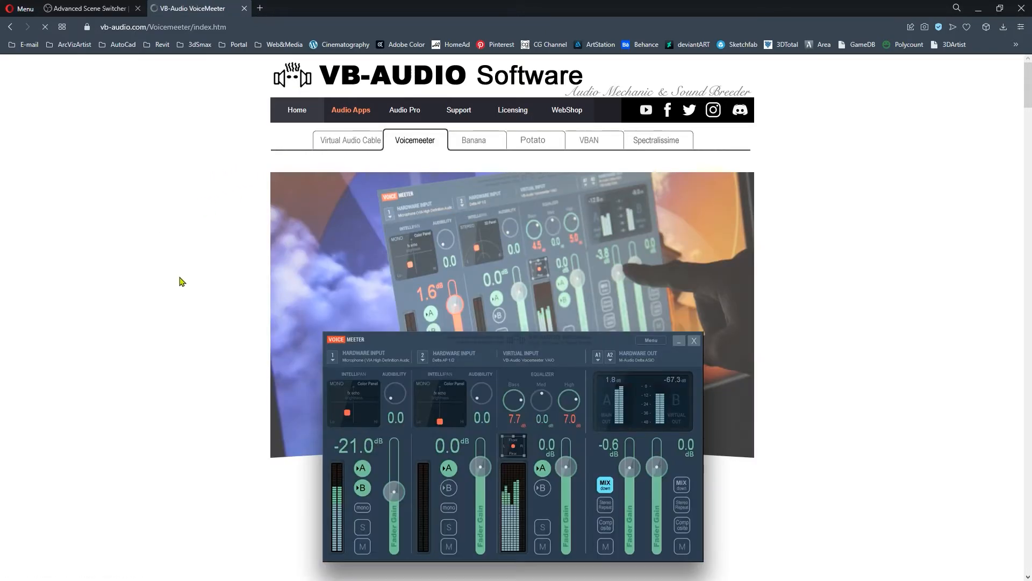
scroll(182, 281, down, 2)
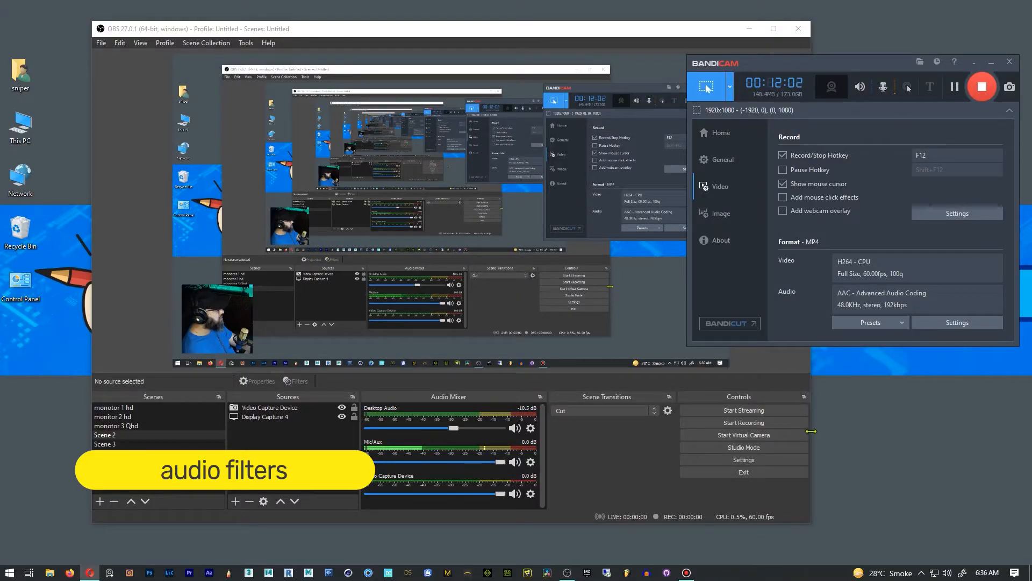
click(613, 460)
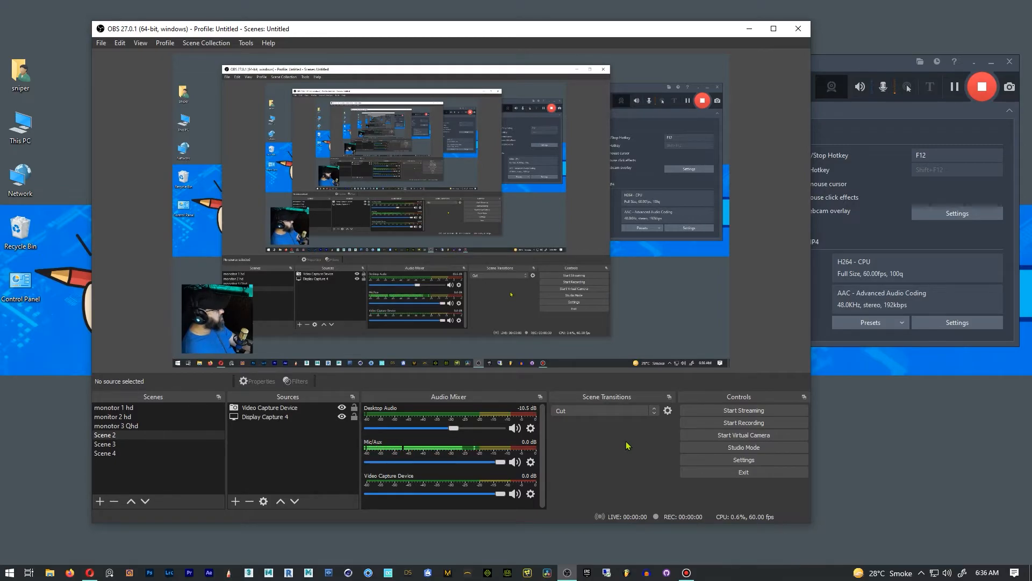
click(864, 63)
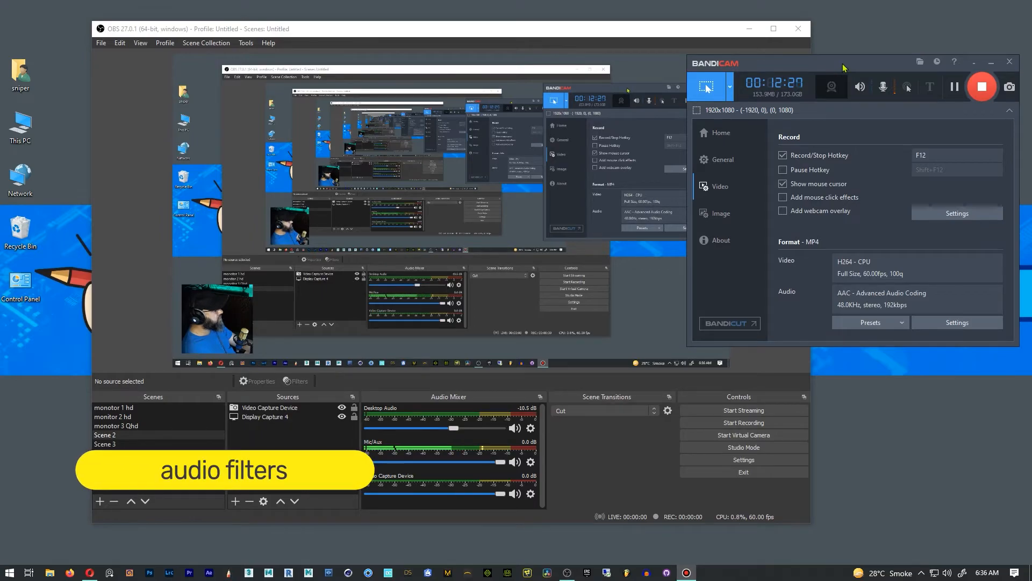
mouse_move(843, 68)
mouse_down()
mouse_move(863, 69)
mouse_move(839, 66)
mouse_up()
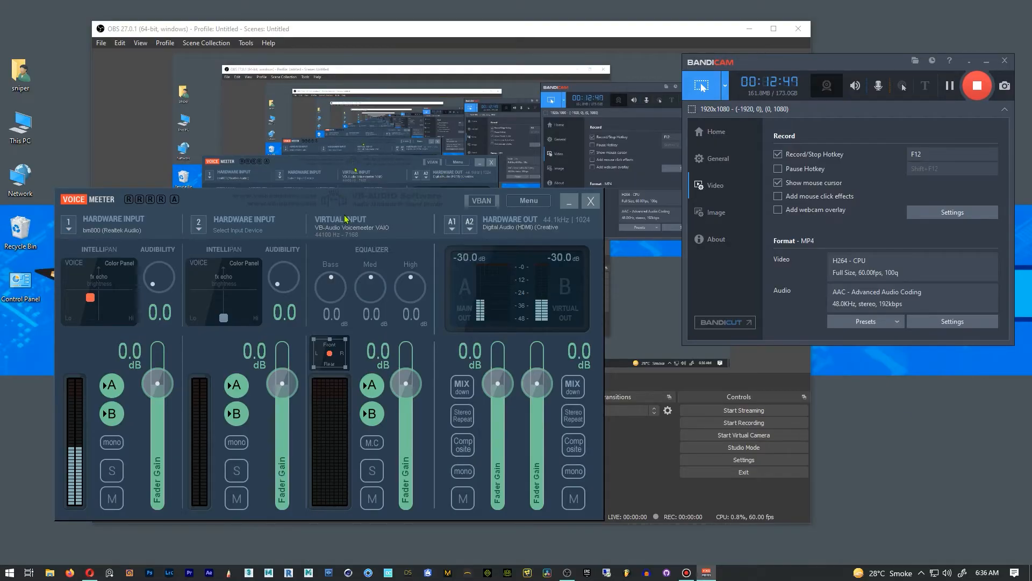
Step: Switch to Voicemeeter, reposition its window, and examine the available devices for Hardware Input 1 without changing the selection
drag(350, 199, 614, 193)
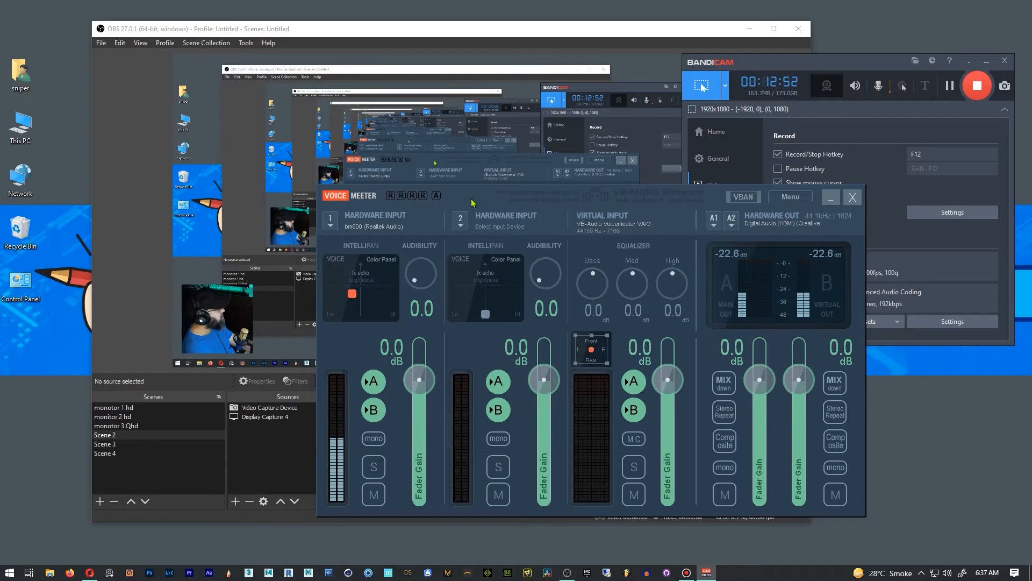
click(384, 226)
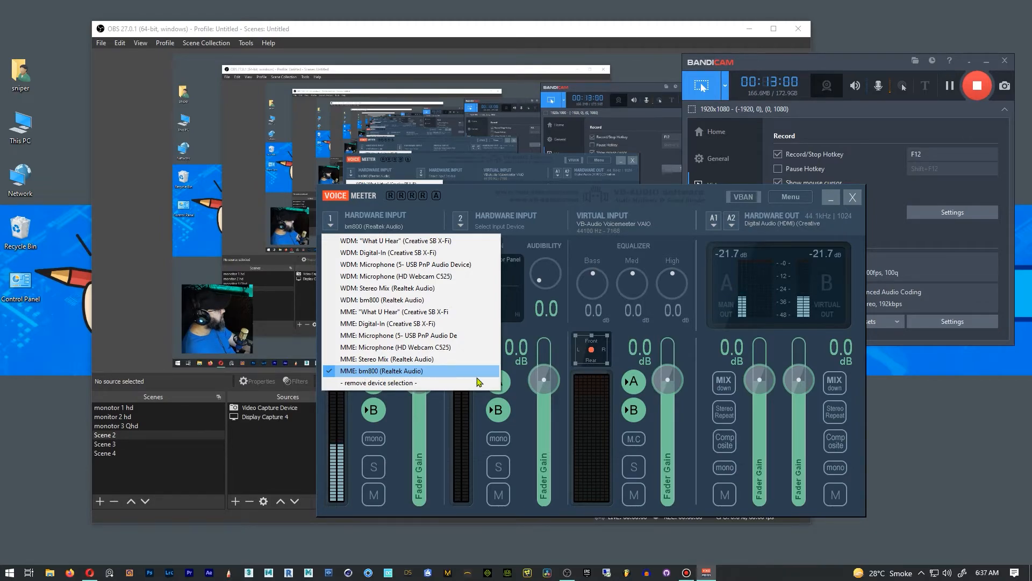
click(940, 404)
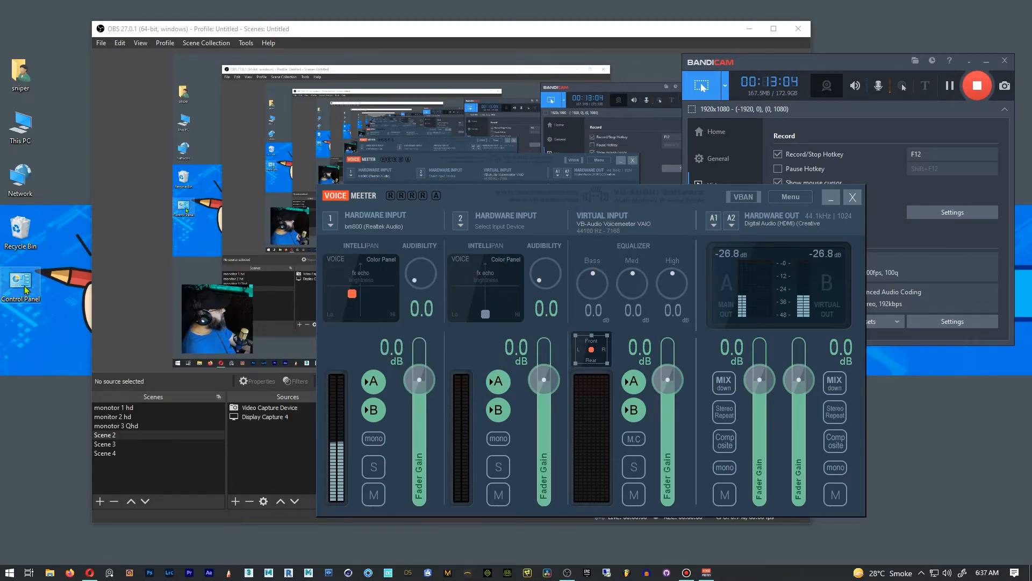
Step: Open the Windows Sound recording devices from Control Panel and view the properties of the bm800 microphone
double_click(20, 285)
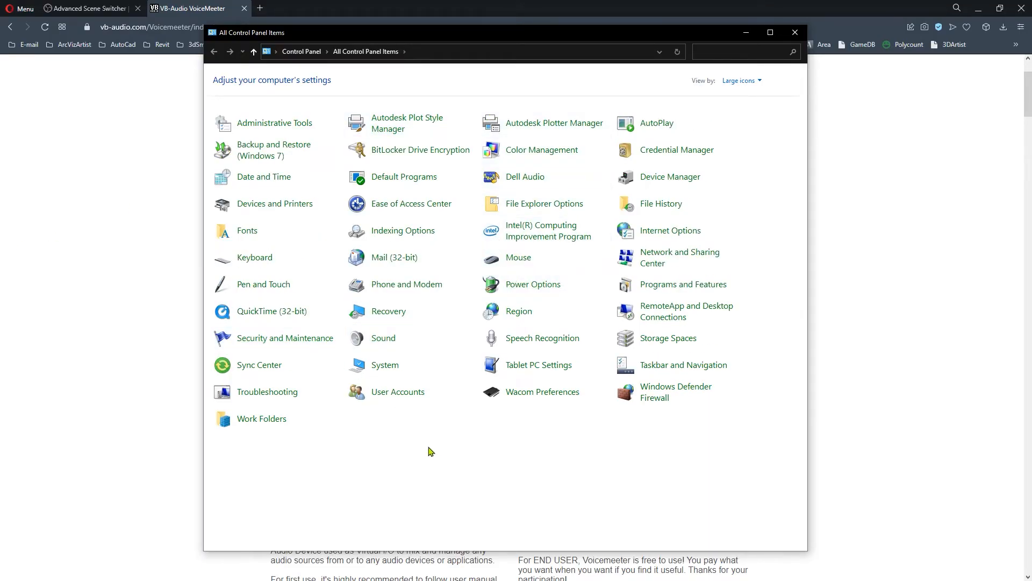
click(384, 338)
click(179, 152)
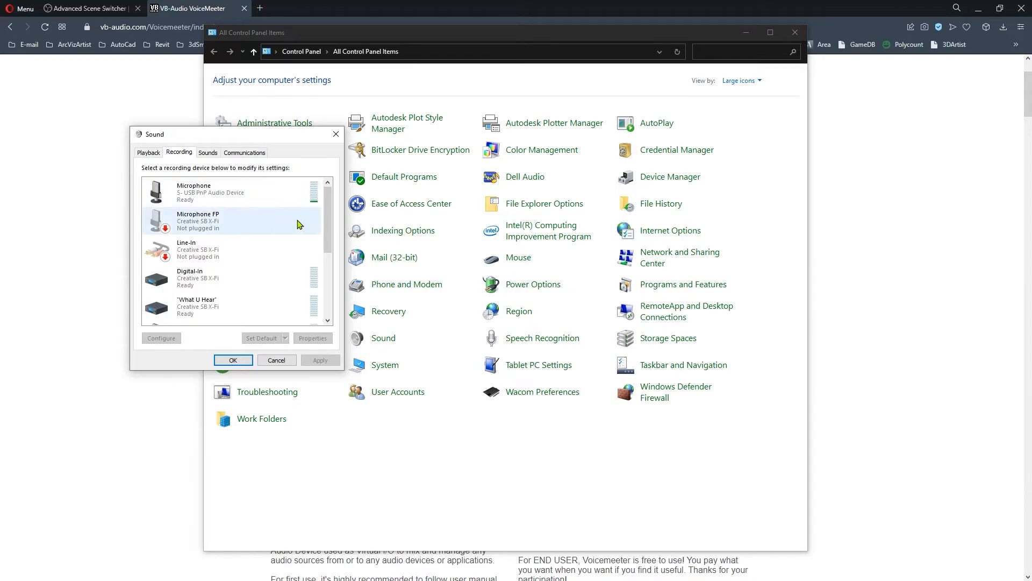
scroll(269, 237, down, 3)
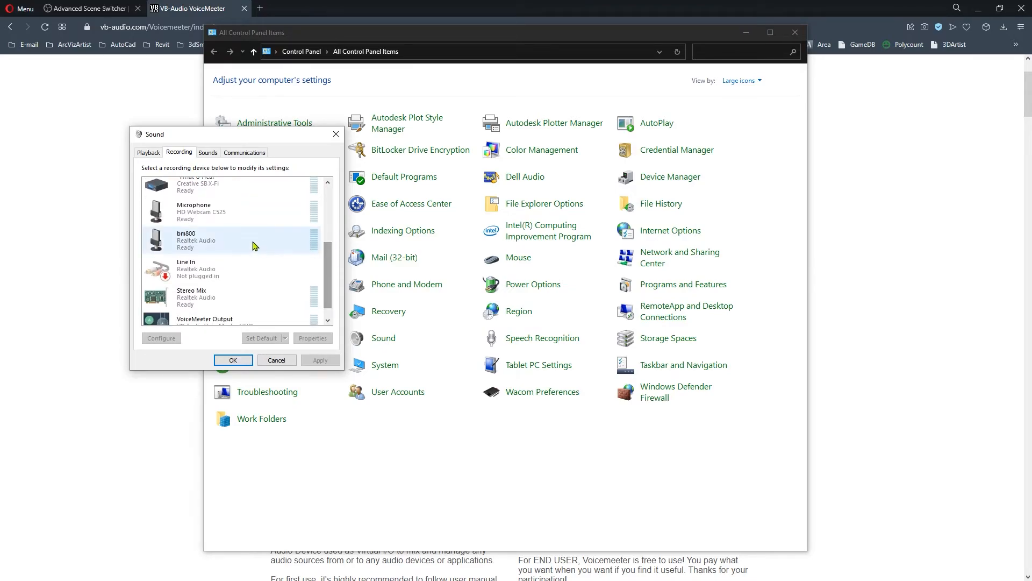
click(229, 246)
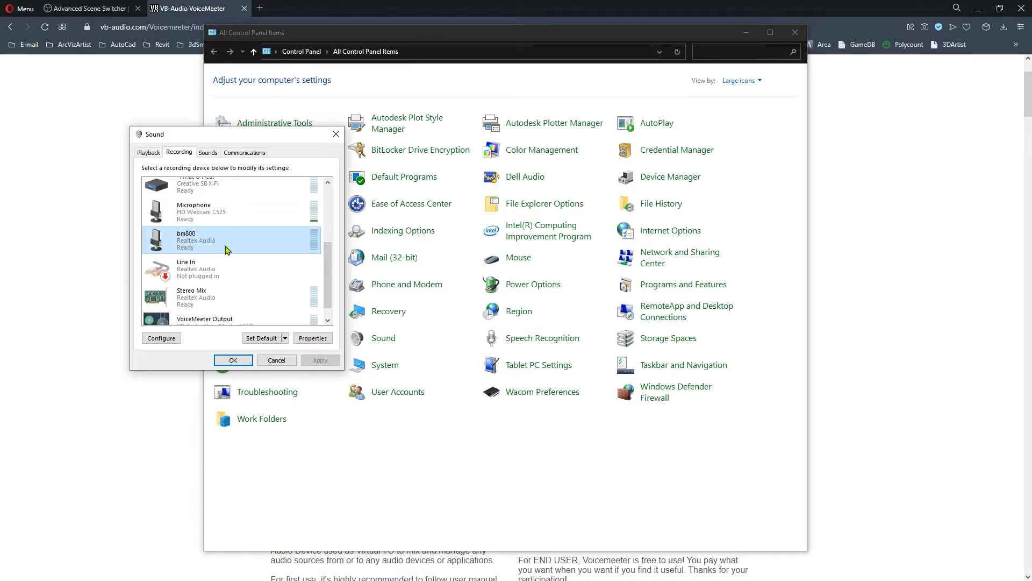
right_click(227, 249)
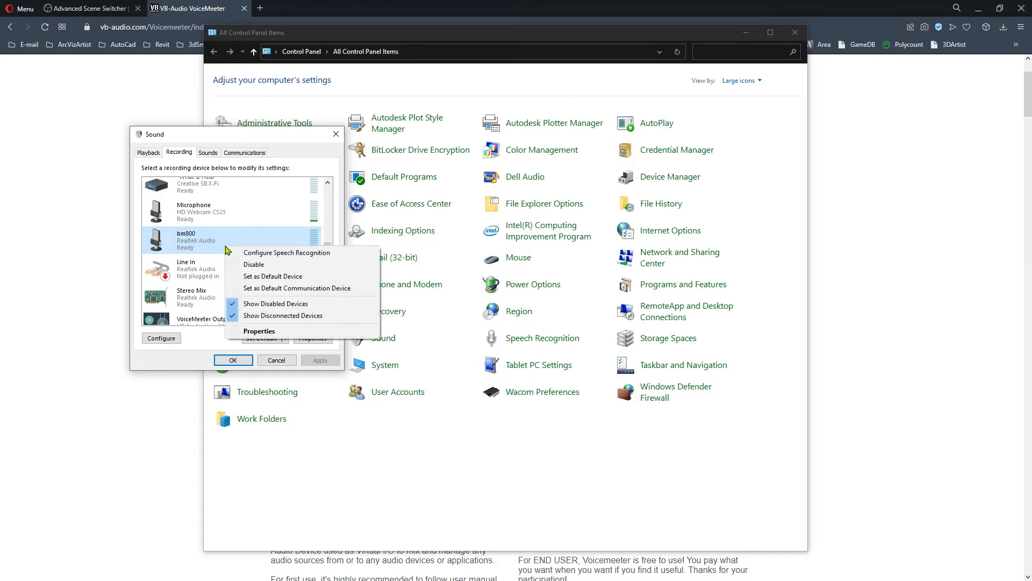
click(260, 331)
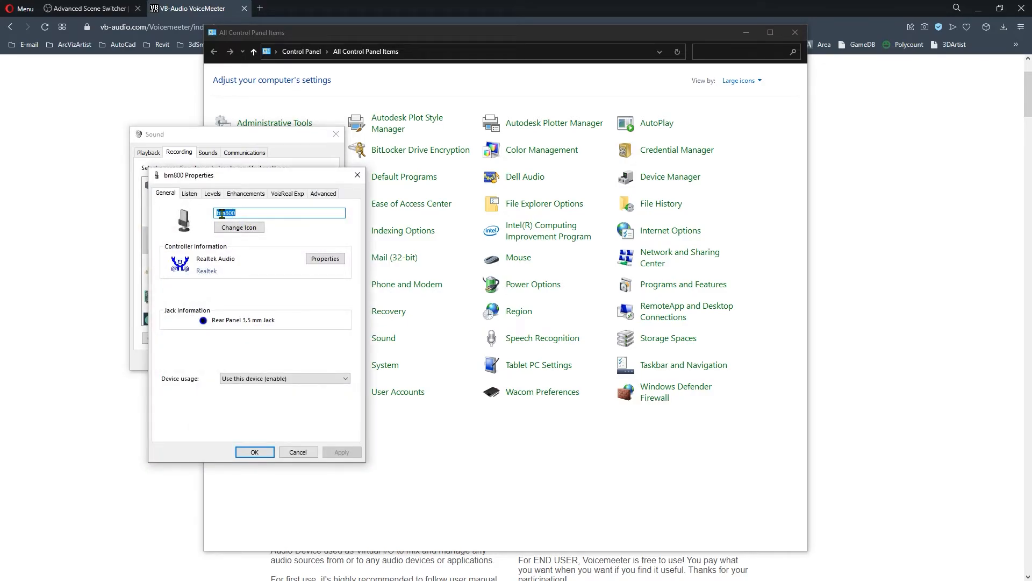
Step: Review the bm800 microphone's listen, level, enhancement and advanced format settings, and close its properties without changes
click(189, 194)
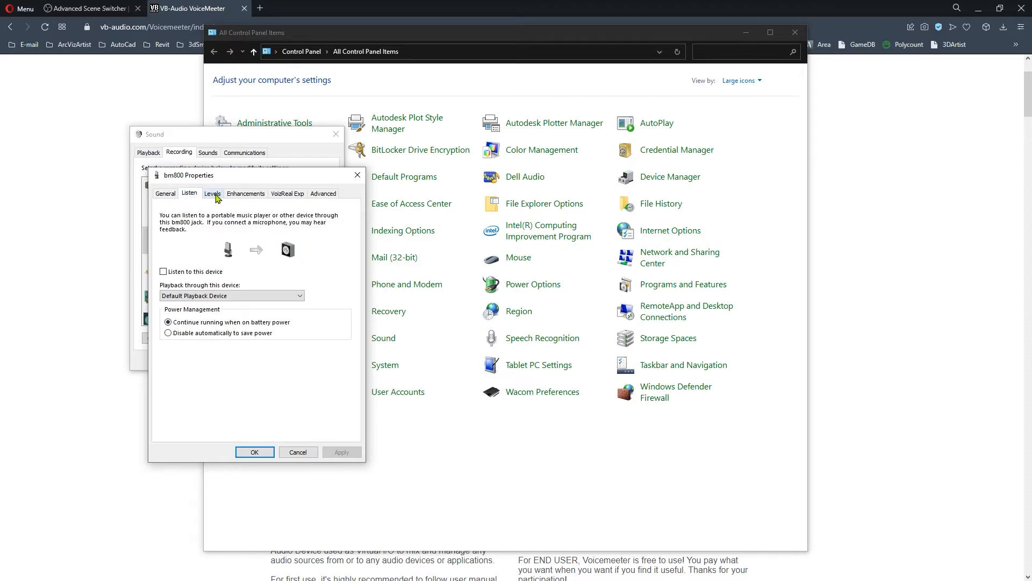
click(215, 194)
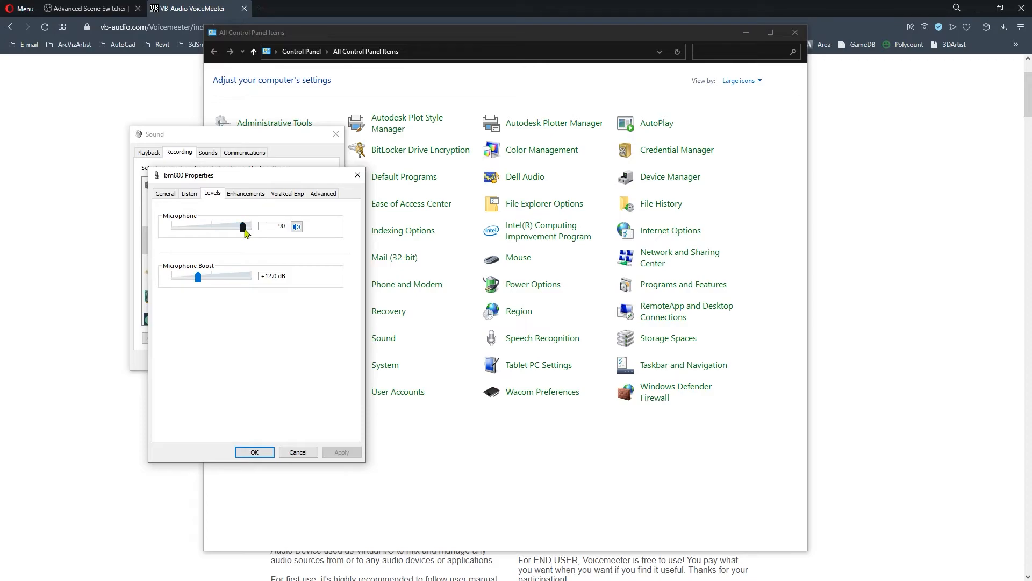
click(247, 194)
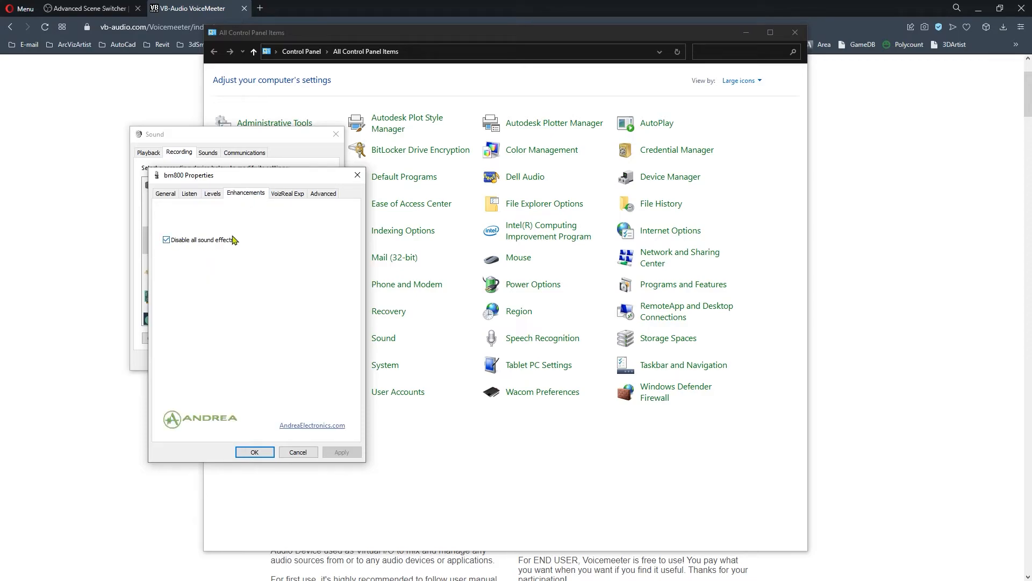
click(288, 194)
click(323, 193)
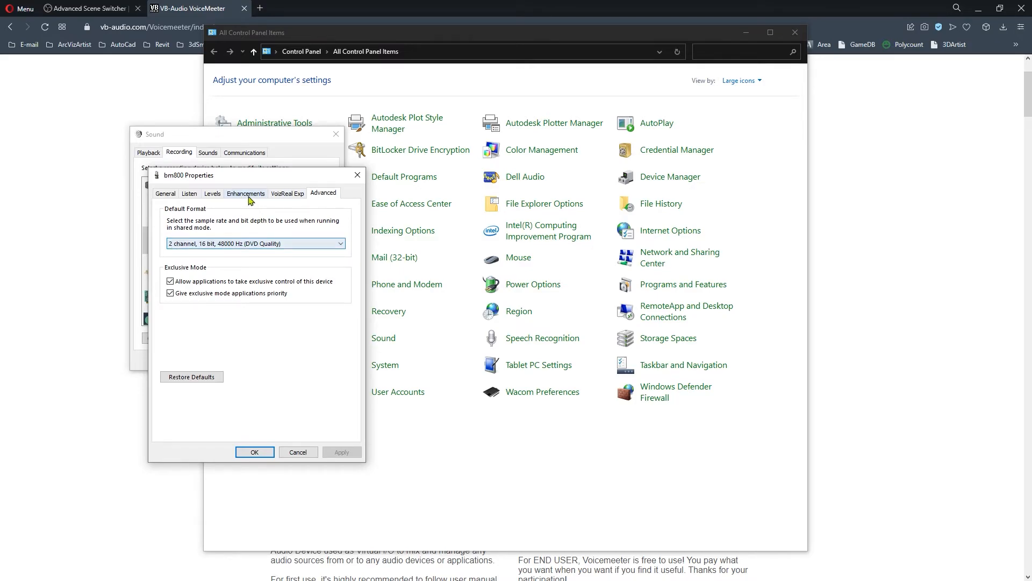
click(247, 195)
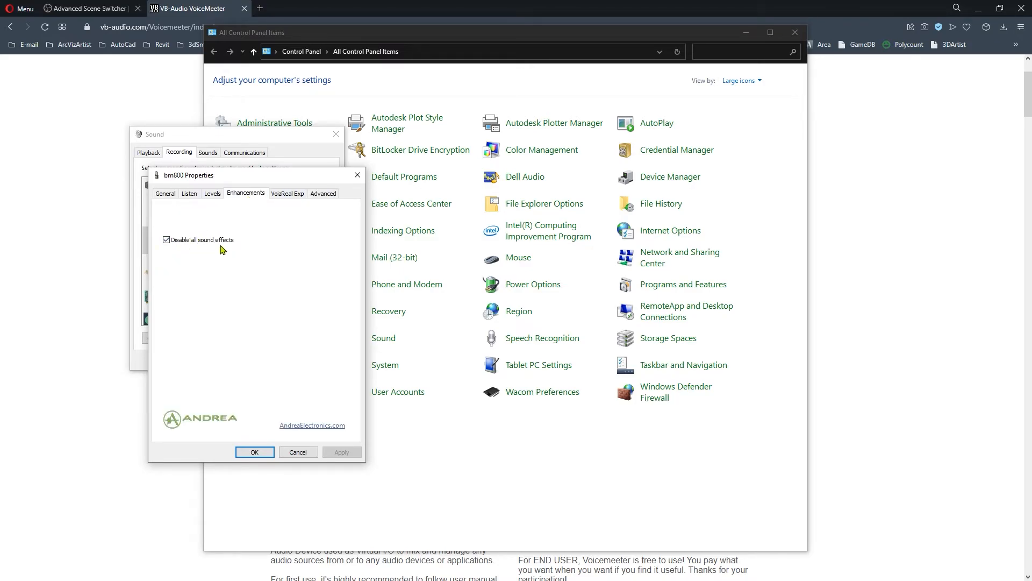
click(297, 452)
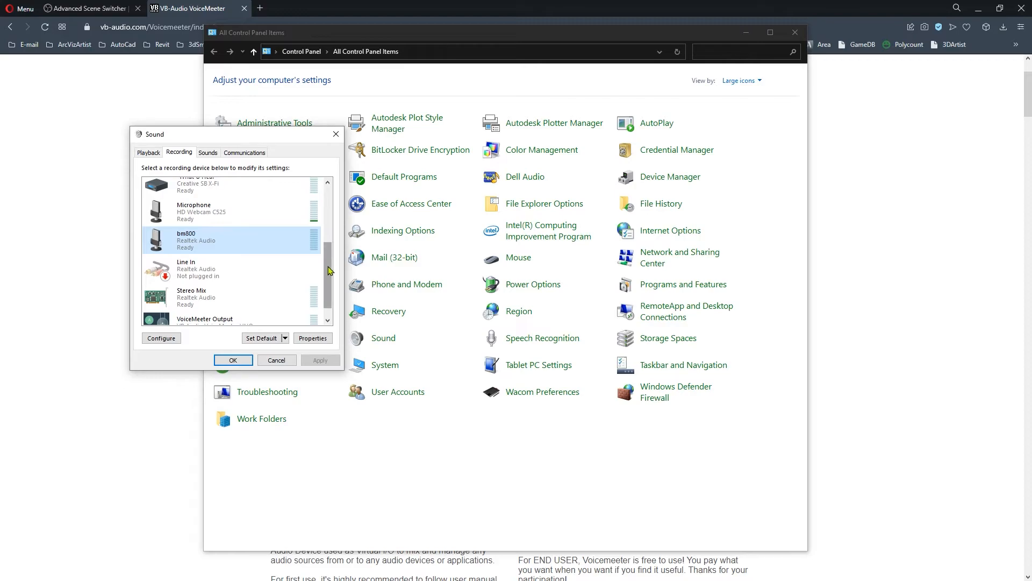
Step: Check the VoiceMeeter Output entry among the recording devices, and examine Voicemeeter's Hardware Input 2 device choices without selecting one
scroll(330, 268, down, 1)
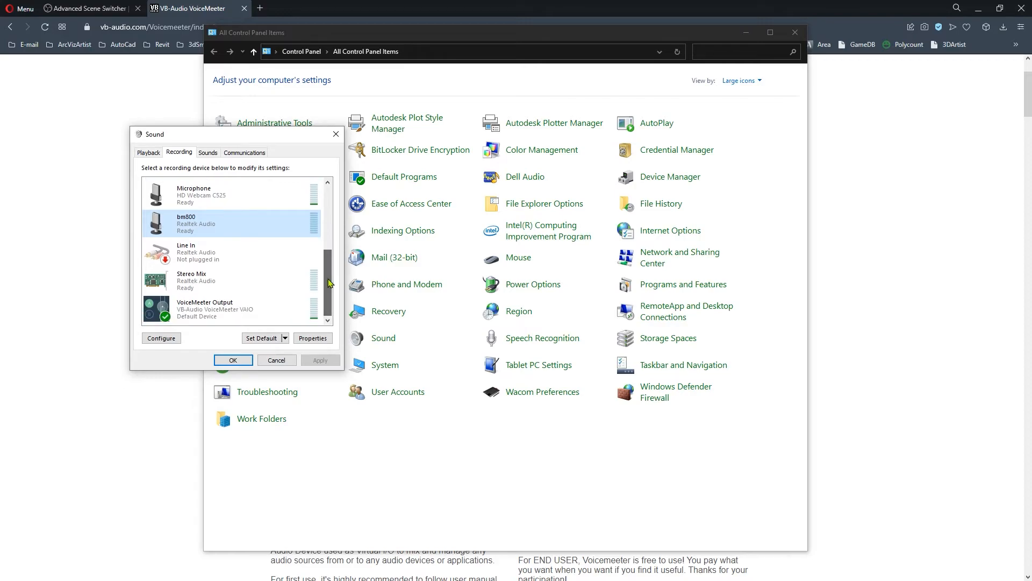
click(225, 312)
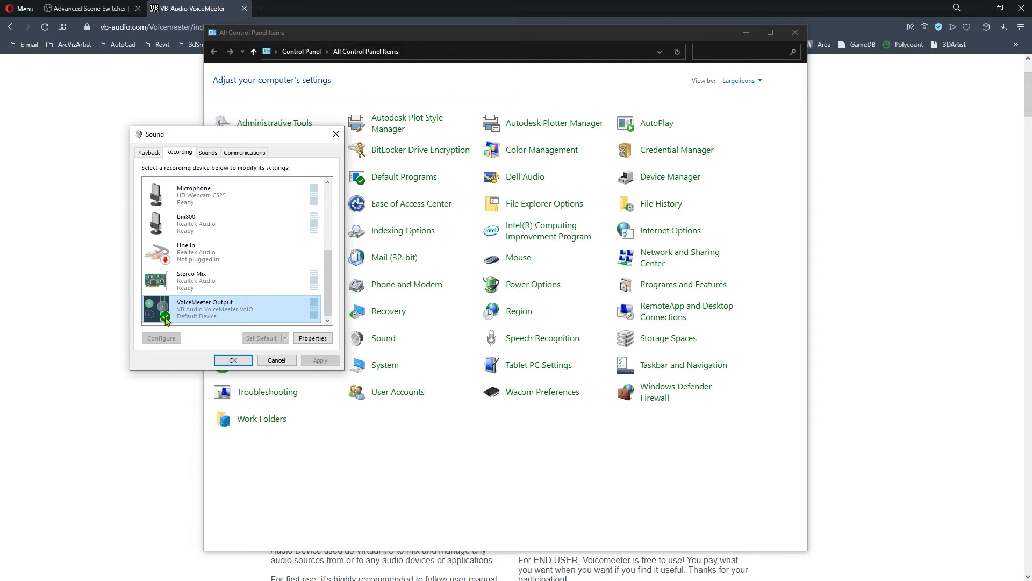
drag(328, 282, 327, 286)
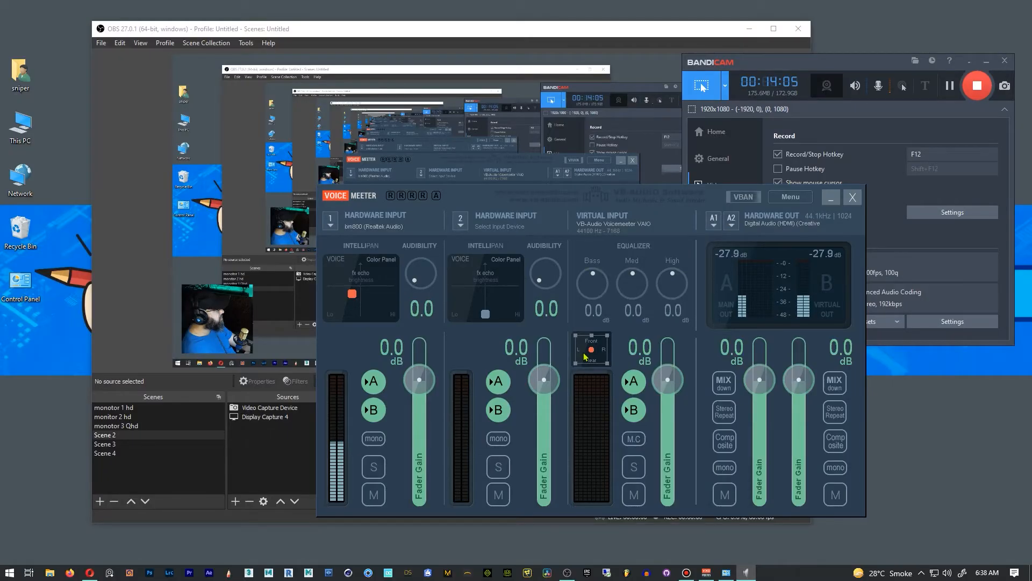
click(535, 227)
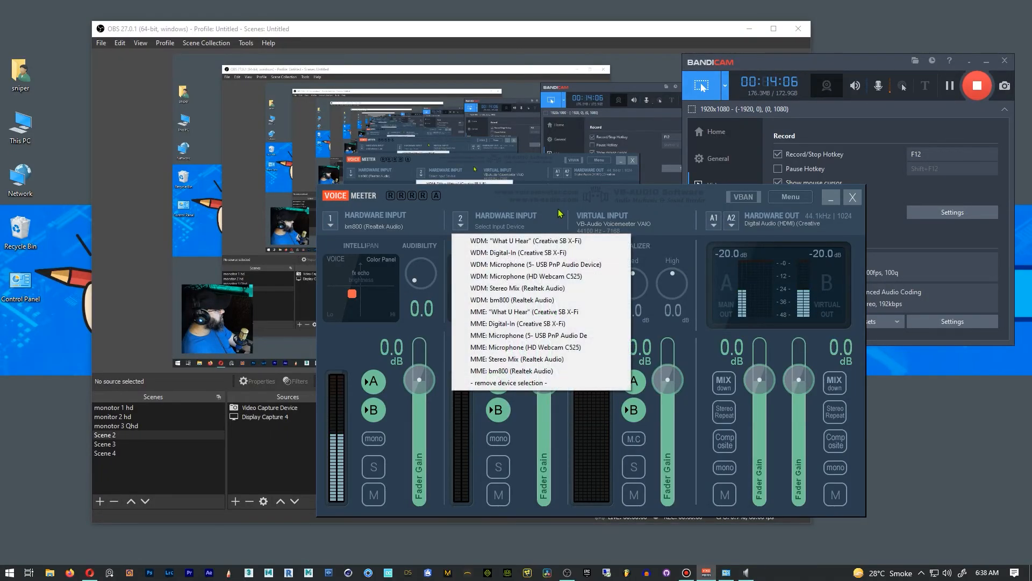
click(469, 198)
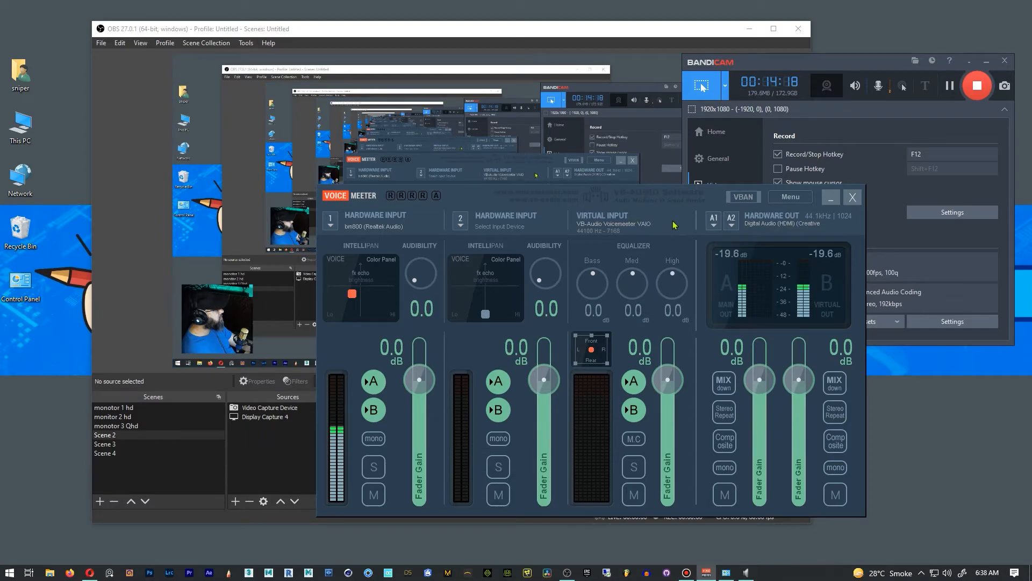
Step: Reposition the OBS and Bandicam windows side by side, and bring Voicemeeter back to the front
drag(514, 31, 439, 23)
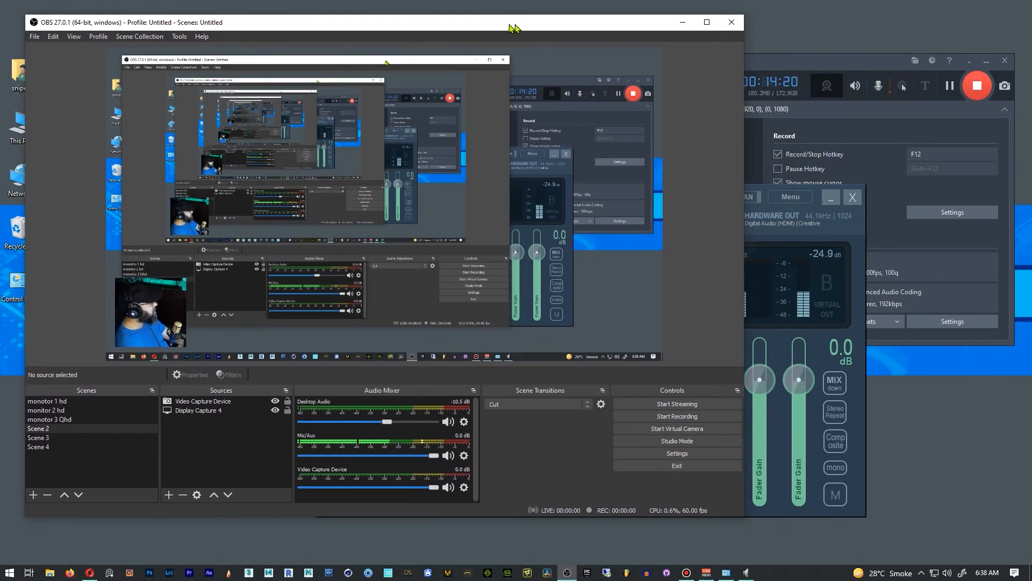
drag(825, 64, 832, 47)
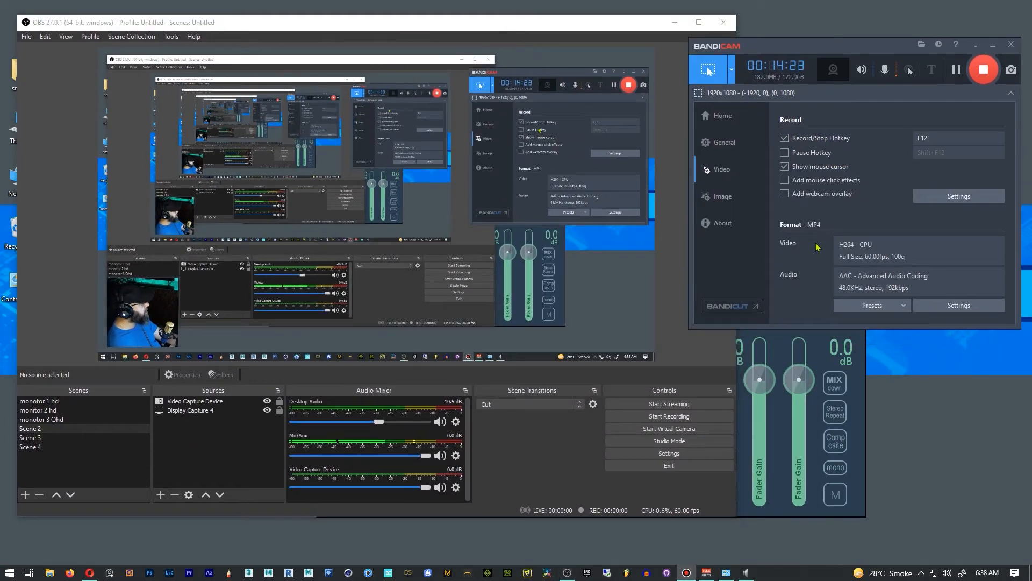
click(810, 515)
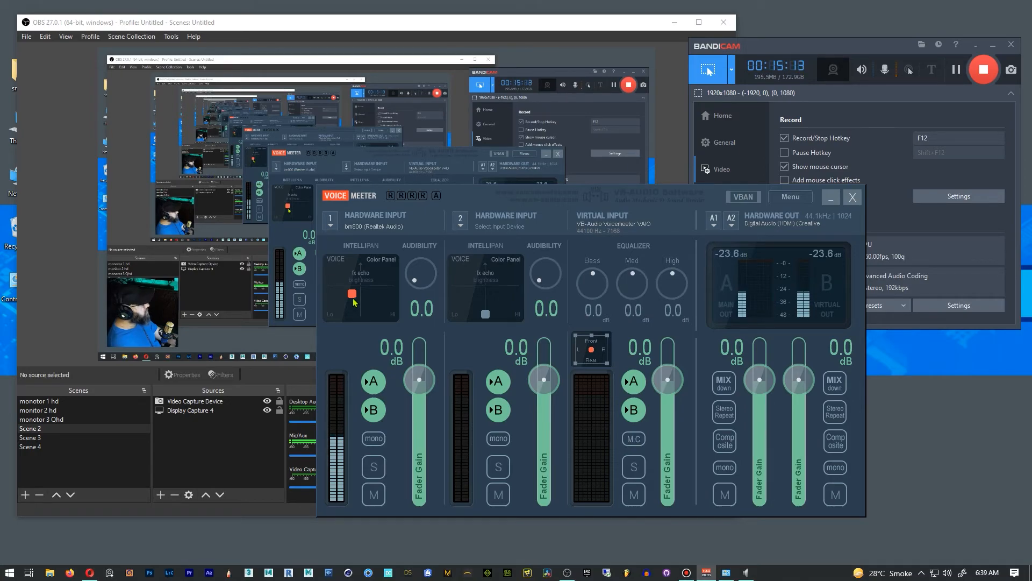
Step: Examine the devices for Hardware Input 1 and hardware outputs A1 and A2 without changing them, and close the Voicemeeter window
click(339, 235)
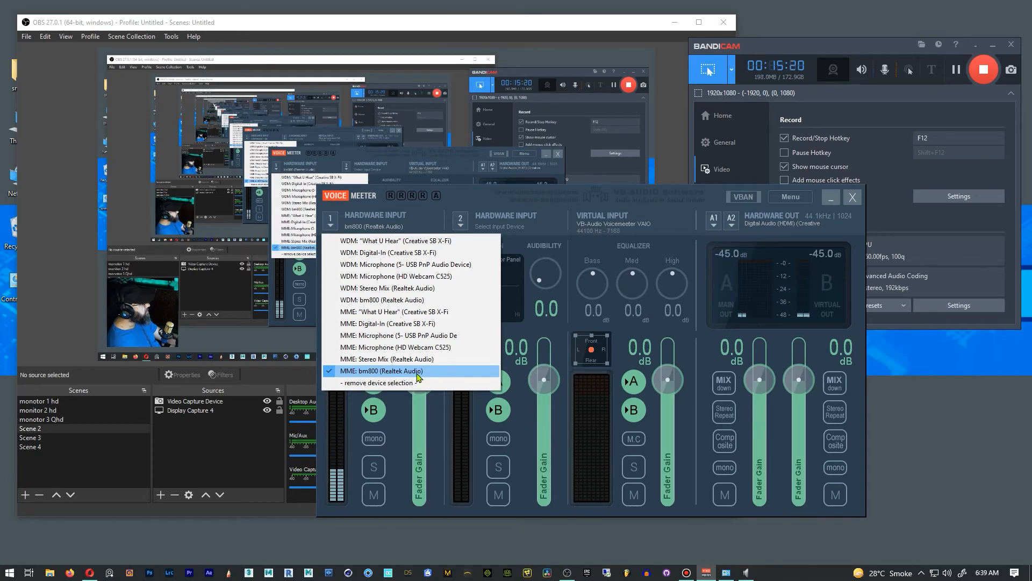
click(675, 230)
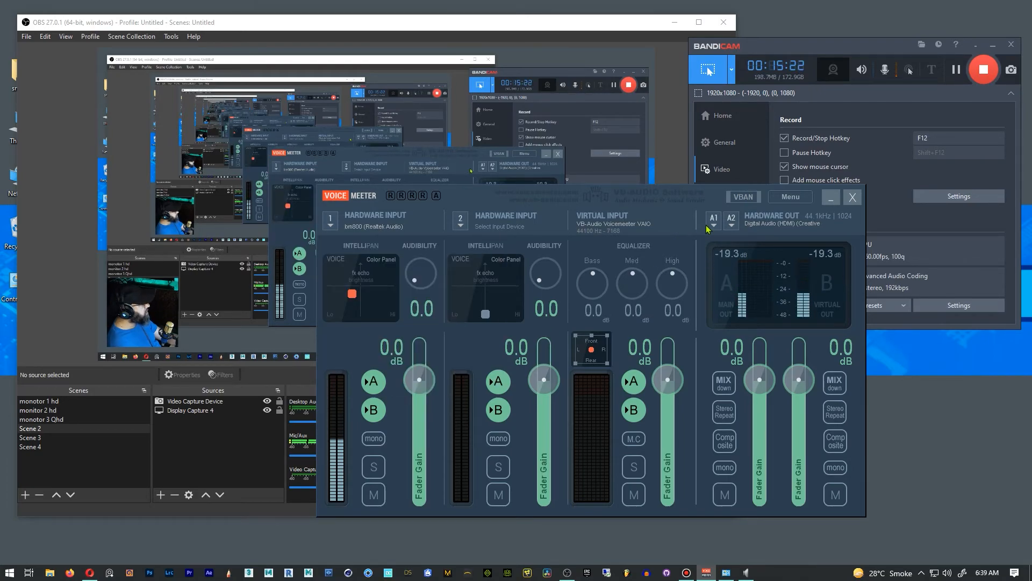
click(715, 226)
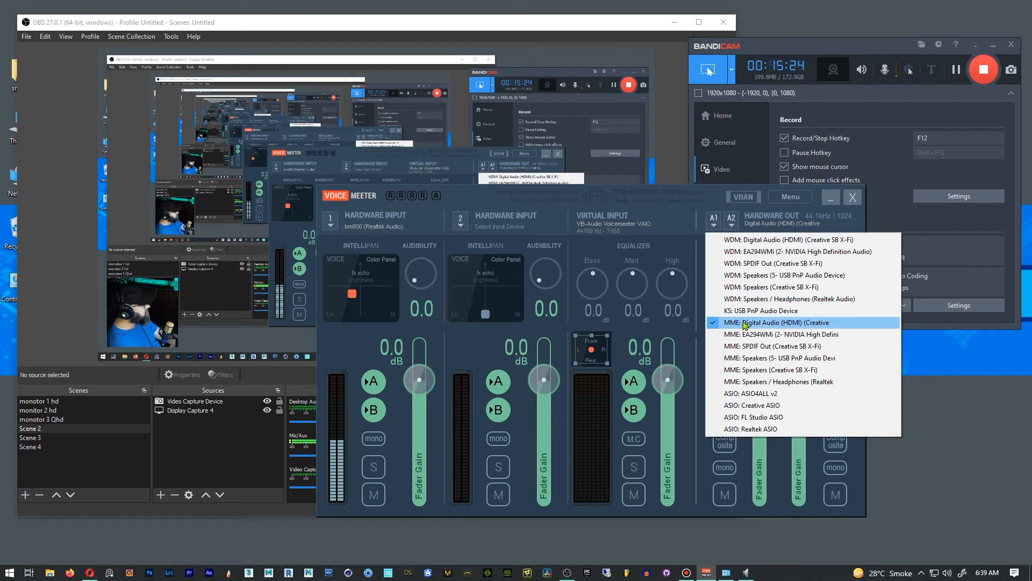
click(693, 226)
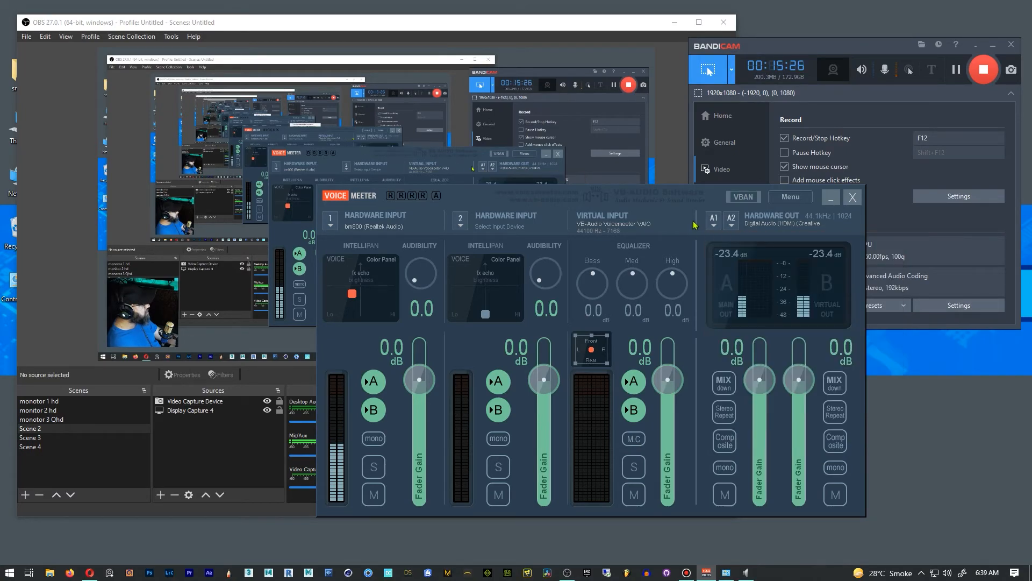
click(735, 229)
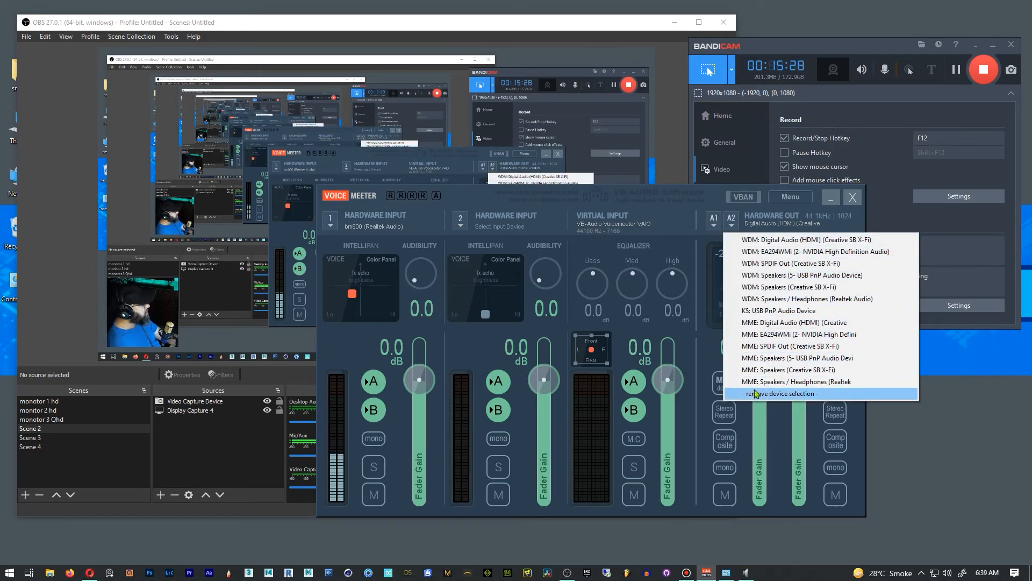
click(688, 223)
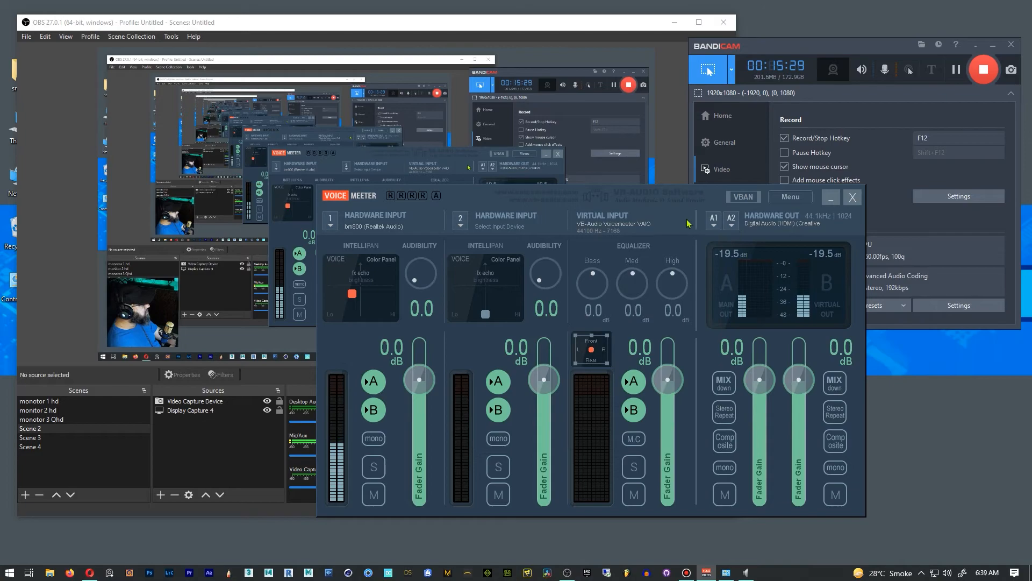
click(717, 224)
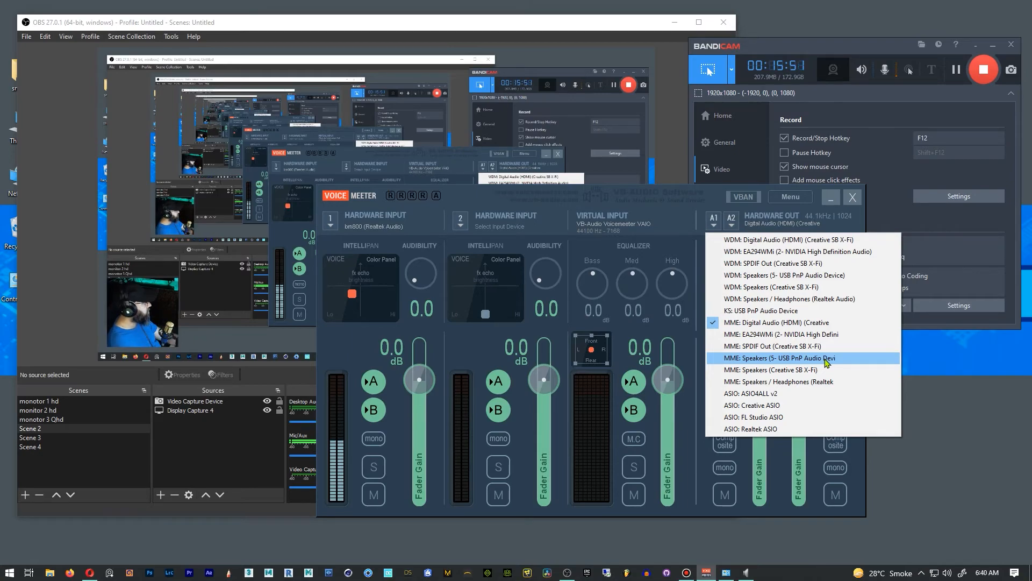
click(697, 234)
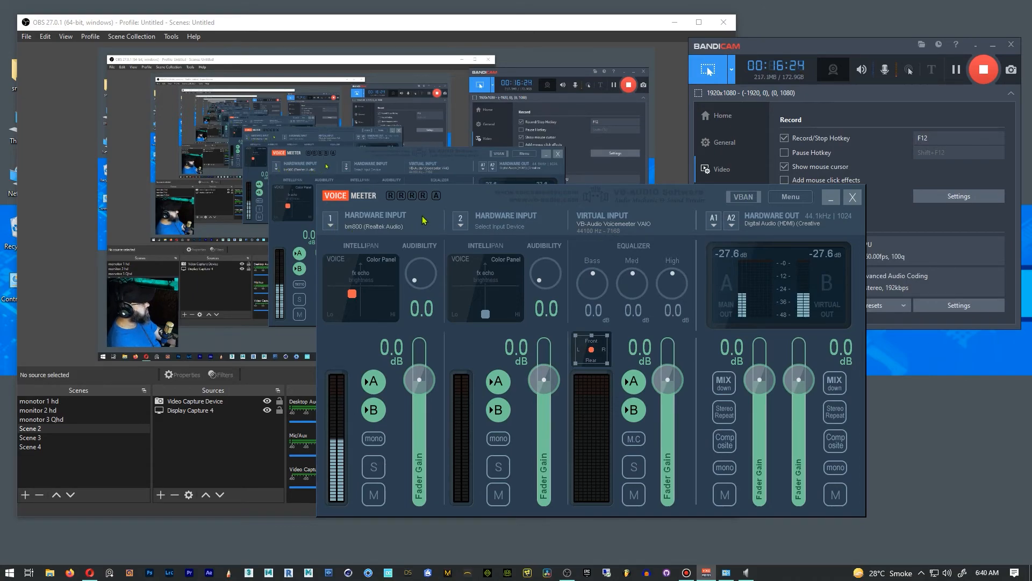
click(852, 198)
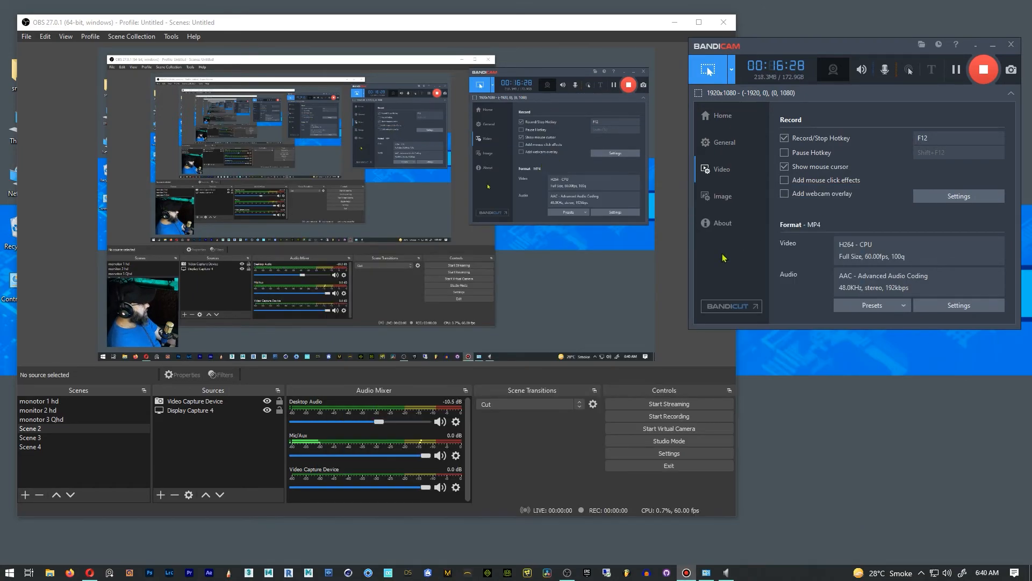
Step: In OBS, open the Mic/Aux properties, compare the device with VoiceMeeter Output in the Windows Sound window, and accept the properties unchanged
click(513, 463)
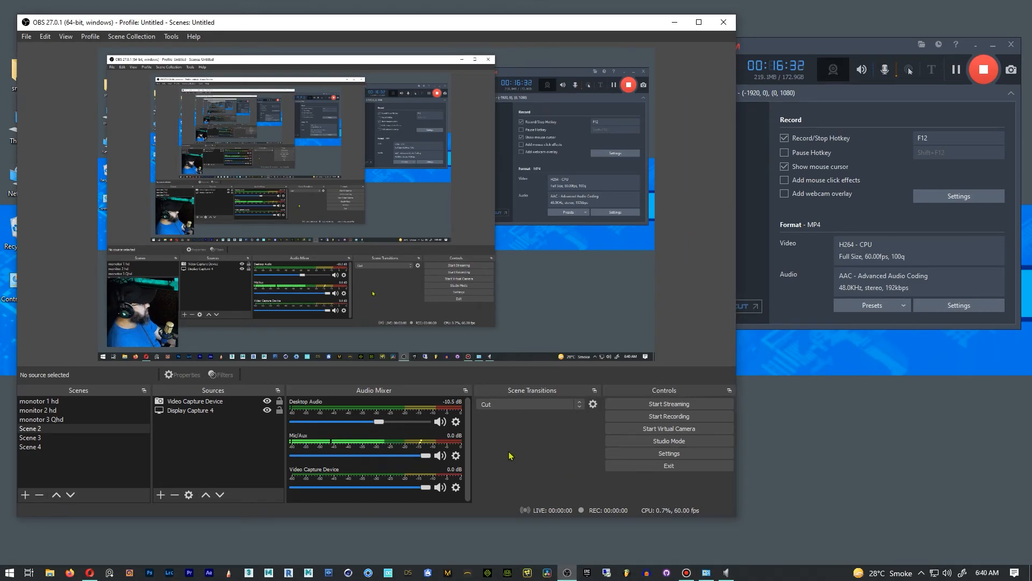
click(456, 456)
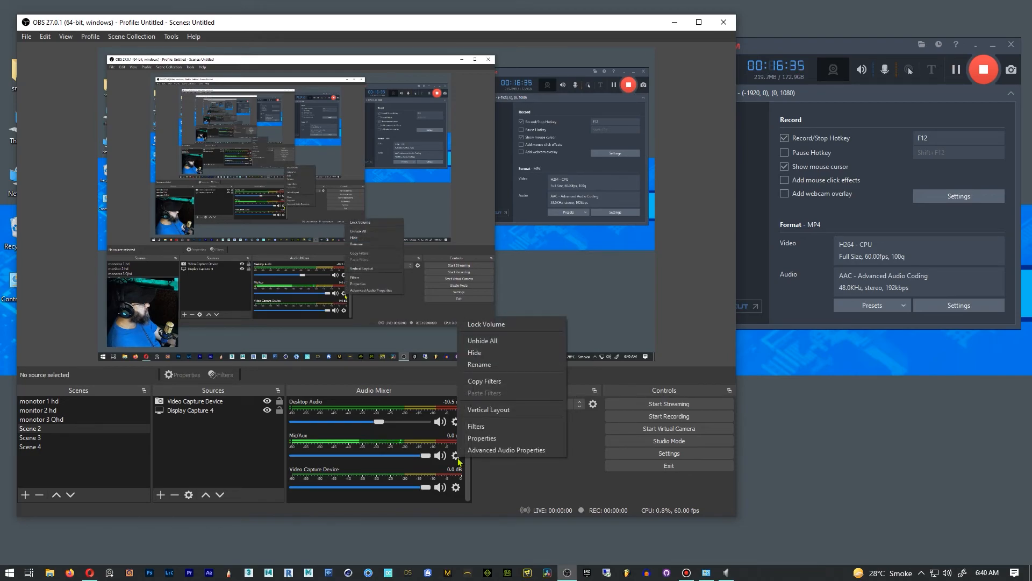
click(518, 438)
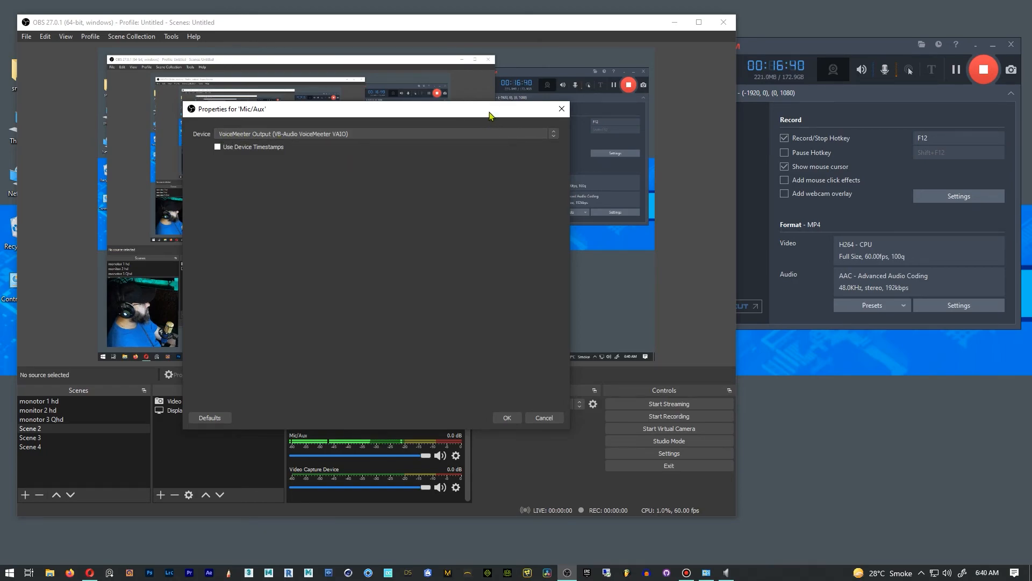
drag(491, 116, 941, 206)
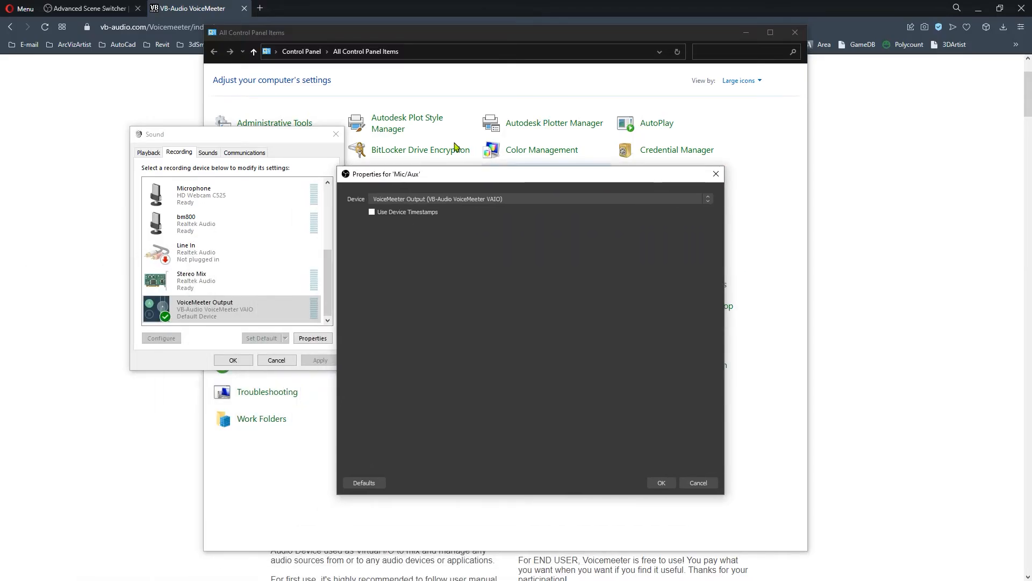
drag(328, 135, 302, 137)
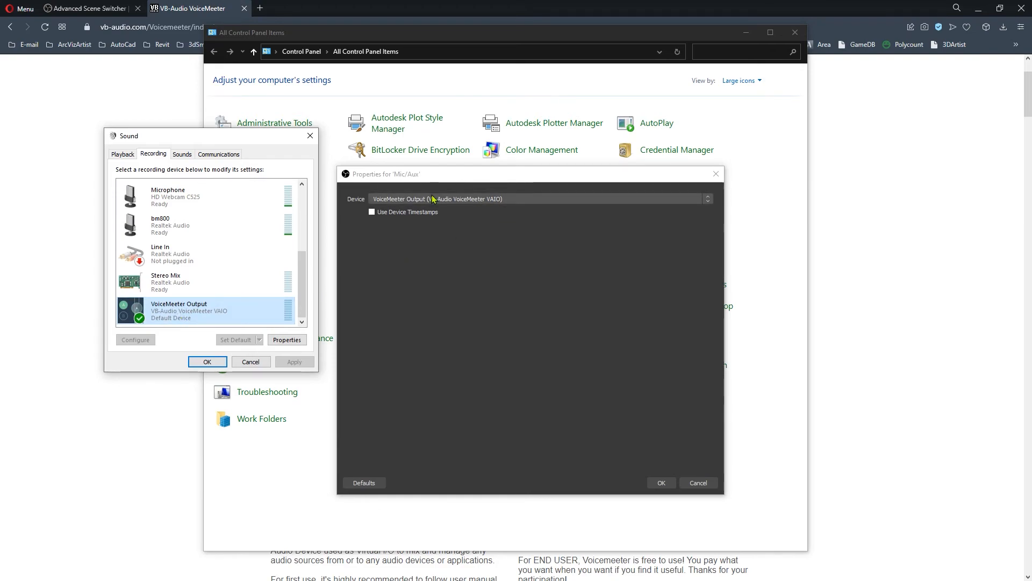
click(661, 483)
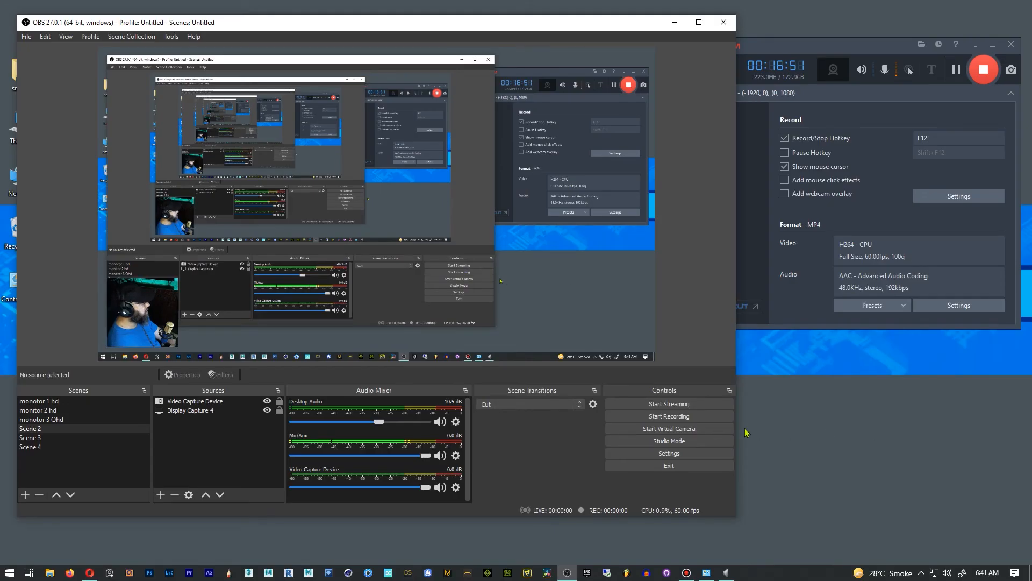
Step: Open the Mic/Aux audio filters, move their window clear of the mixer, and examine the Noise Gate, Gain, Noise Suppression and Compressor settings
click(455, 456)
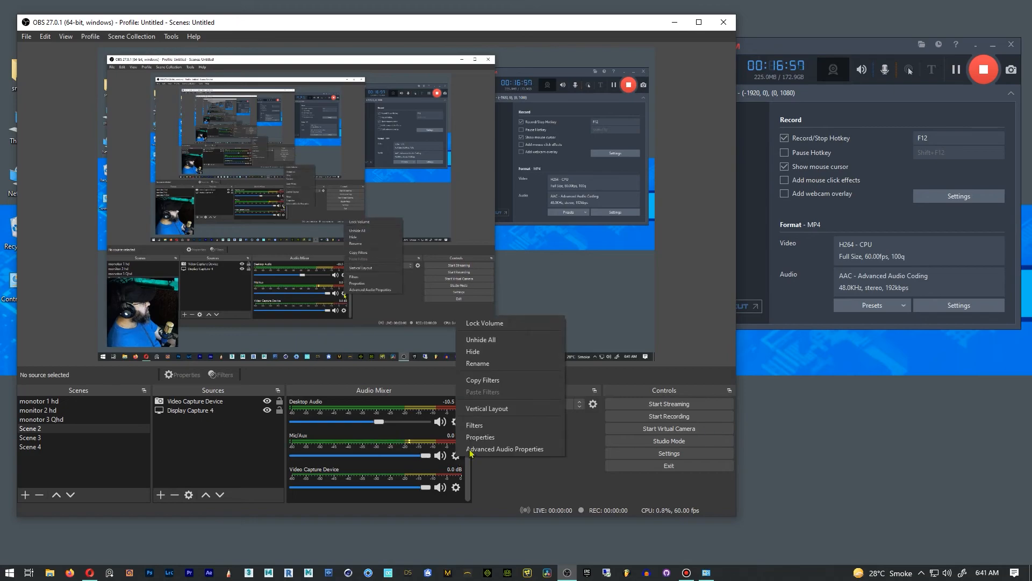
click(504, 426)
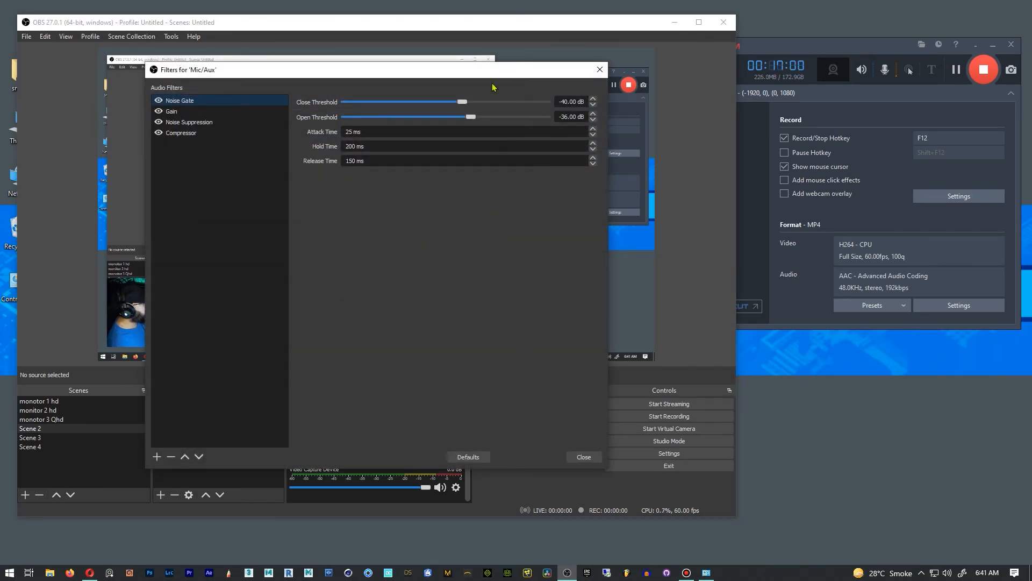
drag(481, 69, 707, 78)
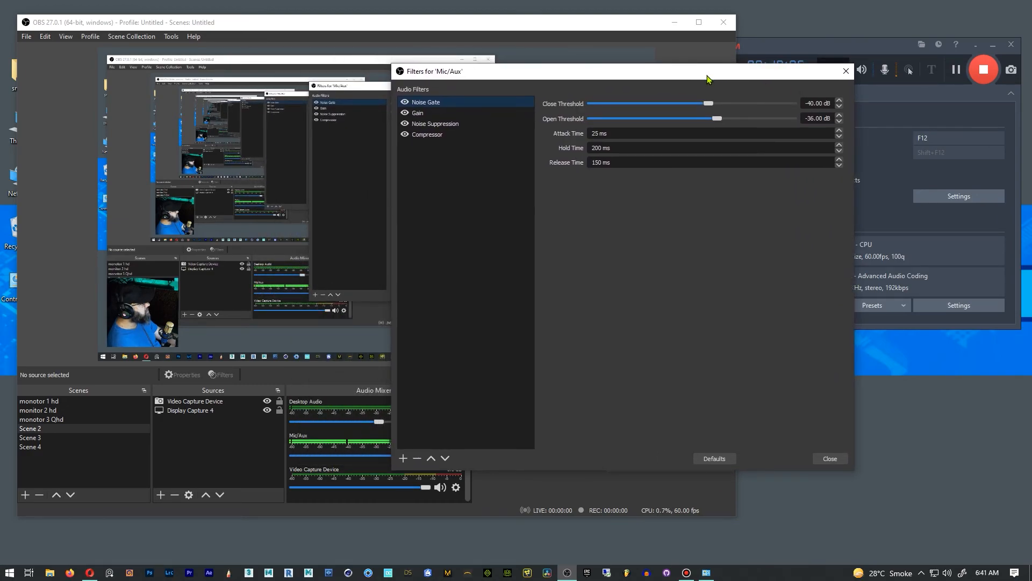
click(433, 117)
click(450, 124)
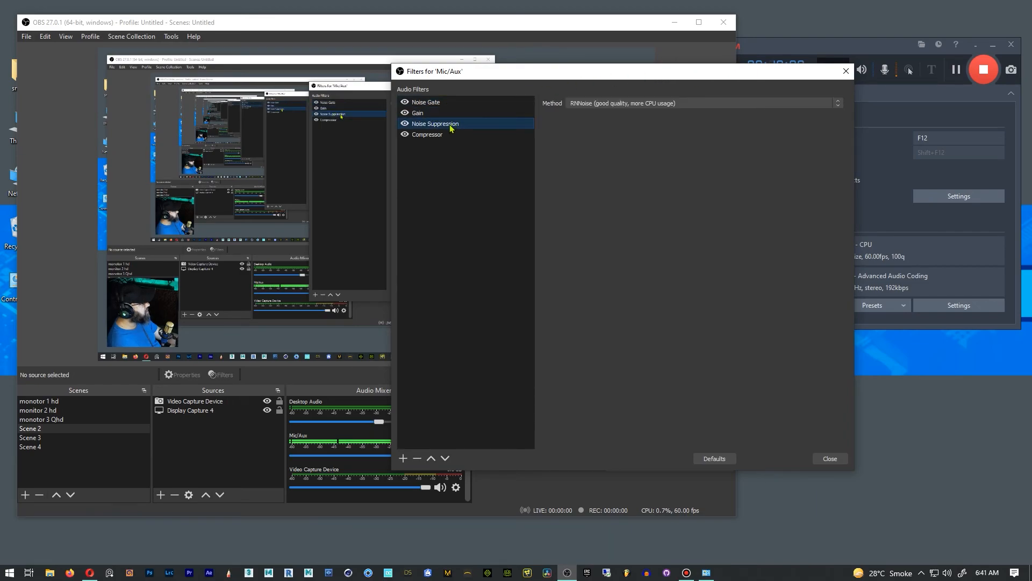
click(438, 137)
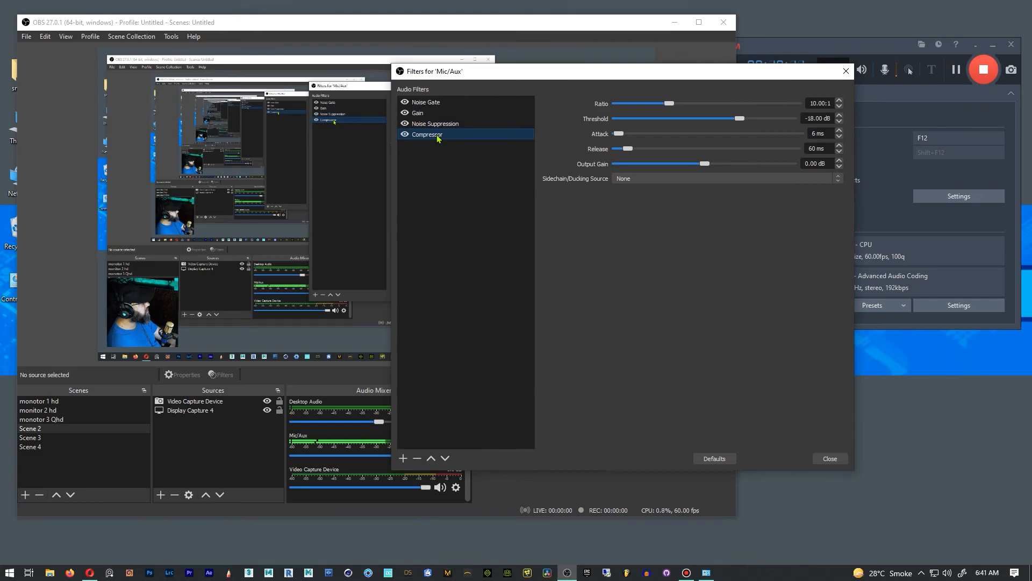
click(436, 102)
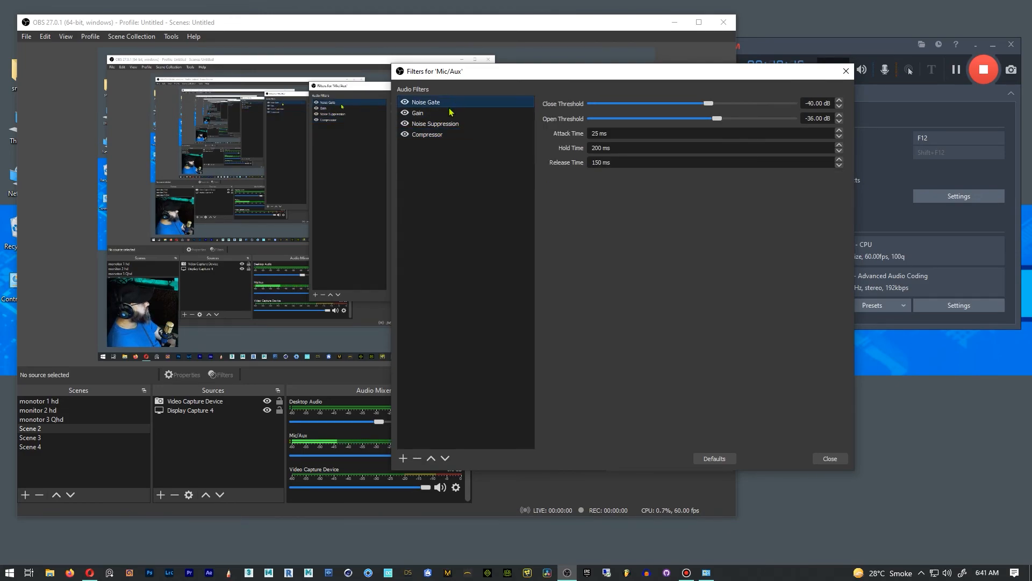
click(443, 118)
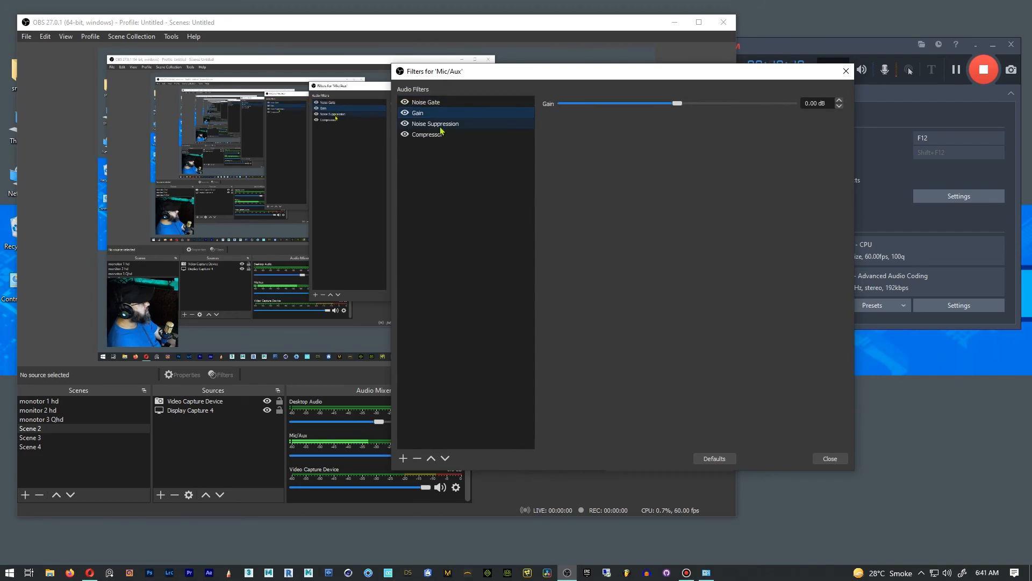
click(442, 129)
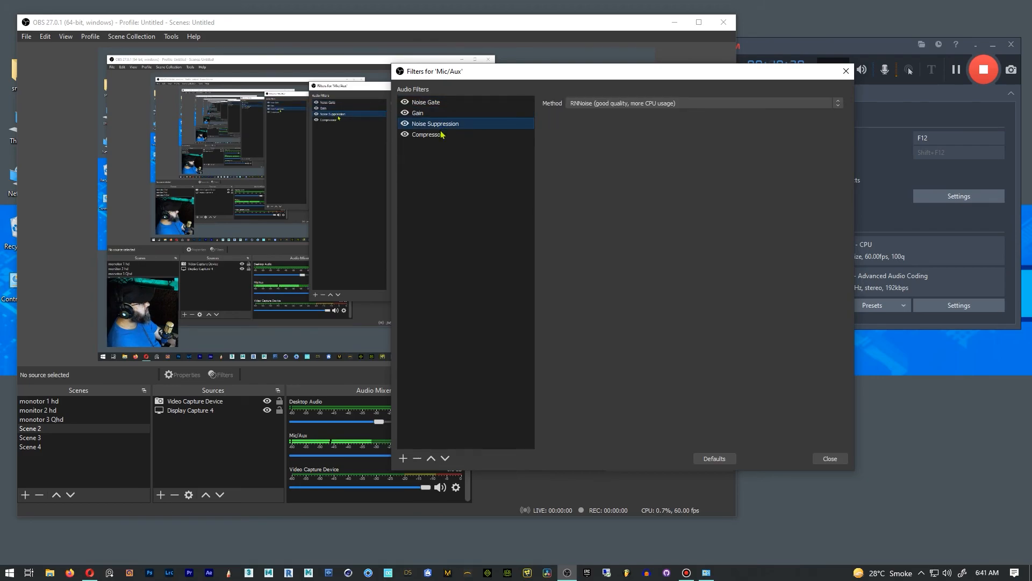
click(432, 138)
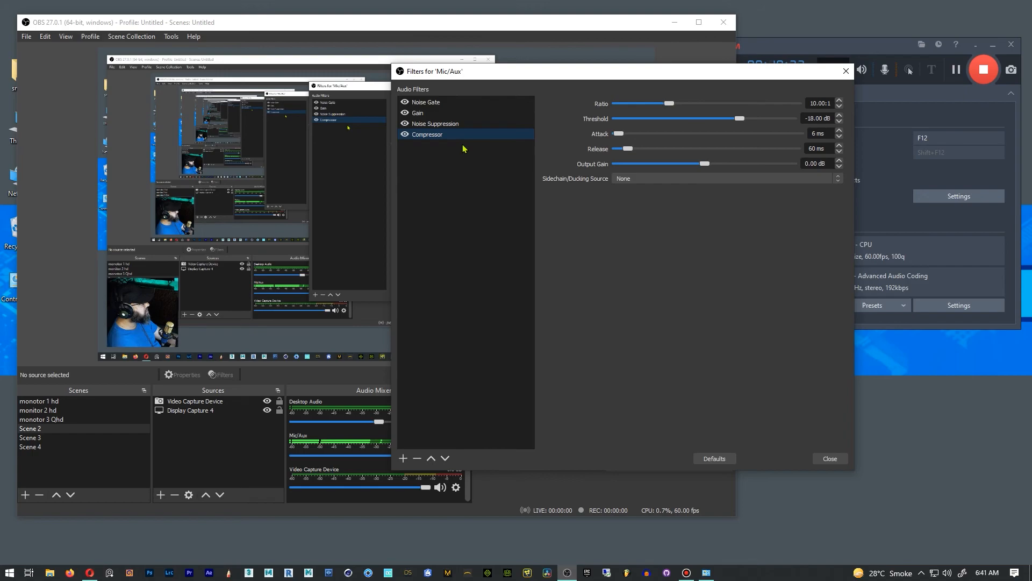
click(462, 104)
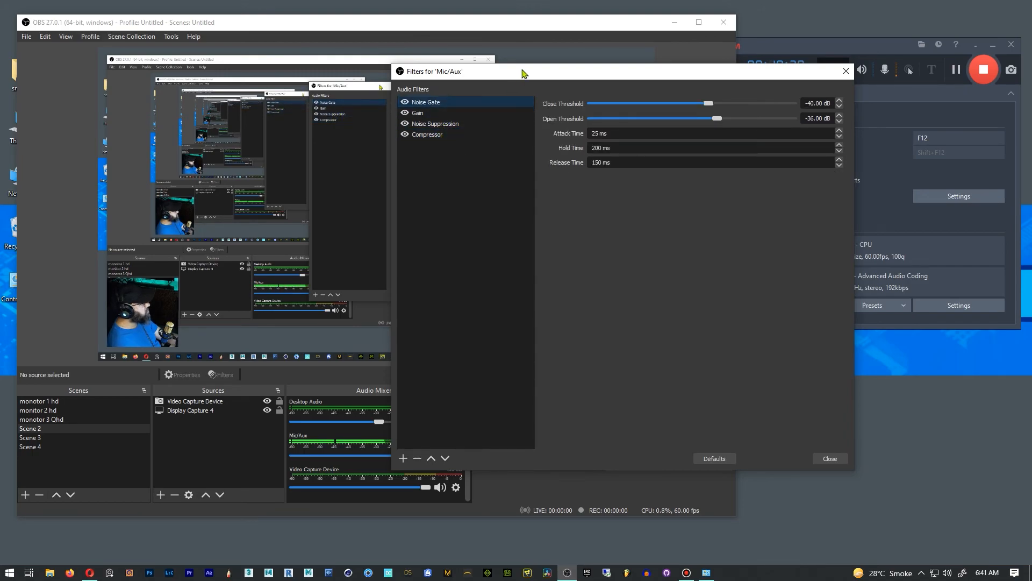
Step: Reposition the Mic/Aux filters window, go through the four filters' settings again without changing them, and close the window
drag(522, 71, 496, 80)
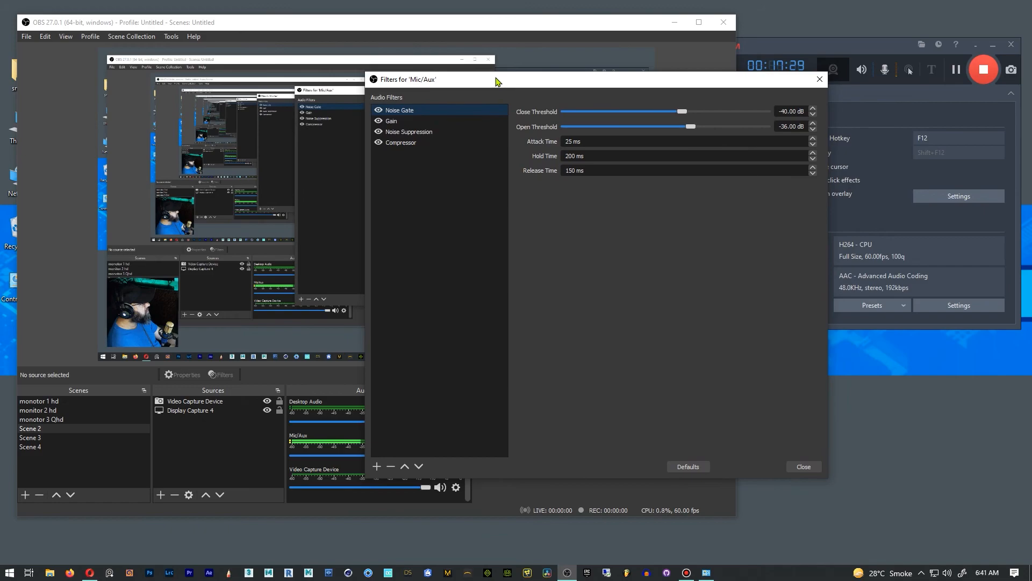
click(417, 123)
click(414, 132)
click(407, 143)
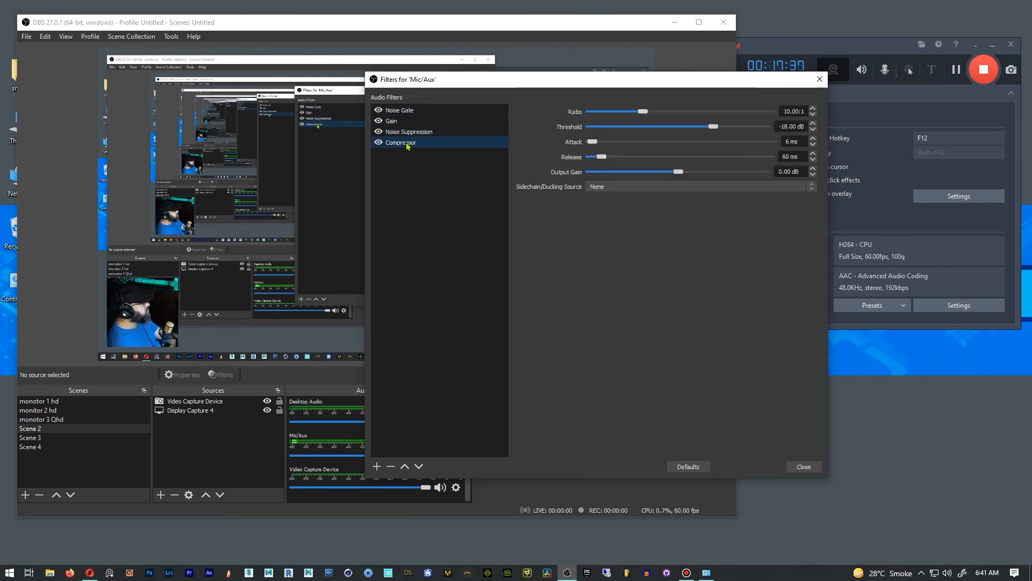
click(429, 113)
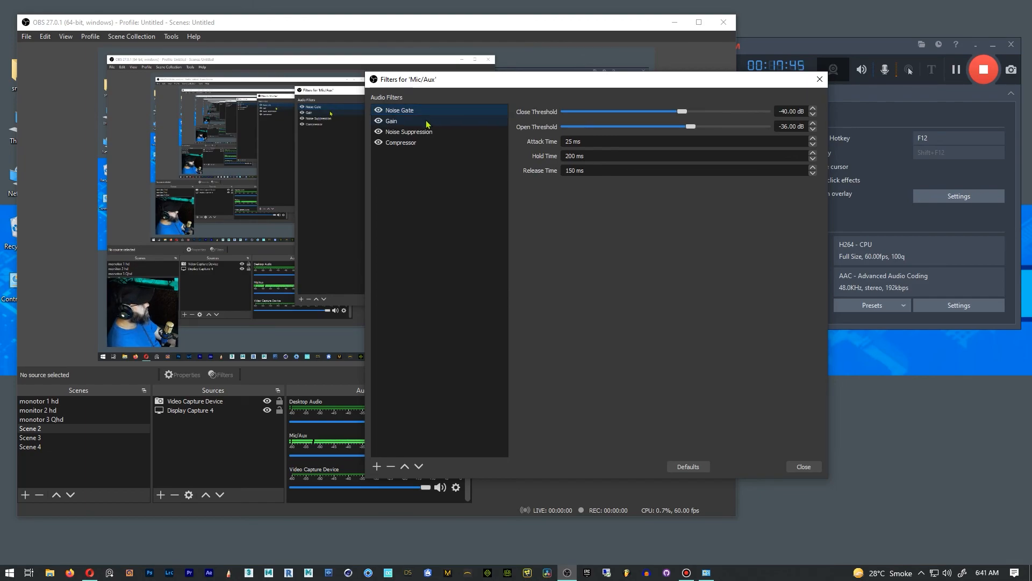
drag(606, 84, 612, 84)
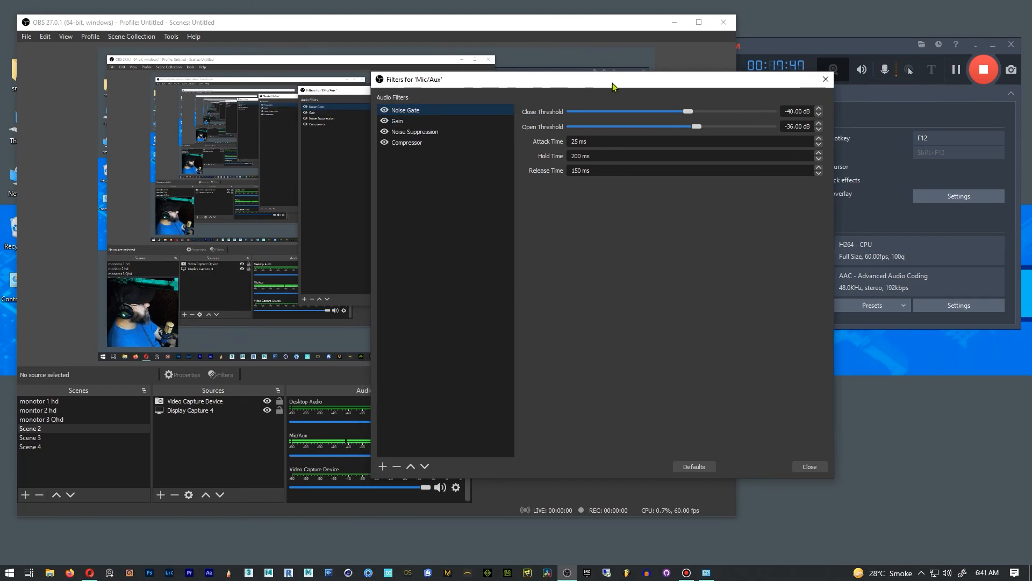
click(419, 123)
click(428, 111)
click(417, 122)
click(426, 132)
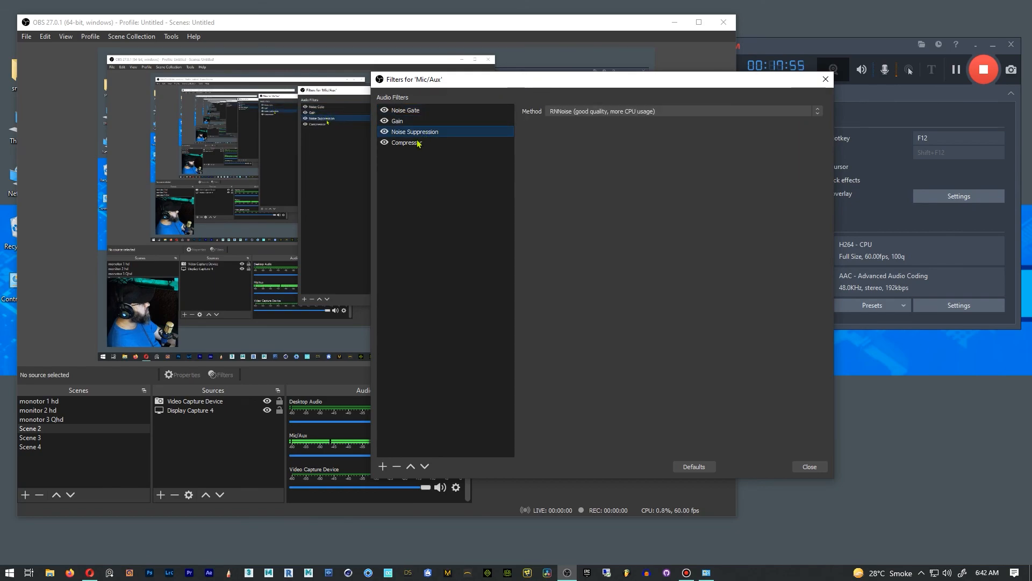
click(412, 144)
key(Up)
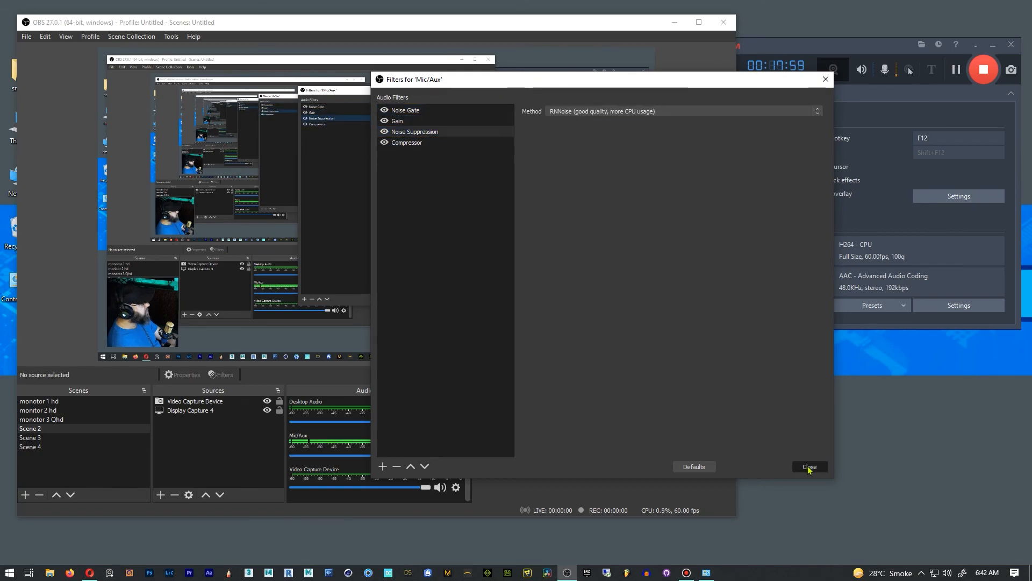
click(809, 466)
Step: Move the OBS window slightly, then inspect the hidden system tray icons and the Stretchly options without choosing any
drag(561, 25, 586, 23)
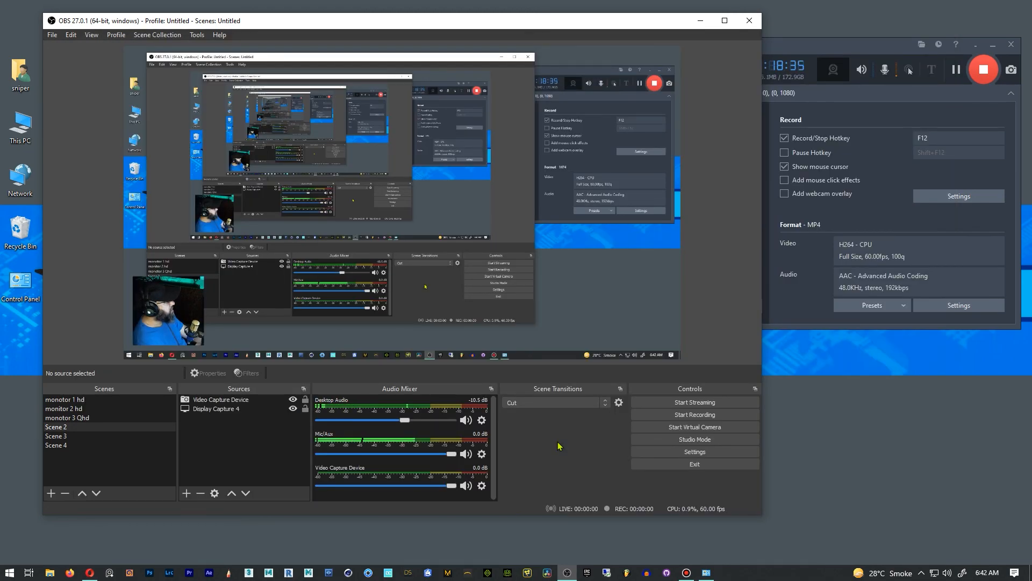
click(922, 574)
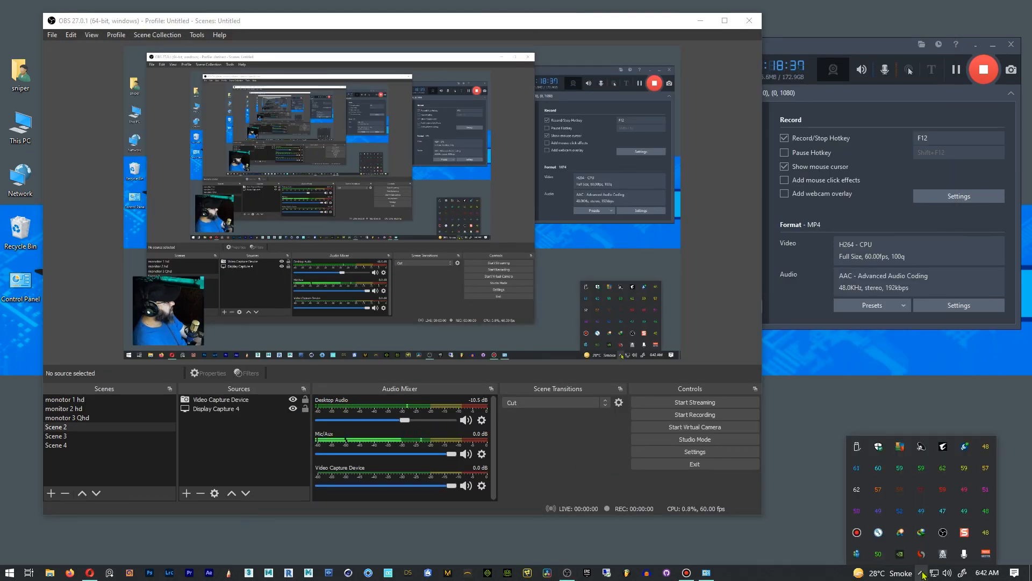
mouse_move(921, 554)
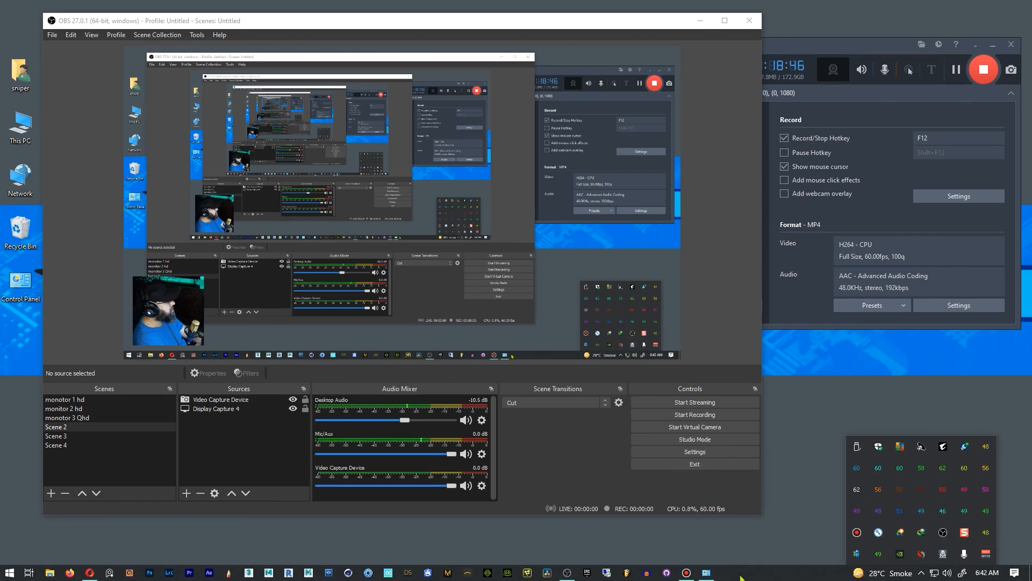
right_click(923, 559)
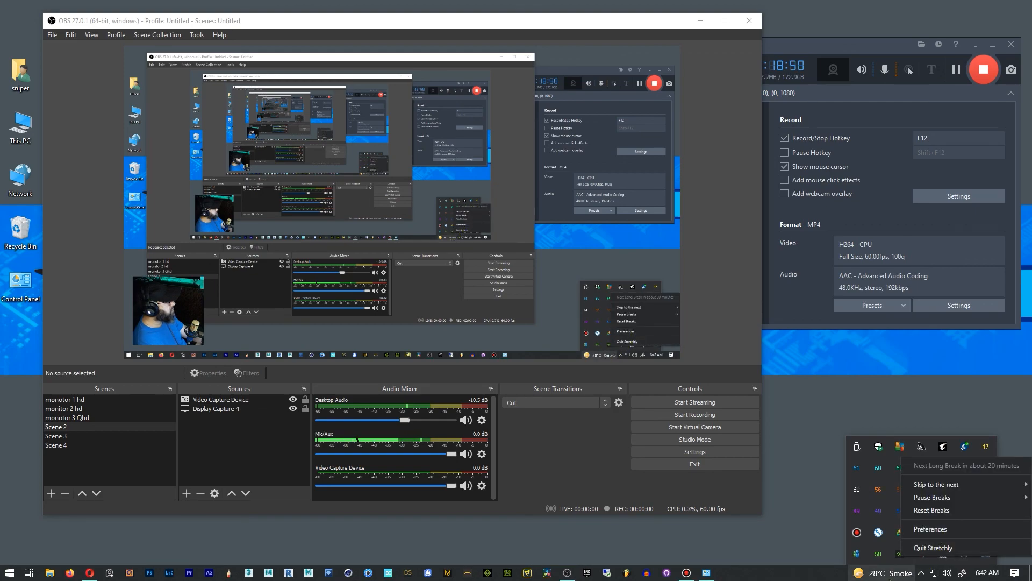
click(921, 572)
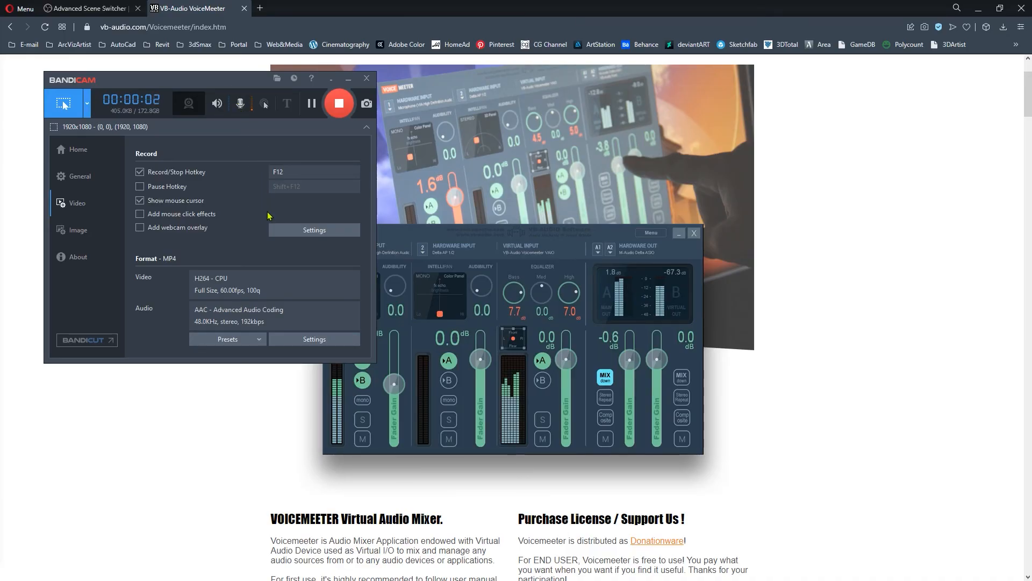
Step: In Bandicam's recording sound settings, choose VoiceMeeter Output (VB-Audio VoiceMeeter VAIO) as the primary microphone
click(314, 230)
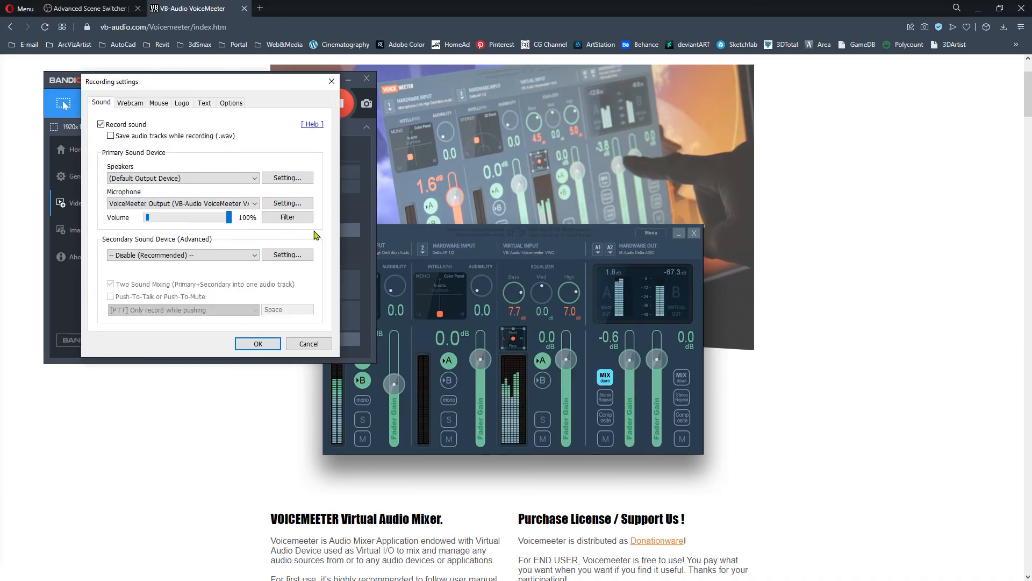
click(253, 204)
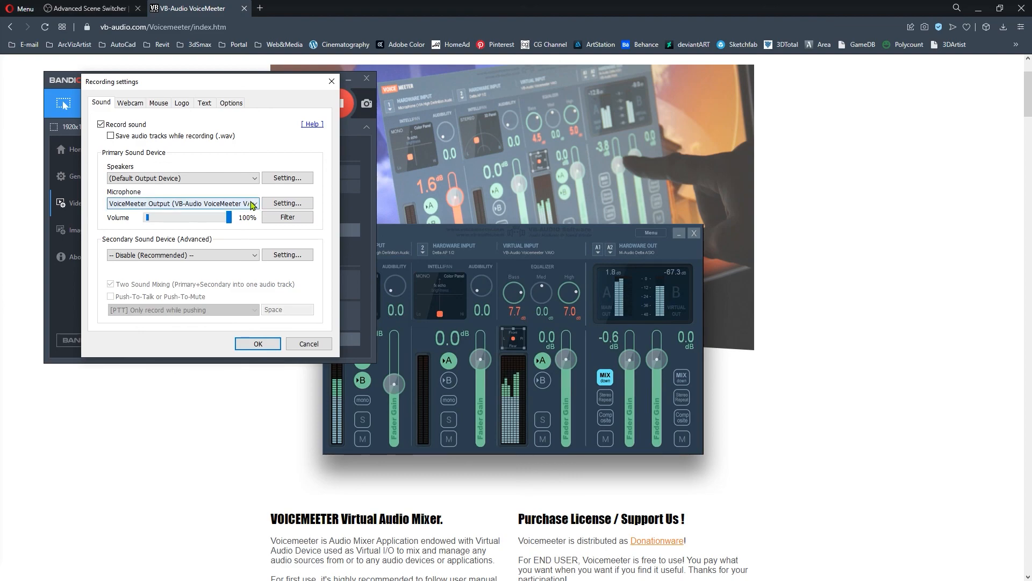
click(252, 205)
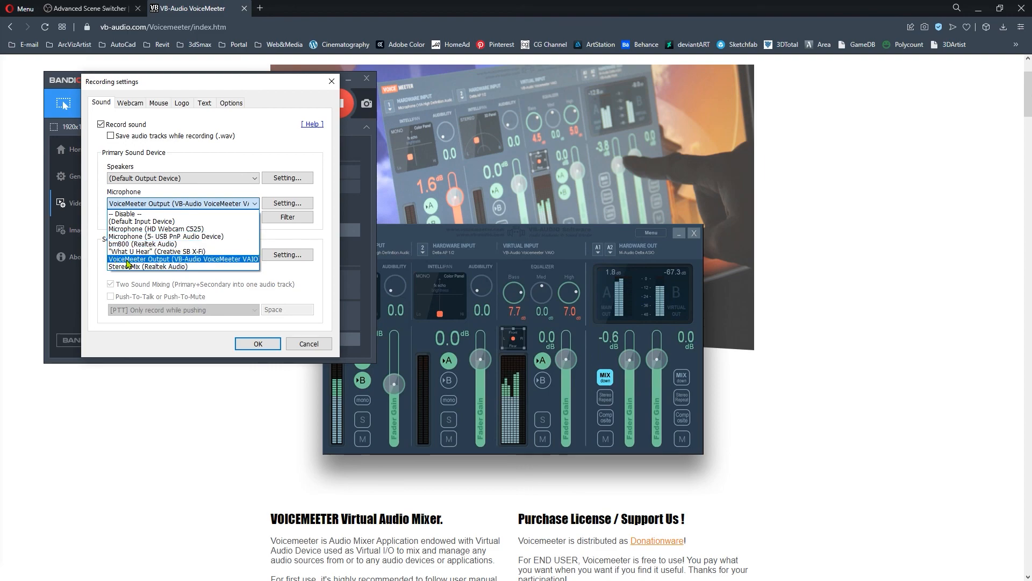
click(127, 264)
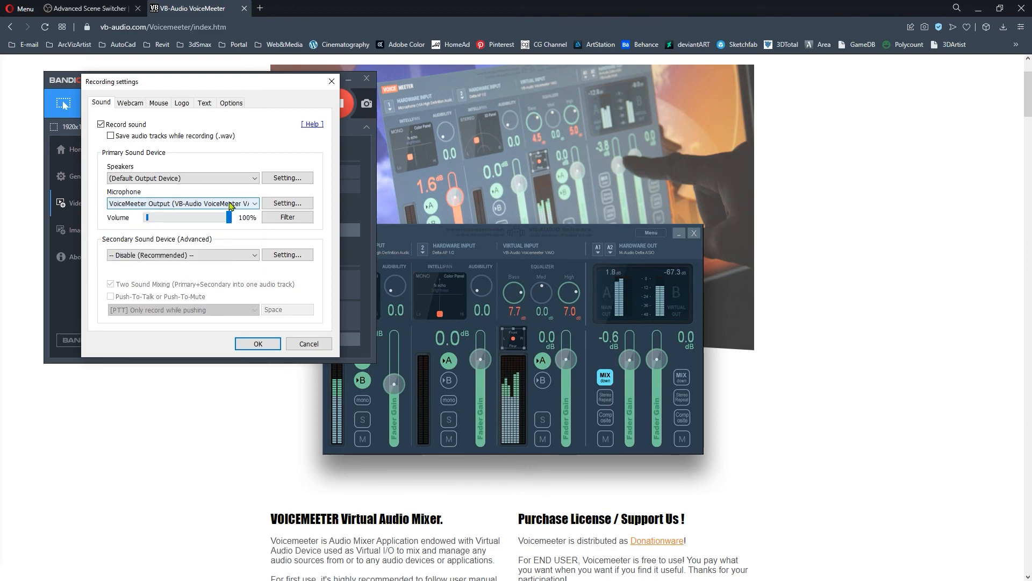